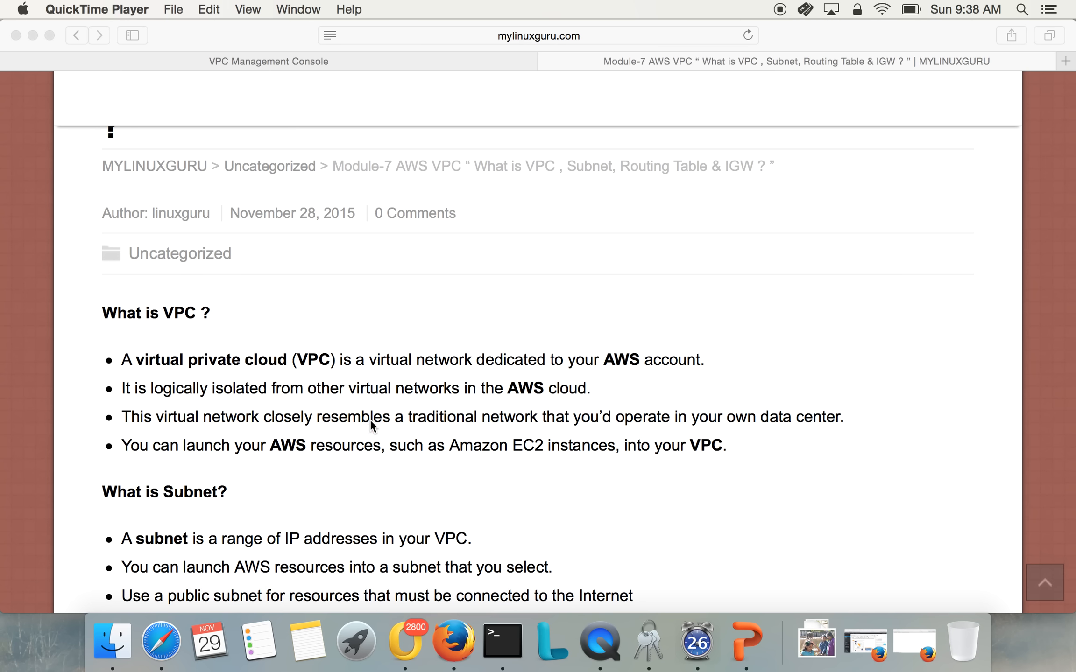
Read the article's explanations of VPC, subnet, routing table and Internet gateway
scroll(370, 419, "down", 5)
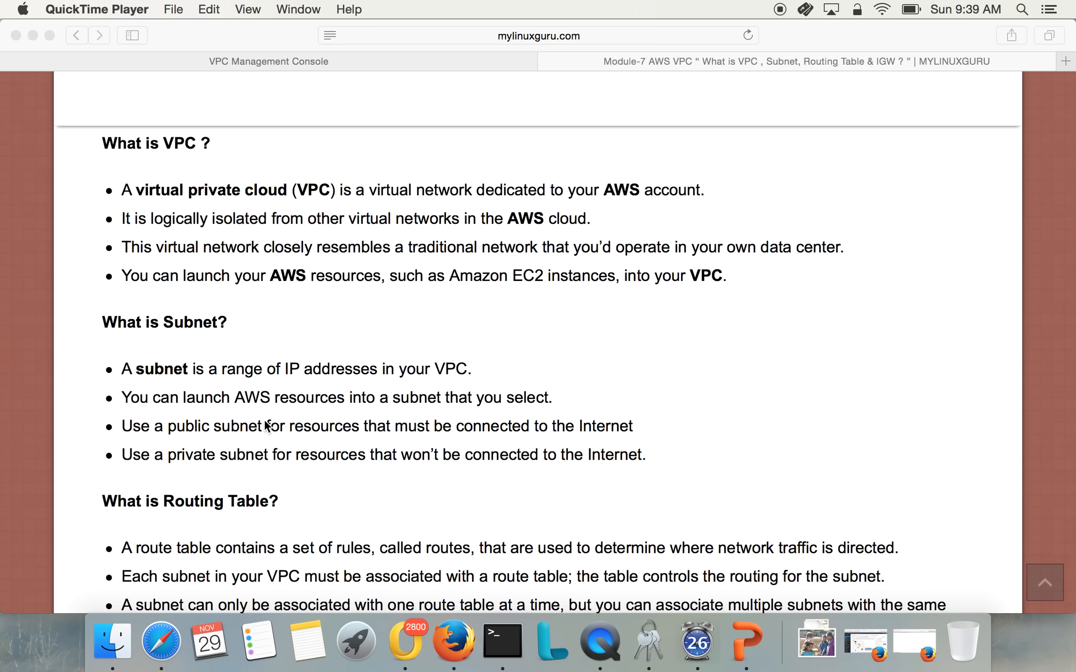
scroll(309, 471, "down", 4)
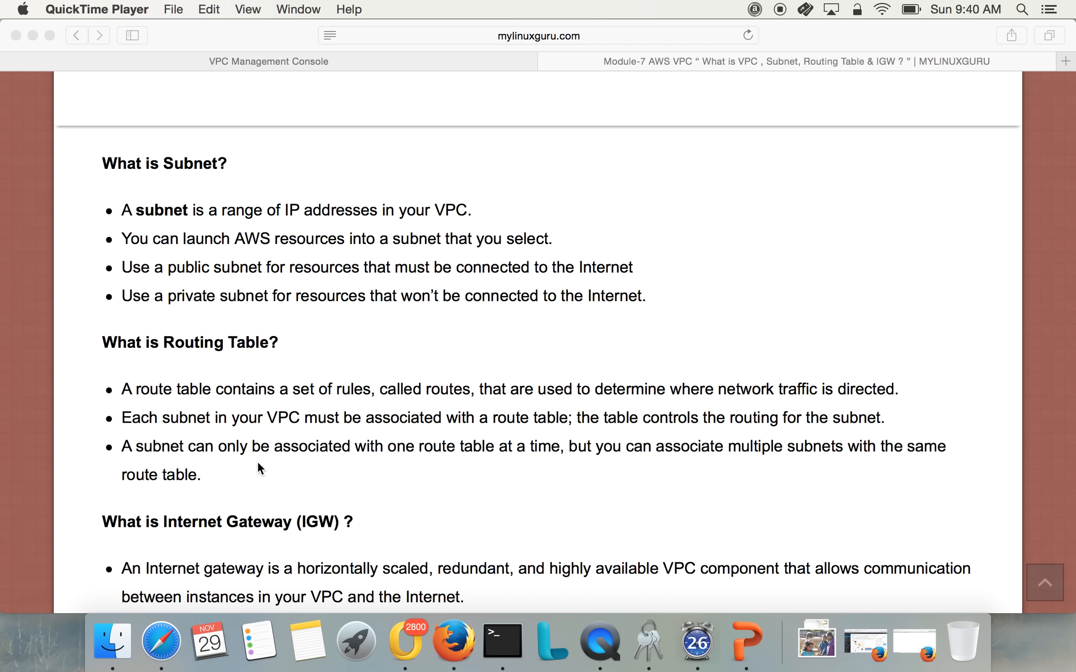
scroll(305, 457, "down", 3)
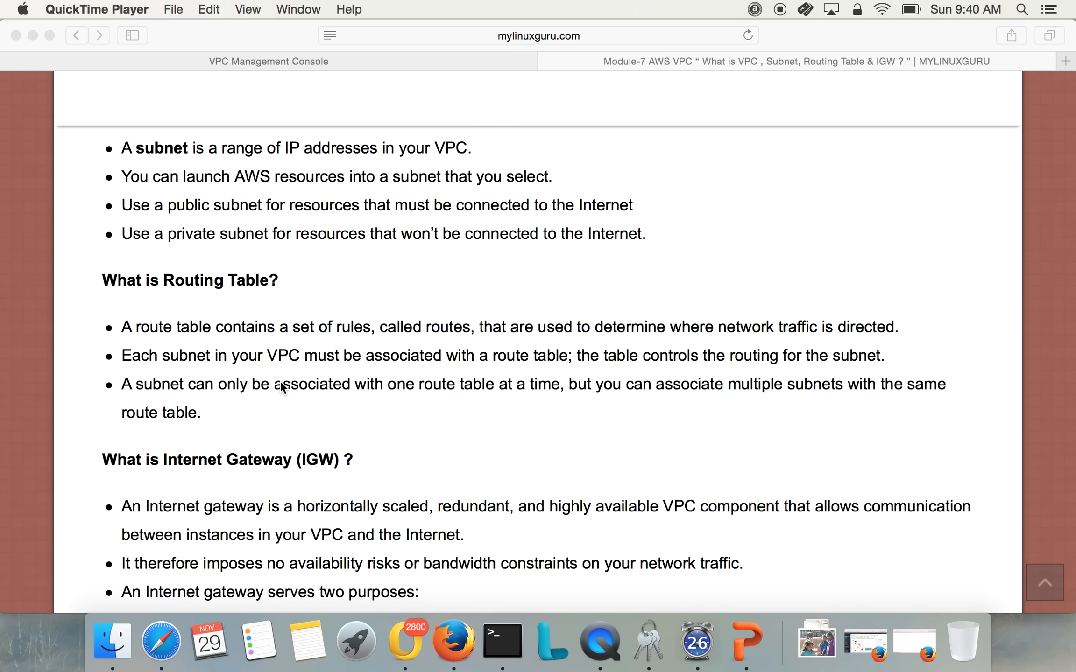
scroll(282, 386, "down", 5)
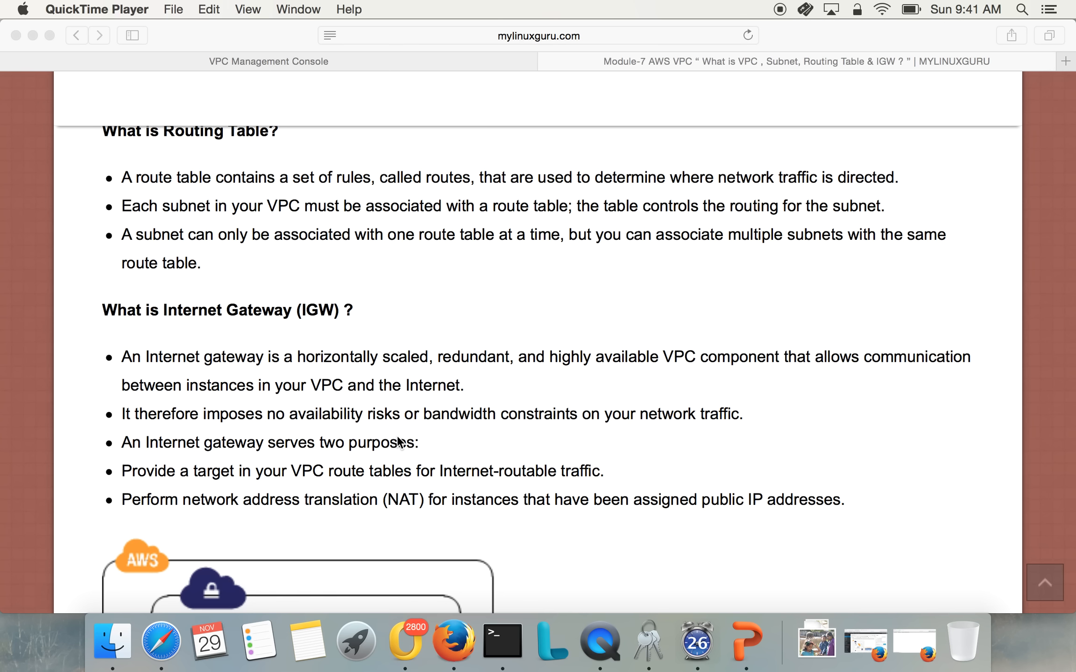
scroll(465, 503, "down", 1)
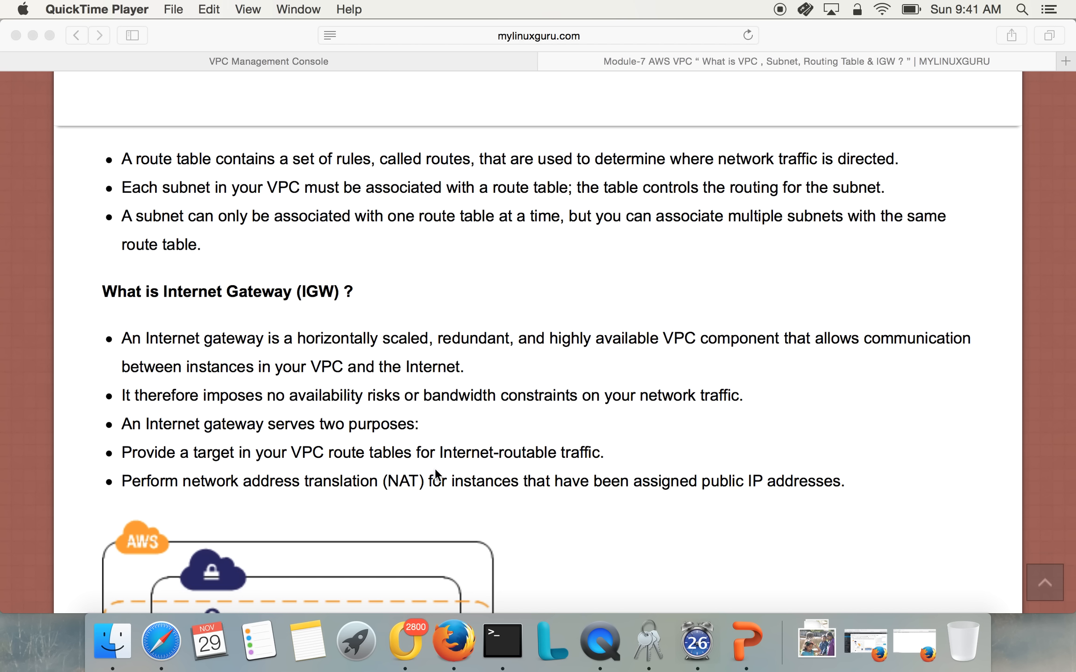
scroll(435, 473, "down", 5)
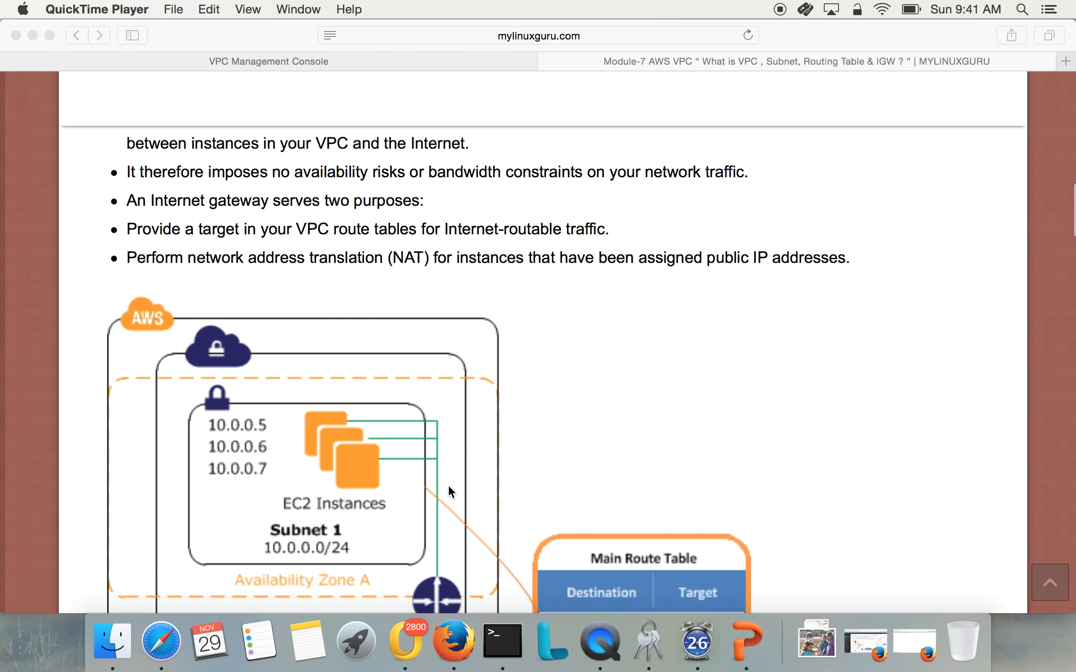
Examine the article's VPC diagram with its two subnets, router and main route table
scroll(448, 484, "down", 3)
scroll(447, 496, "up", 2)
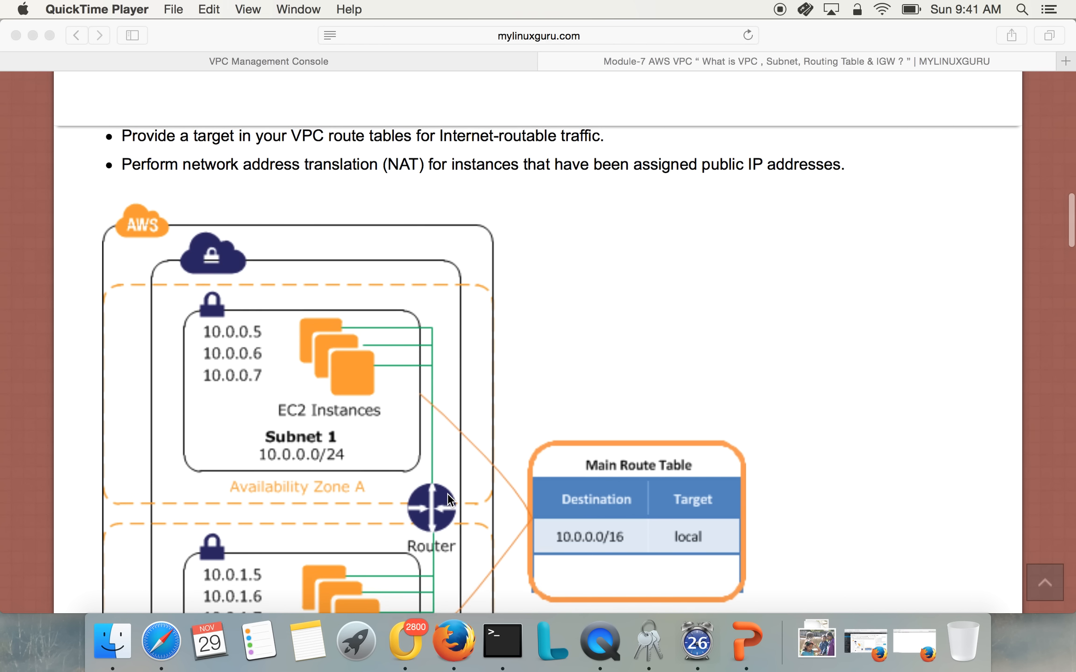
scroll(447, 499, "down", 4)
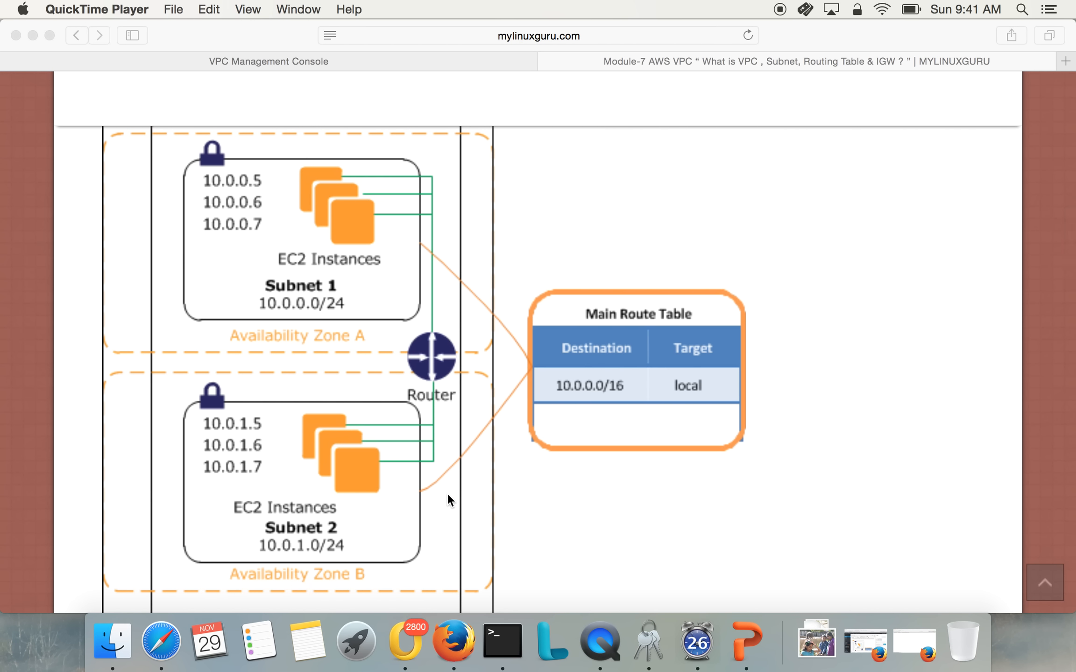
left_click(431, 500)
key("super+minus")
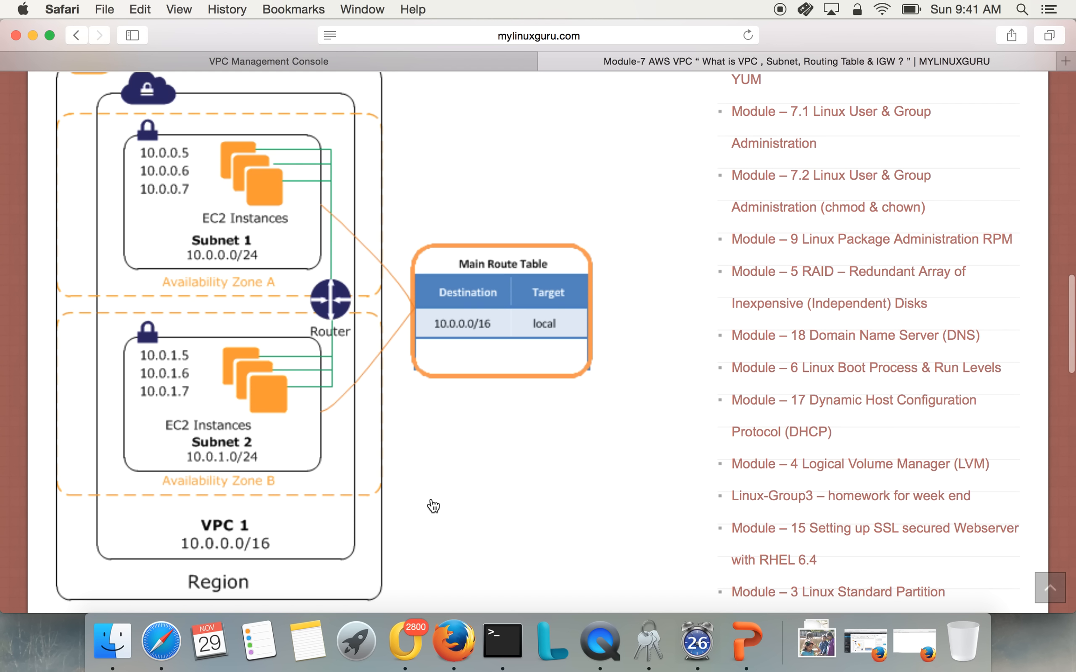
scroll(424, 467, "up", 2)
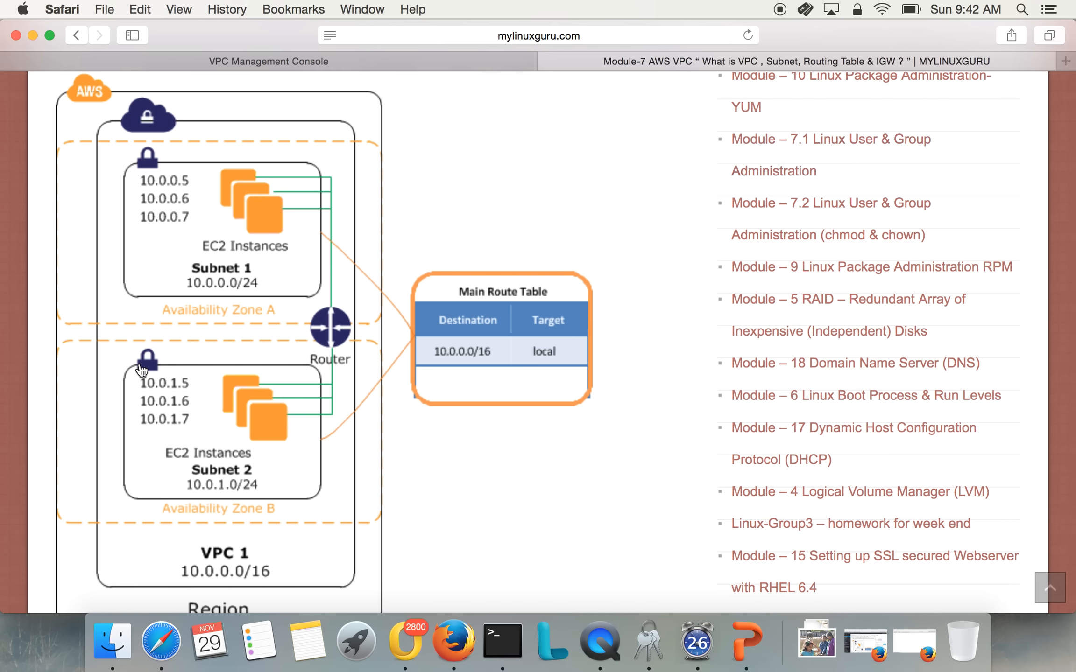
scroll(306, 426, "down", 1)
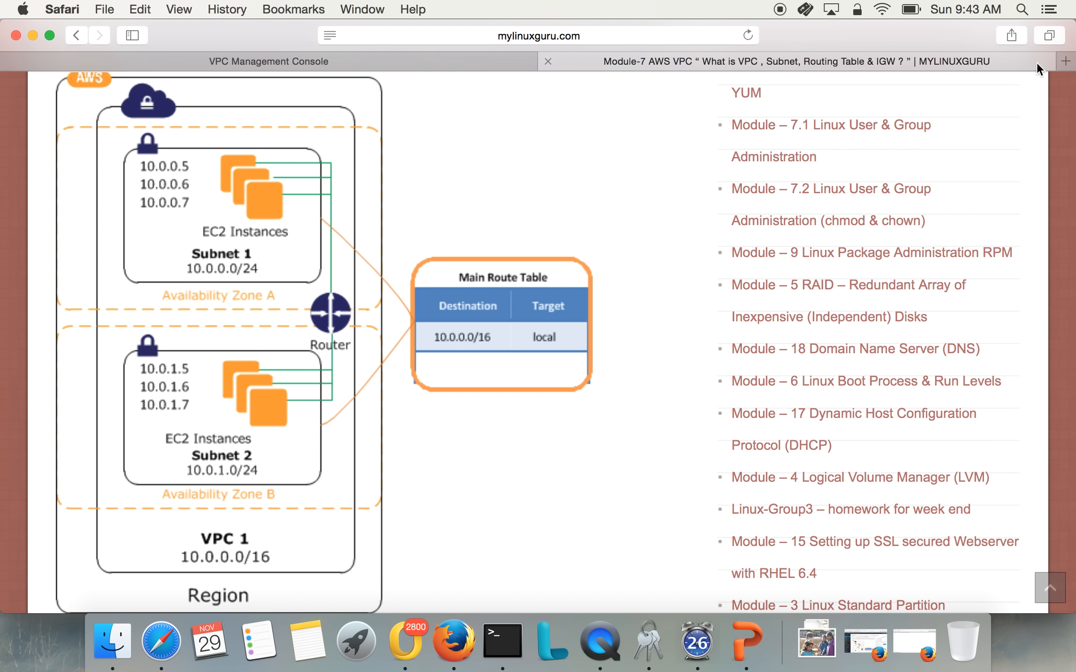
Open the AWS Management Console in a new browser tab and go to the VPC service
left_click(1066, 63)
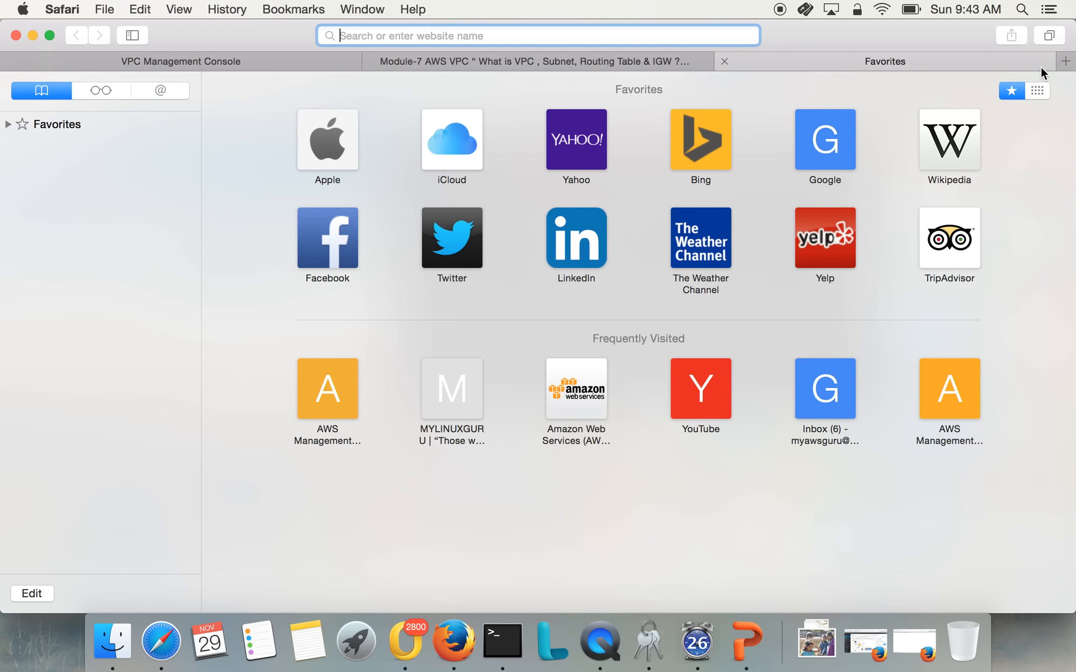
type("console.aws.amazon.com")
key("Return")
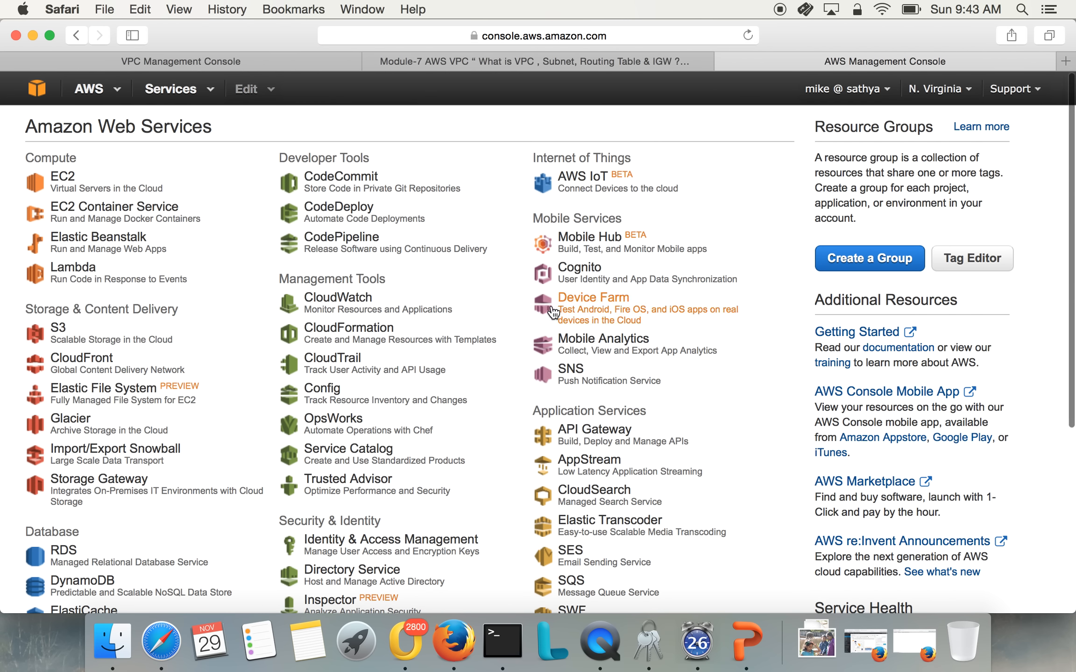
scroll(250, 490, "down", 5)
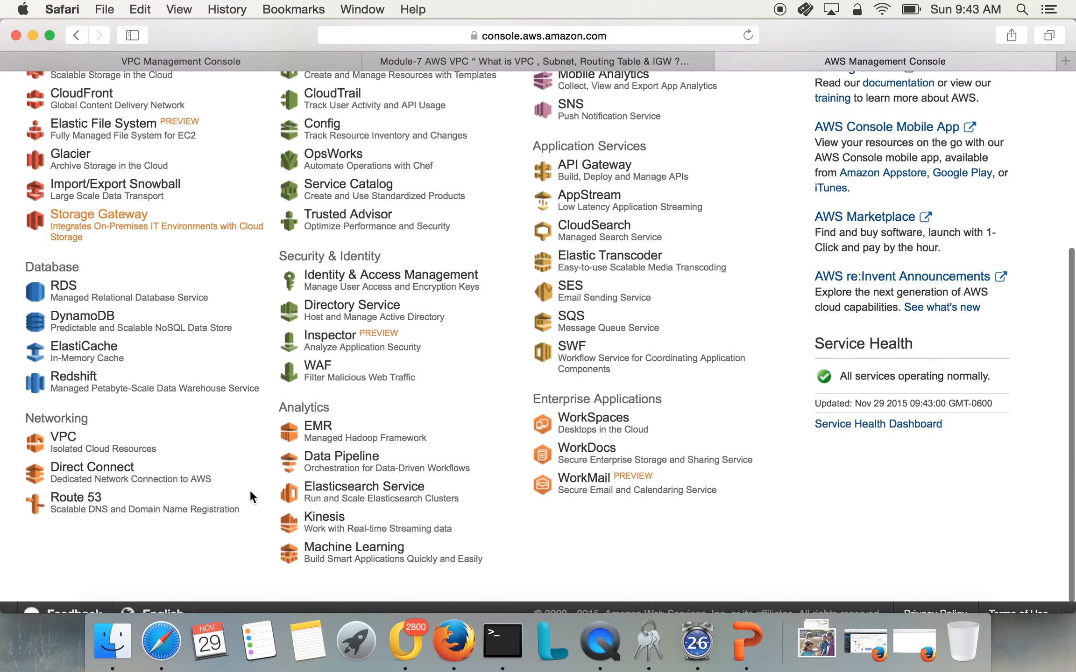
left_click(72, 437)
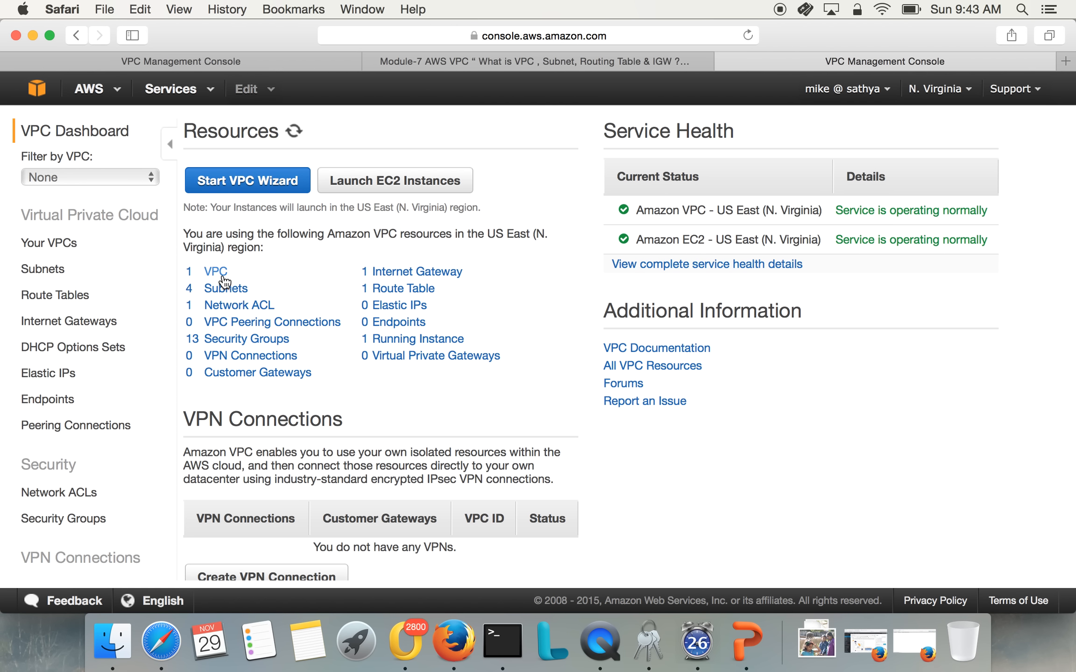
Check the available AWS regions without switching, and show the list of existing VPCs
left_click(948, 90)
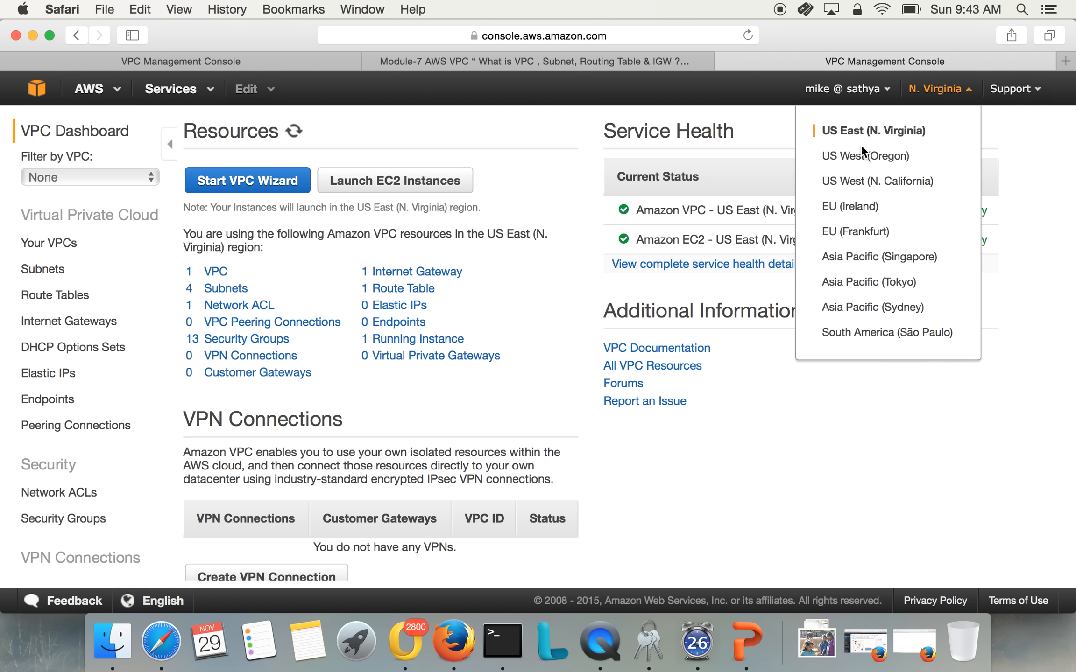
left_click(541, 142)
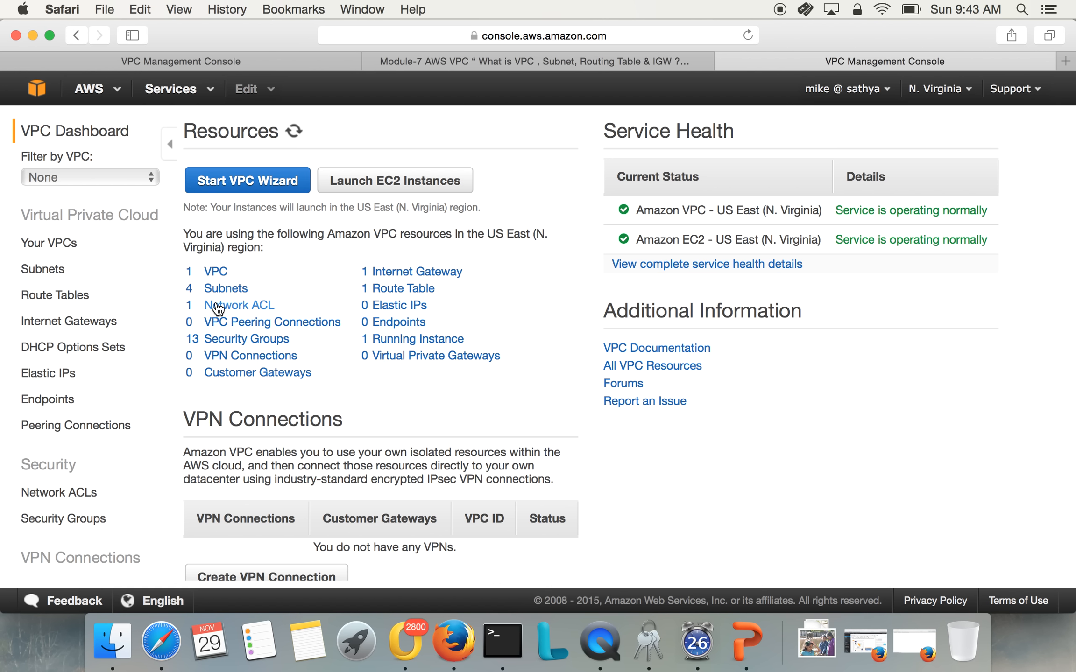
left_click(69, 249)
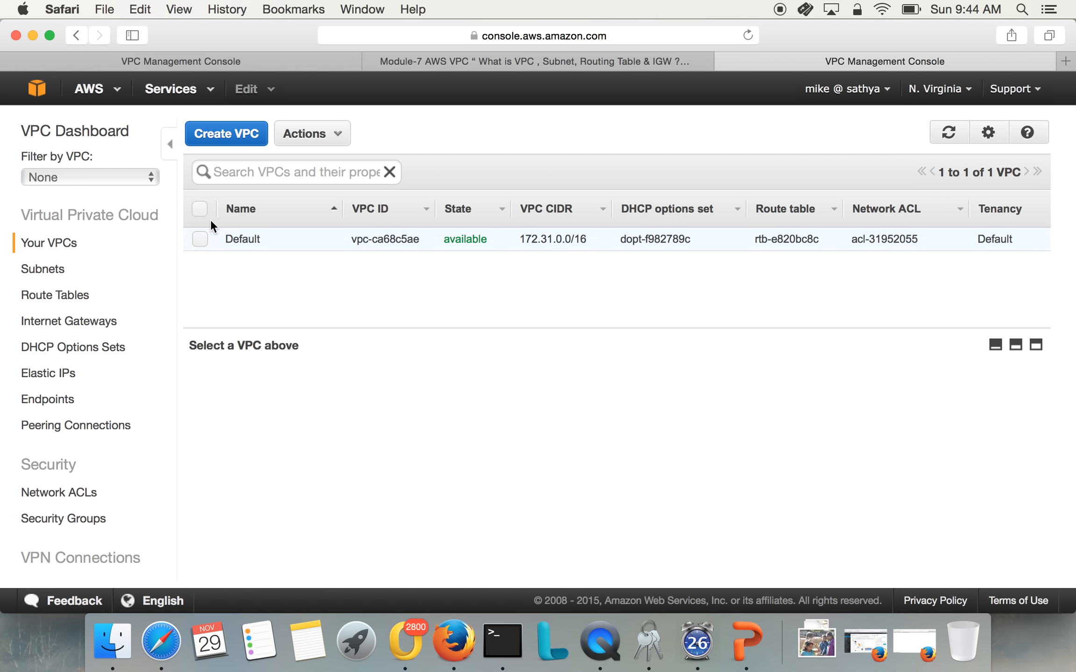
Start creating a VPC with the name tag MYVPC-DFW-office
left_click(243, 144)
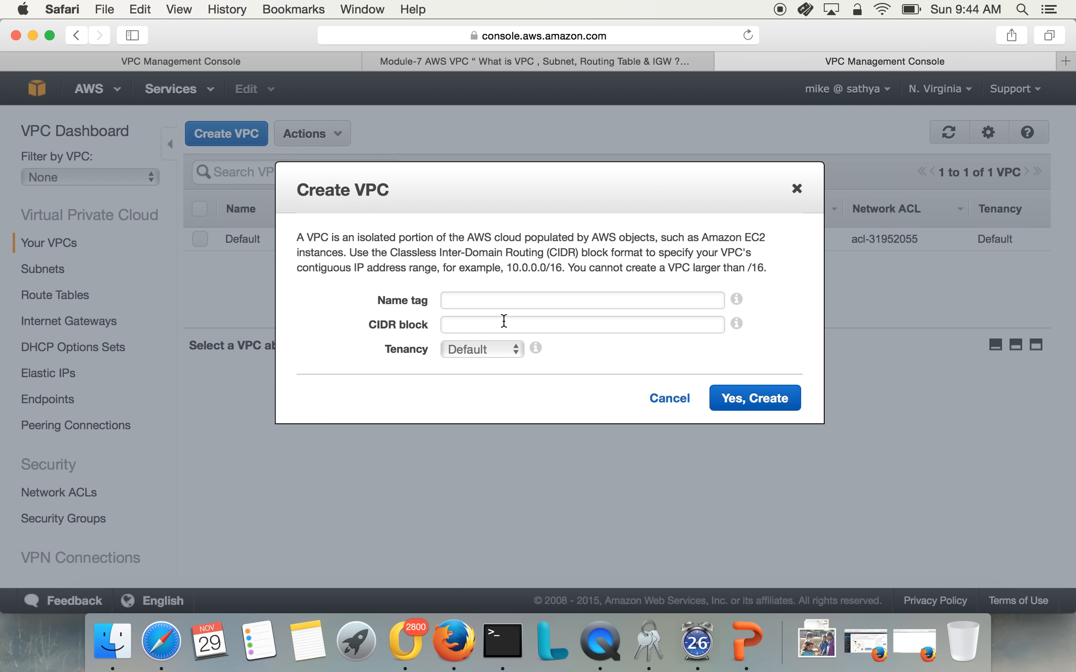
left_click(500, 305)
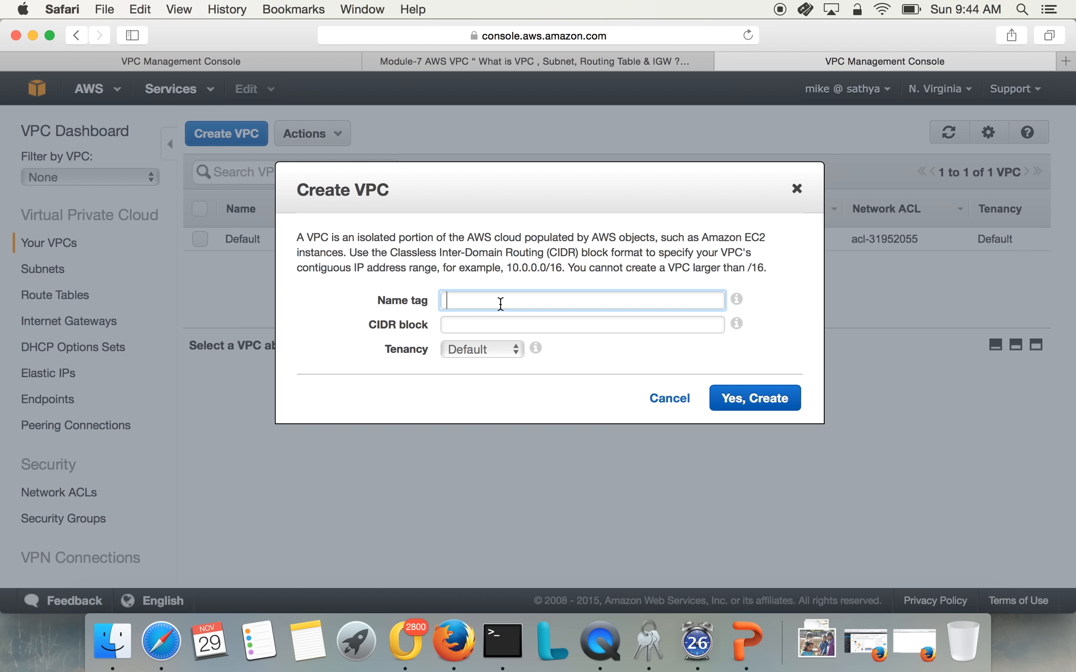
type("MYVPC-DFWoffic")
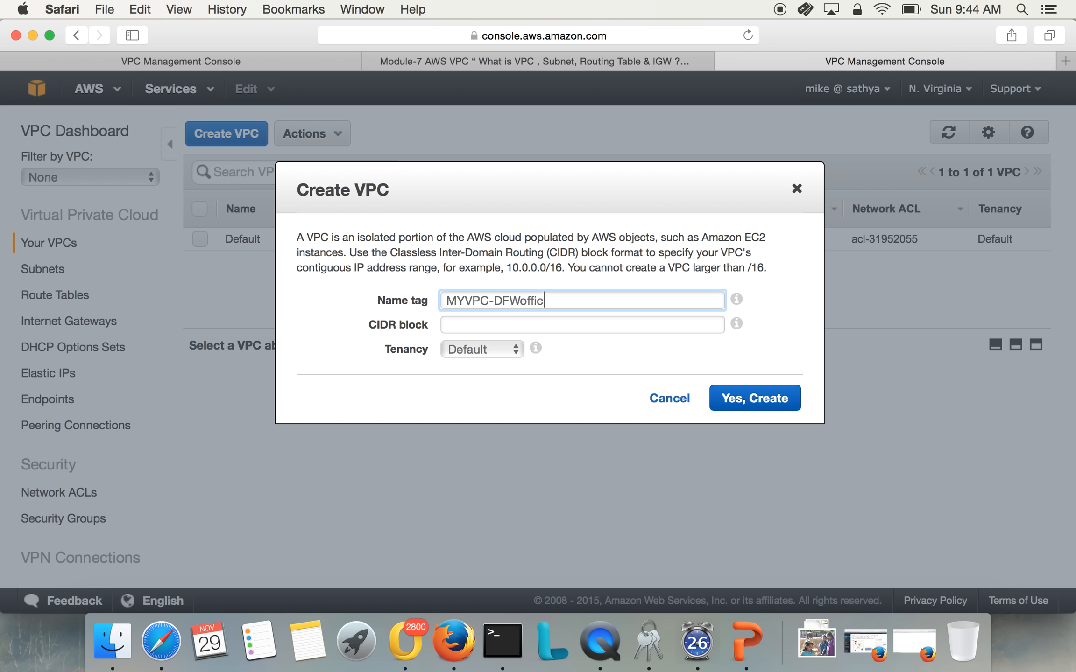
key("BackSpace")
key("BackSpace")
key("BackSpace")
type("fice")
Give the new VPC the CIDR block 192.168.0.0/16 with Default tenancy and create it
left_click(480, 327)
type("192.168.")
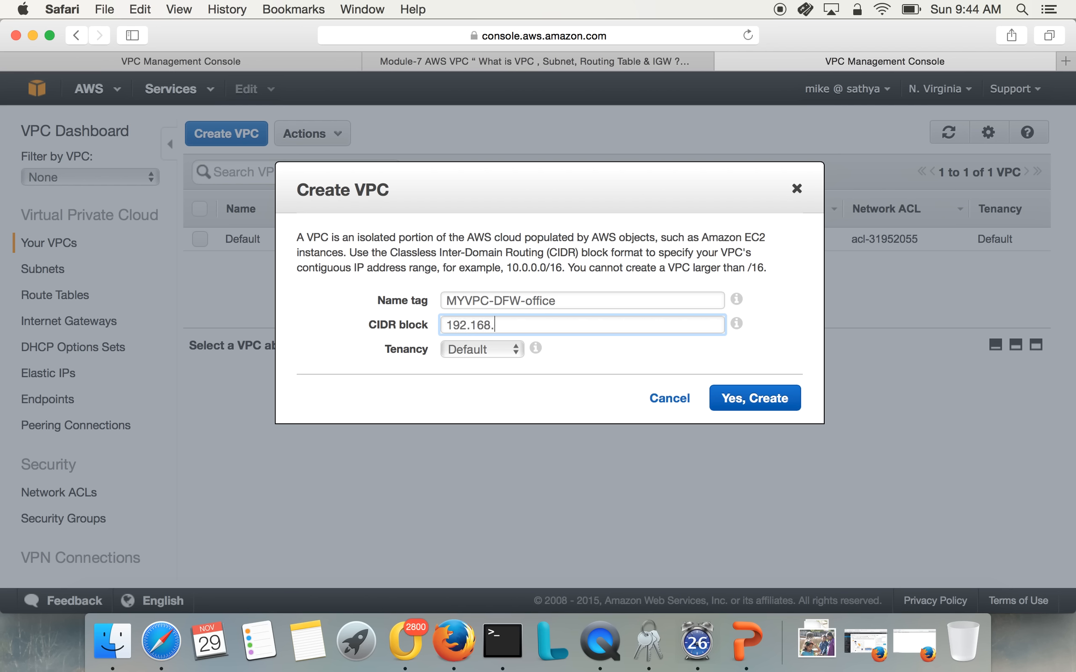
type("0.0/16")
left_click(540, 384)
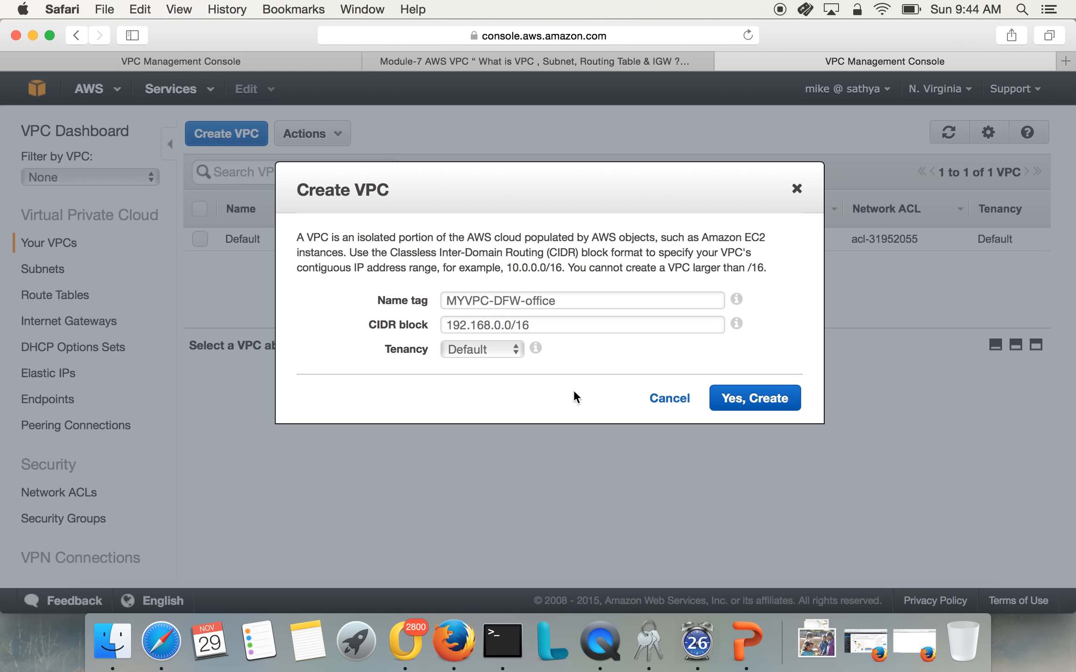
left_click(464, 350)
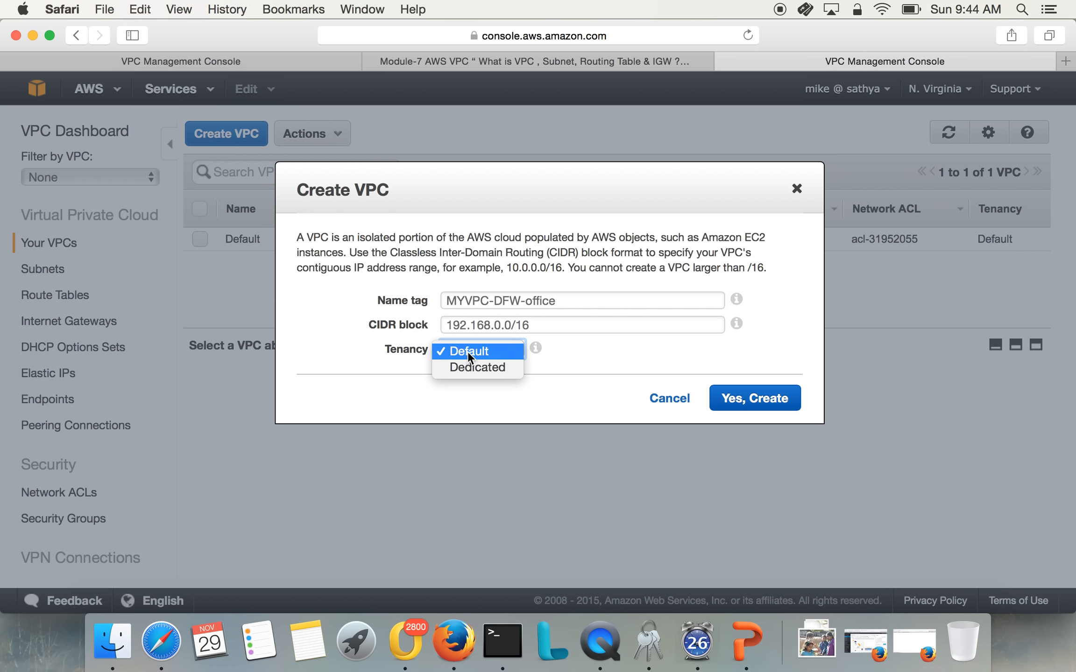
left_click(468, 351)
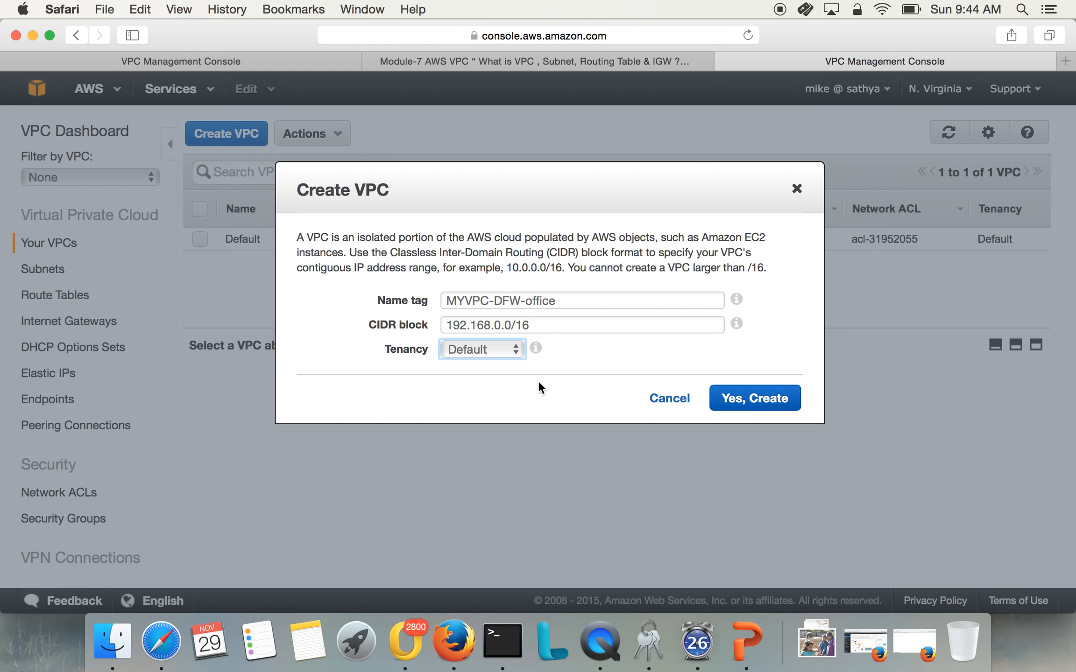
left_click(735, 409)
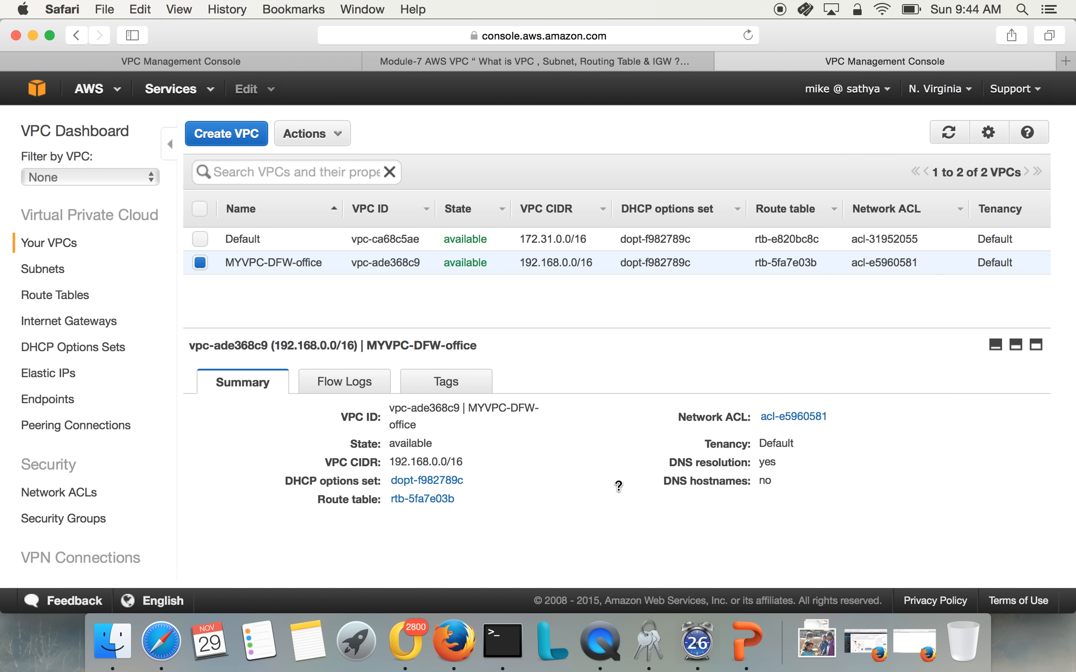
Examine the CIDR block in the summary of the MYVPC-DFW-office VPC
mouse_move(298, 273)
left_click_drag(387, 461, 477, 460)
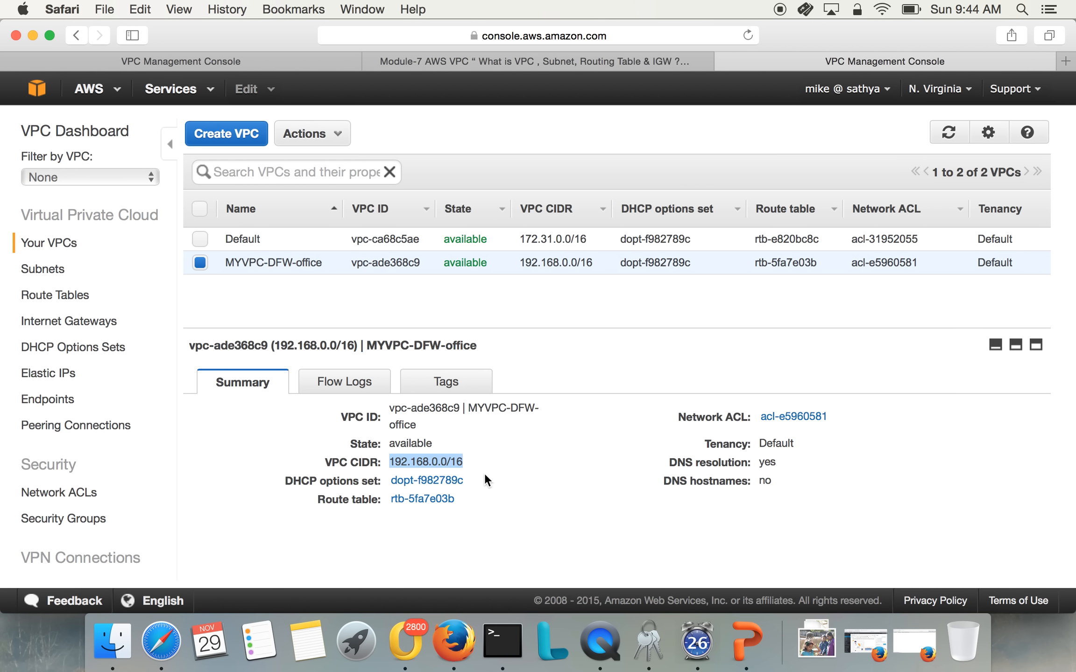
left_click(501, 501)
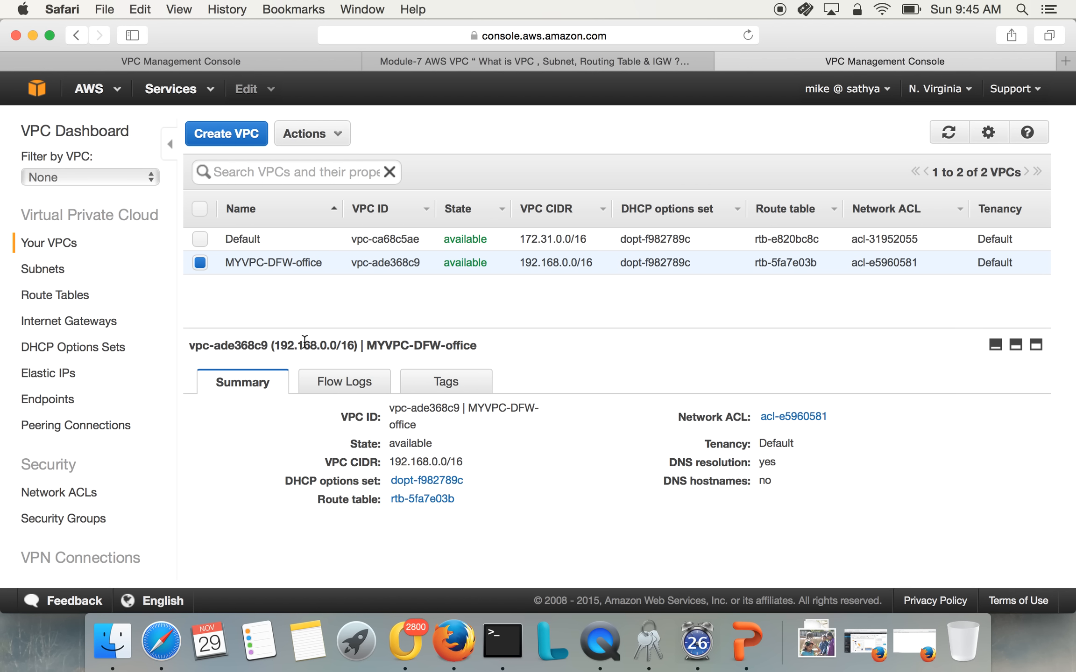
Start creating a subnet with the name tag DFW-Public-Subnet-10
left_click(55, 271)
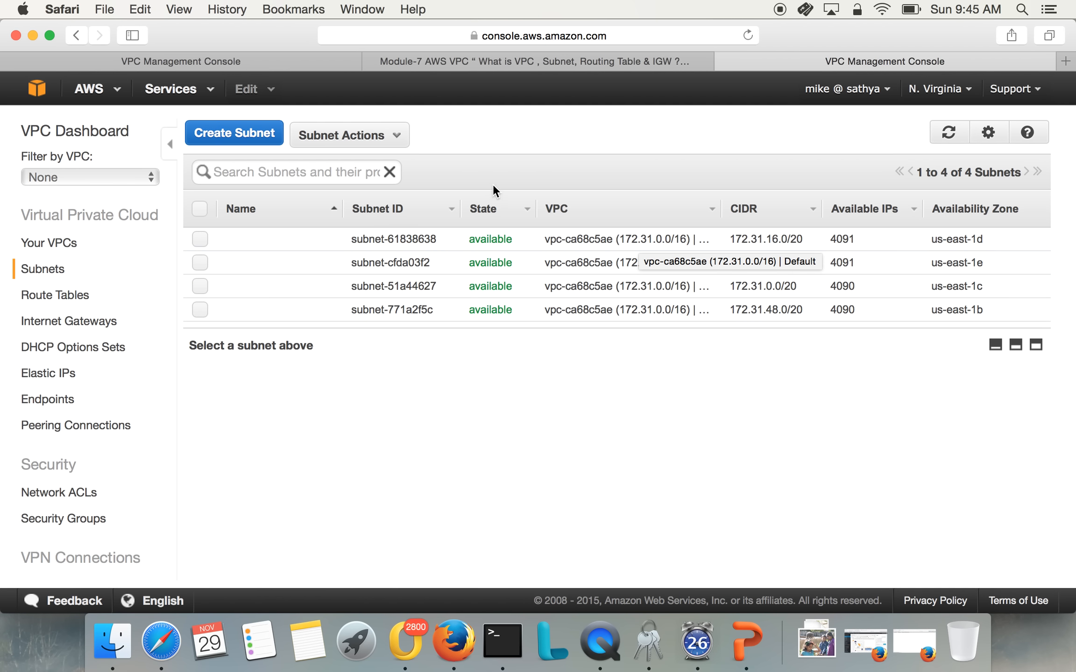
left_click(247, 140)
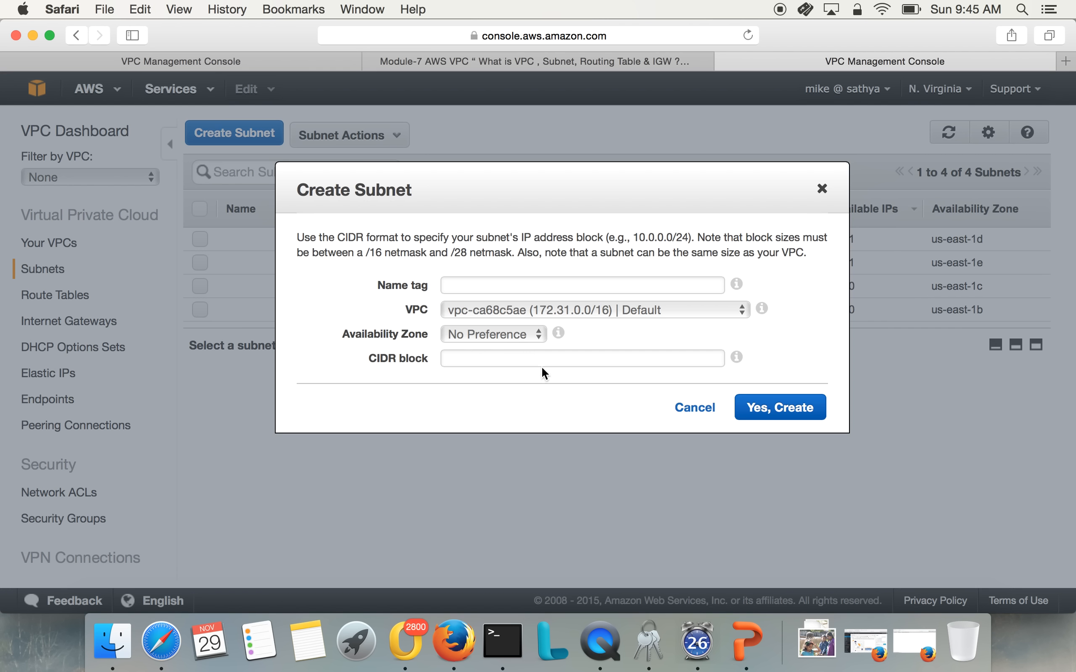
left_click(541, 285)
type("DFW-")
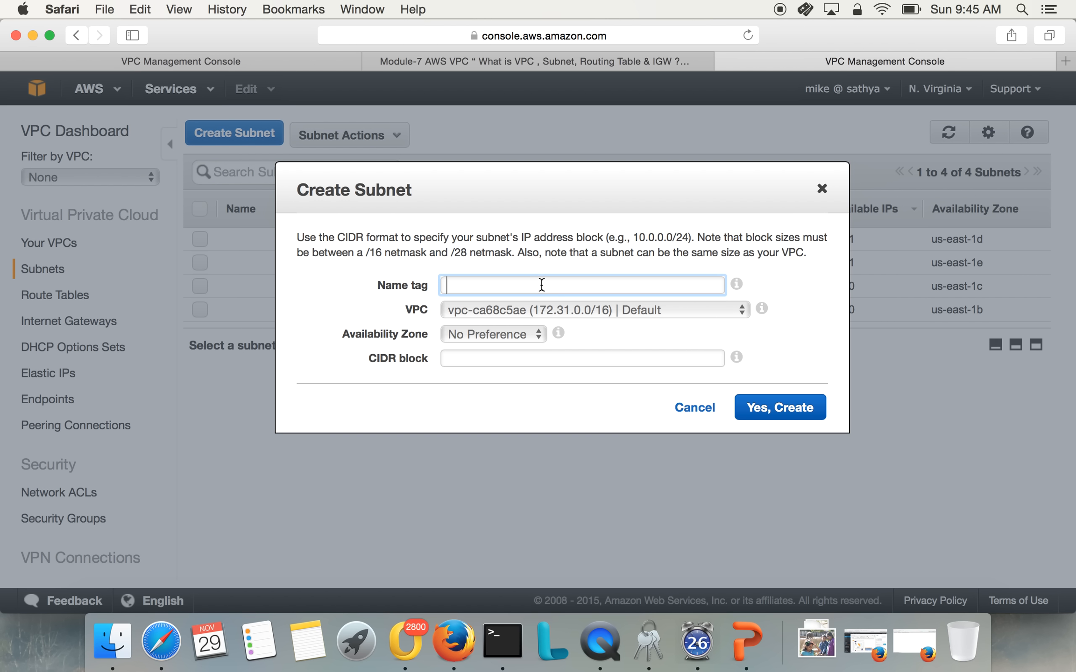
type("Public-Subnet-10")
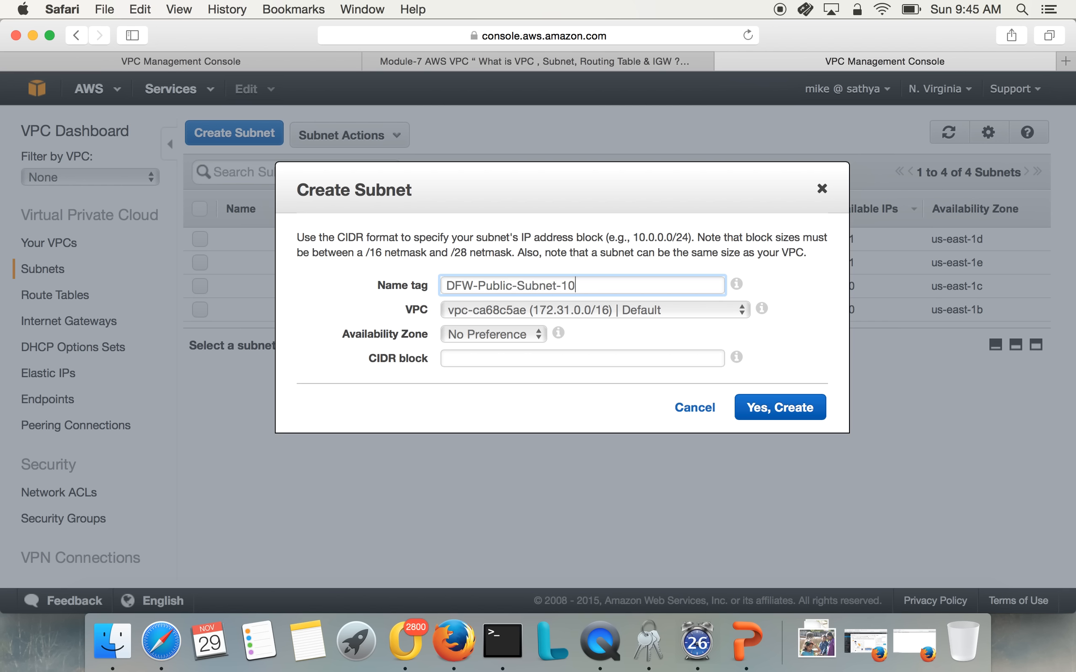
Change the new subnet's name tag to DFW-Public-192.168.10.x
key("BackSpace")
key("BackSpace")
key("BackSpace")
key("BackSpace")
key("BackSpace")
key("BackSpace")
key("BackSpace")
key("BackSpace")
key("BackSpace")
type("-10.1")
type("0")
key("BackSpace")
key("BackSpace")
key("BackSpace")
key("BackSpace")
type("92.168.10.x")
Assign the new subnet to the MYVPC-DFW-office VPC and keep its availability zone at No Preference
left_click(525, 310)
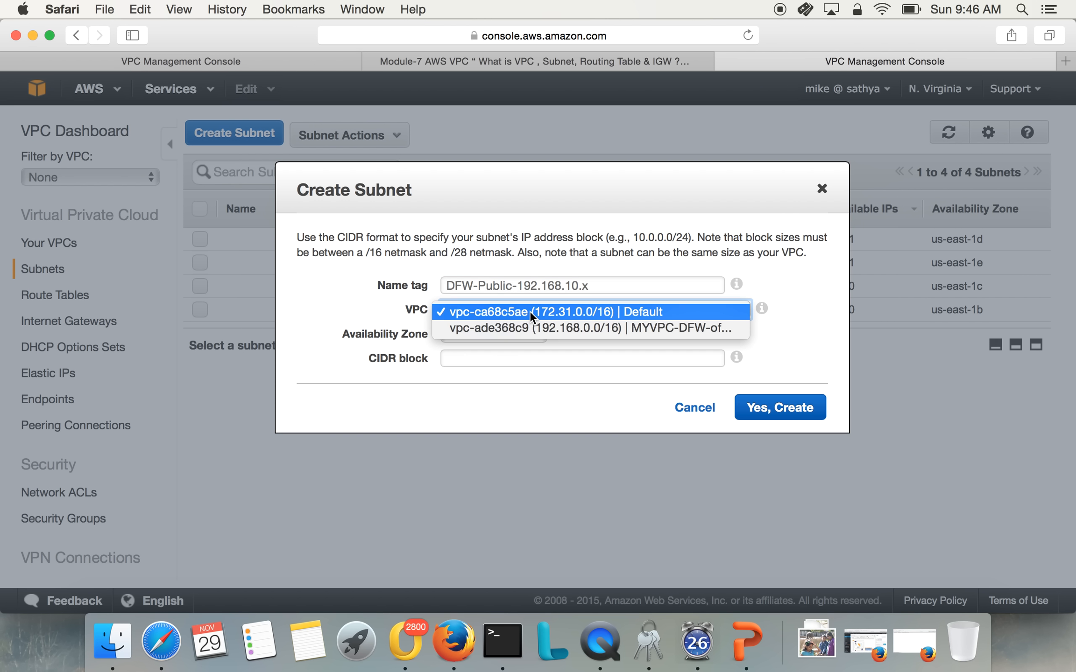
left_click(527, 323)
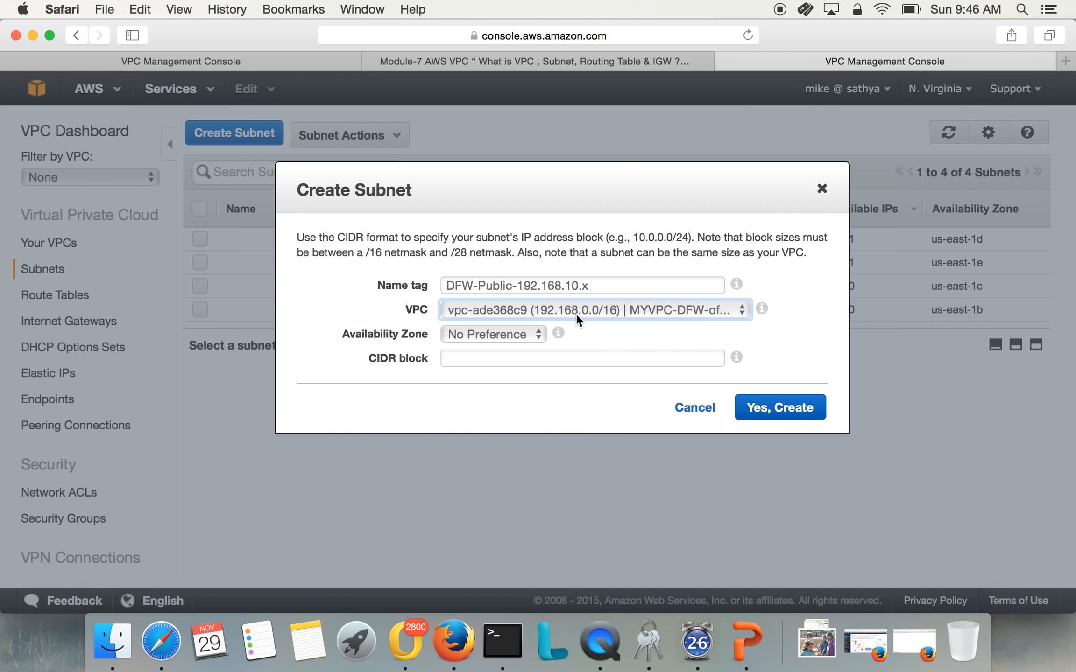
left_click(546, 307)
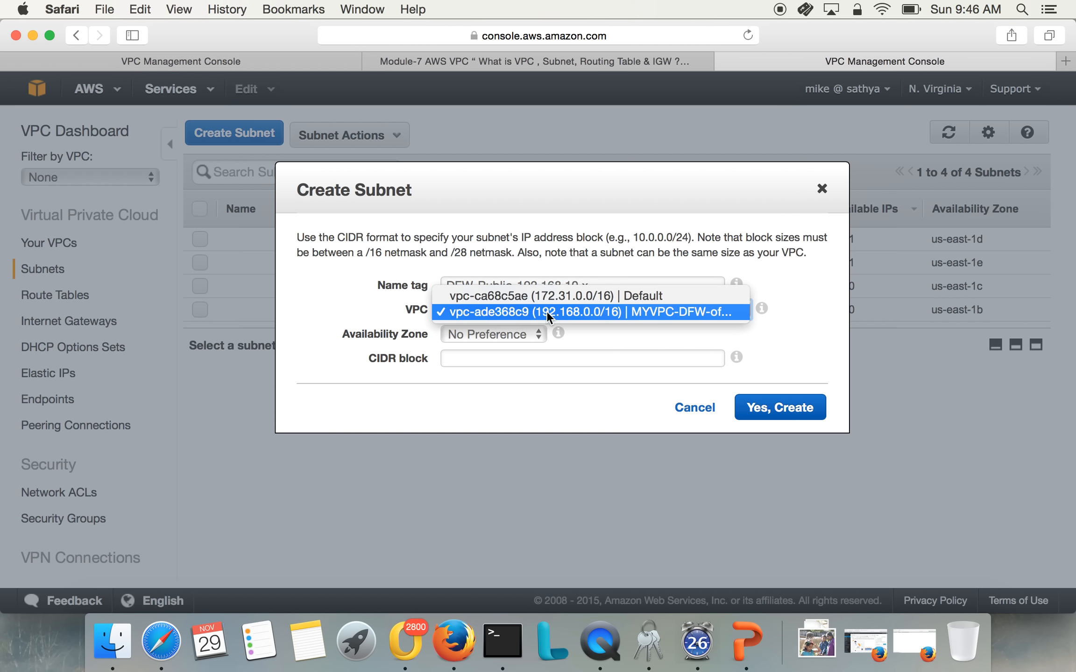
left_click(547, 309)
left_click(537, 335)
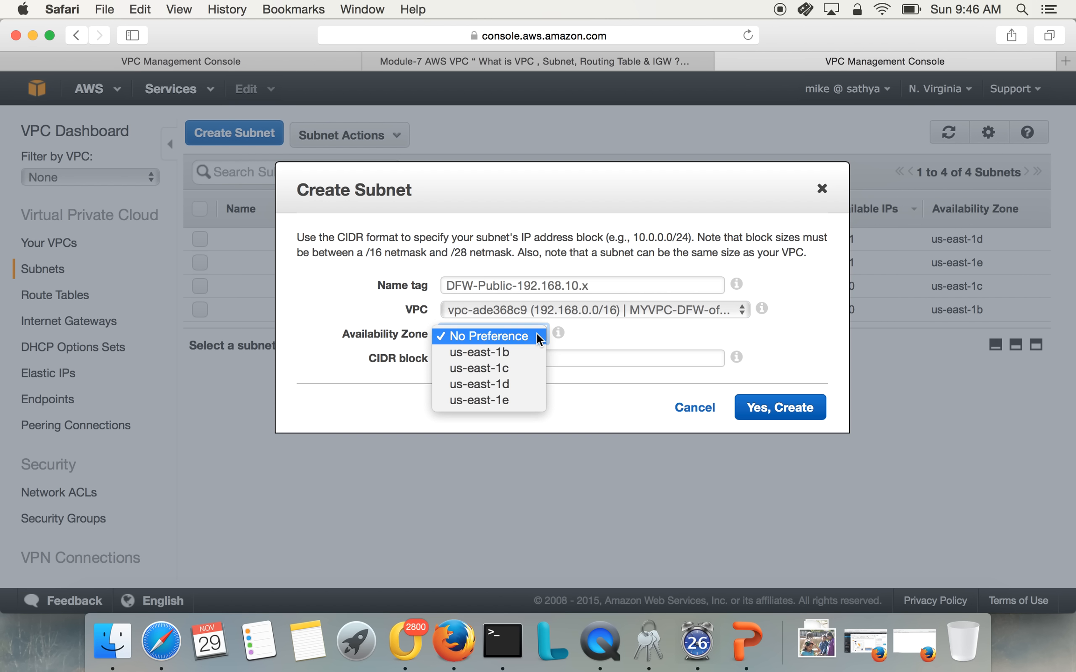
left_click(617, 334)
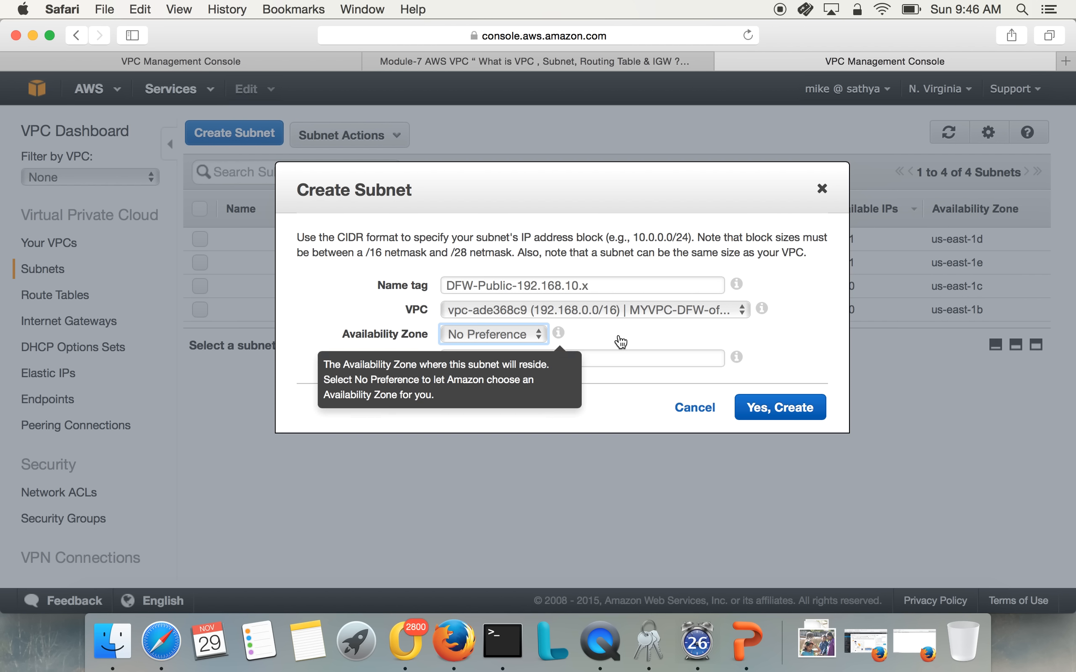
Set the public subnet's CIDR block to 192.168.10.0/24 and create the subnet
left_click(606, 364)
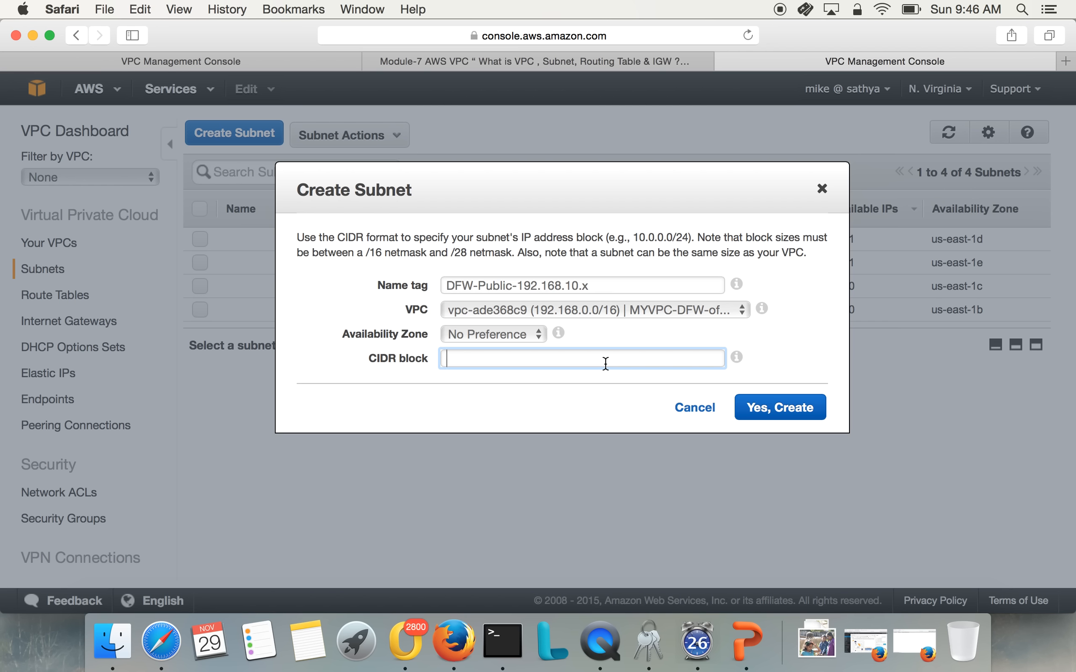
type("192.168.10/")
key("BackSpace")
type(".0/24")
left_click(593, 399)
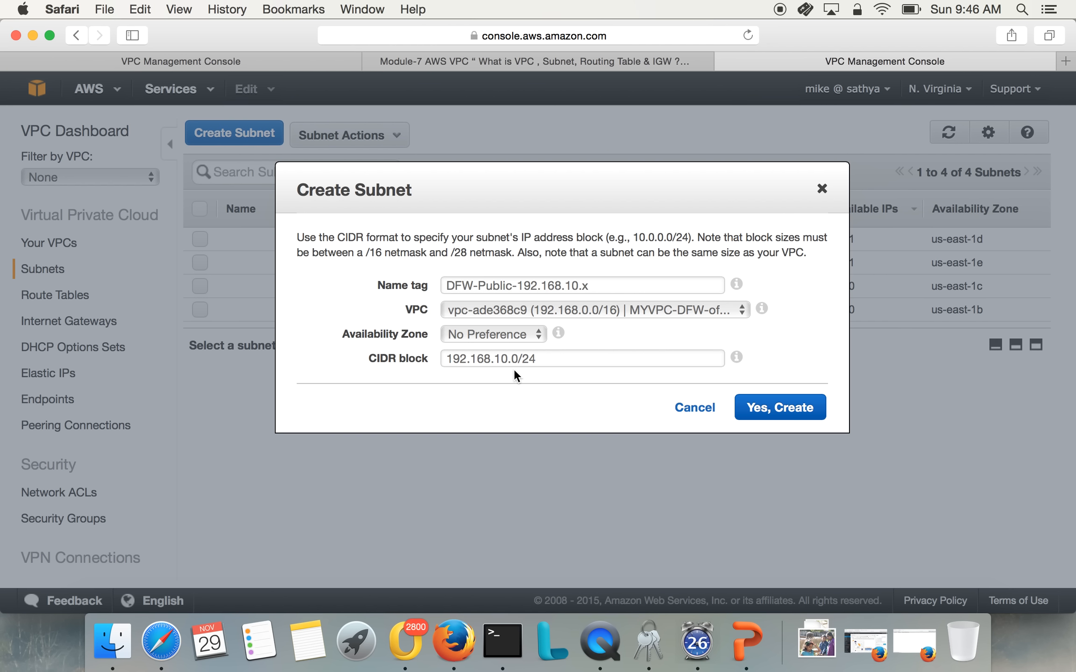
left_click(771, 409)
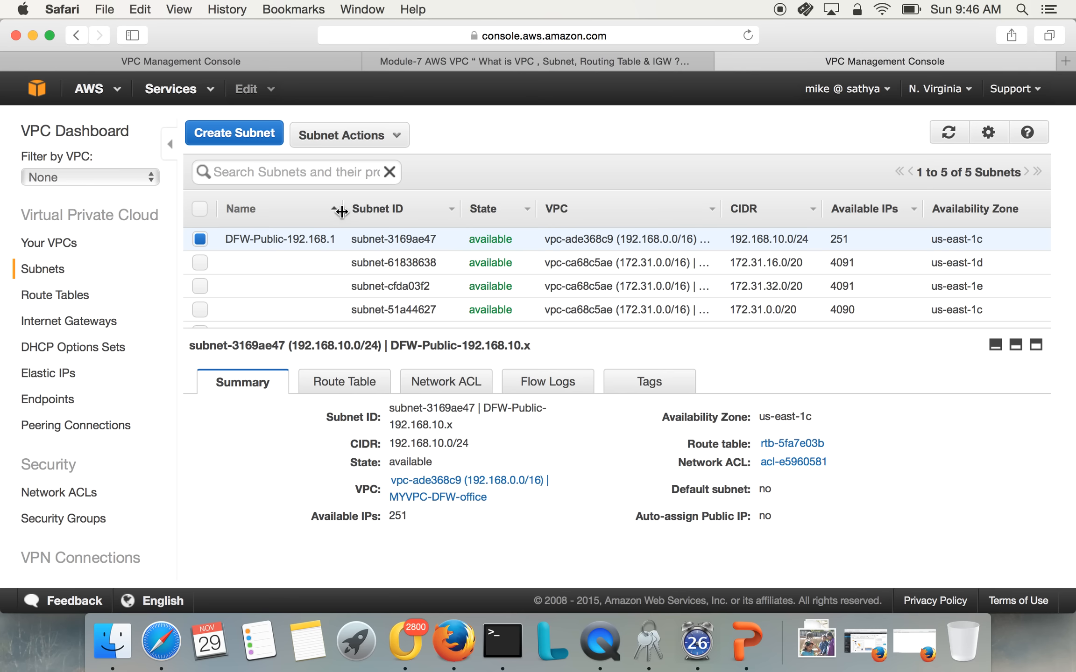
Widen the subnet list's Name column and examine the new public subnet's CIDR block and route table
left_click_drag(344, 209, 372, 217)
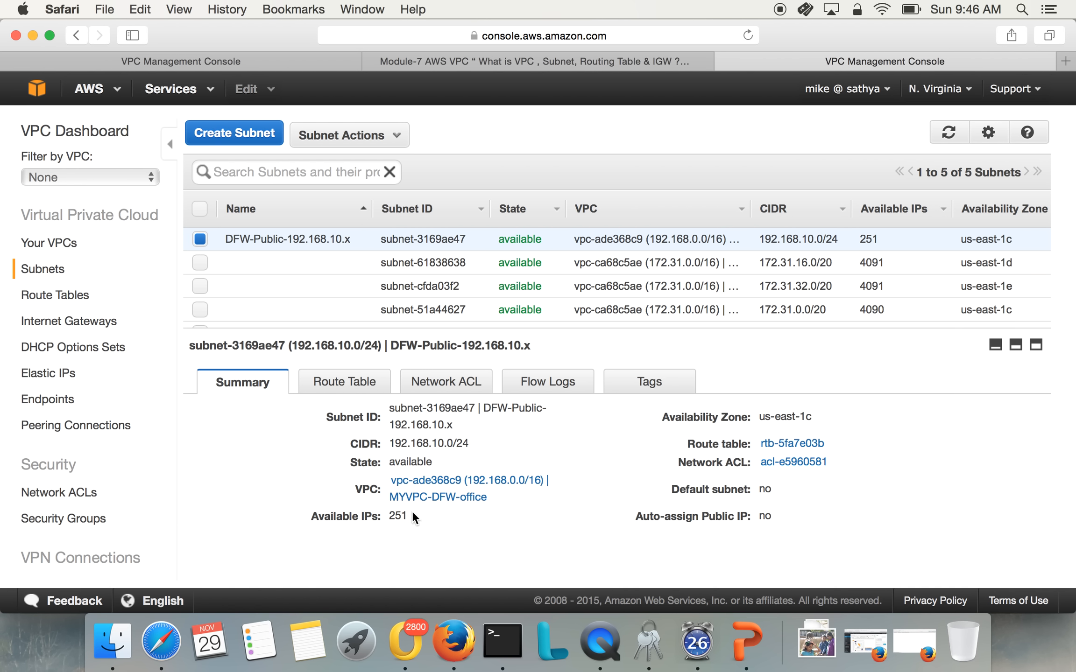
left_click_drag(391, 444, 475, 441)
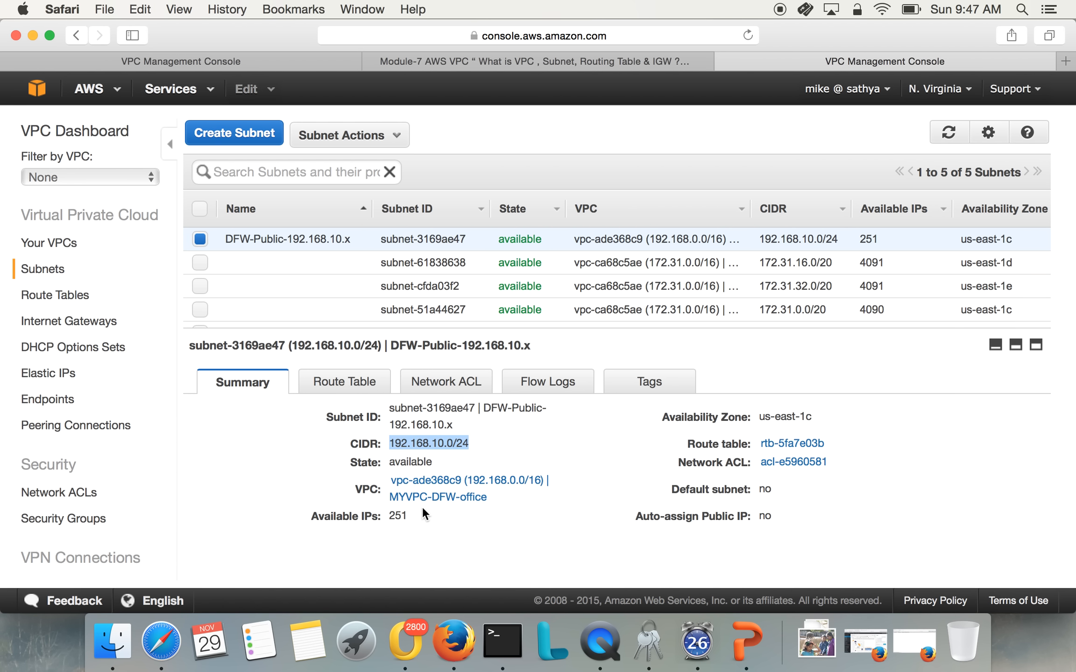
left_click(366, 385)
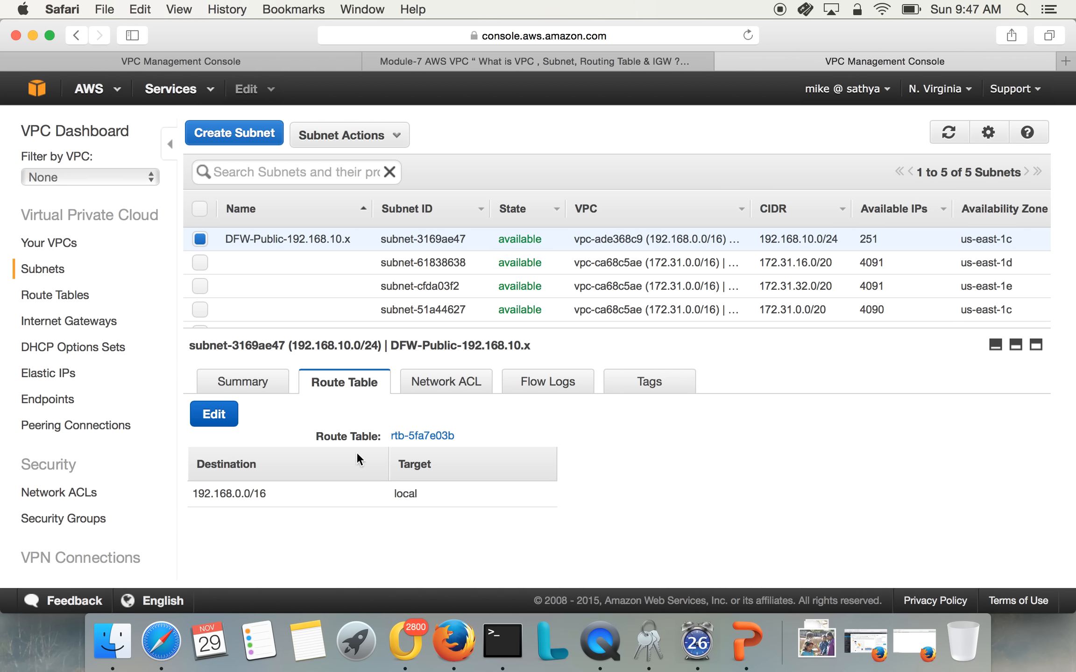
left_click_drag(205, 493, 432, 506)
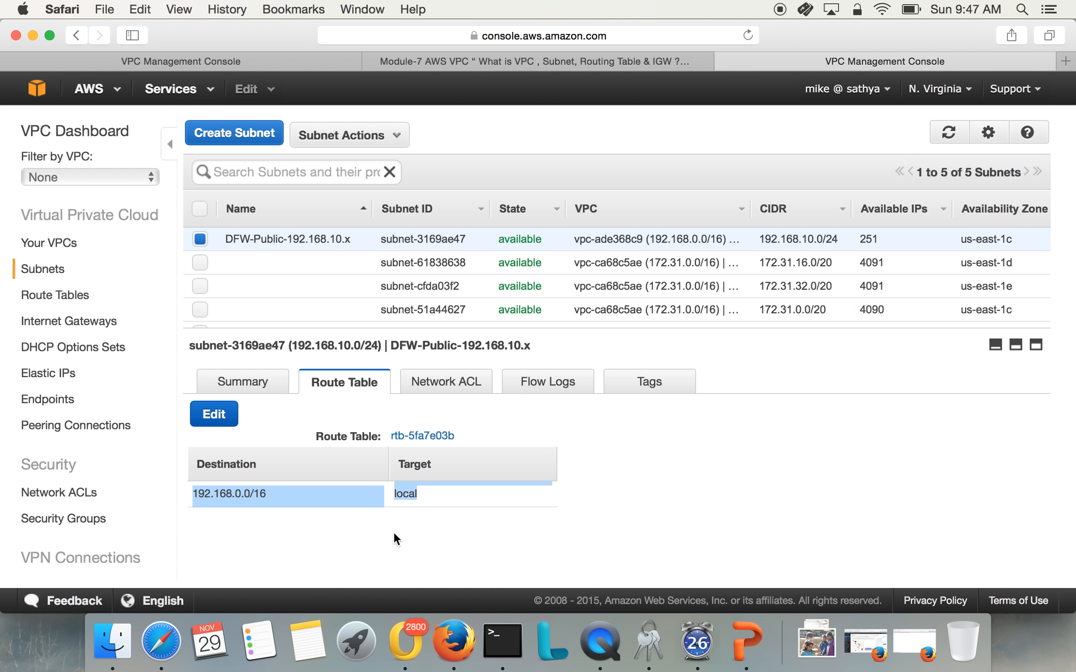
left_click(588, 542)
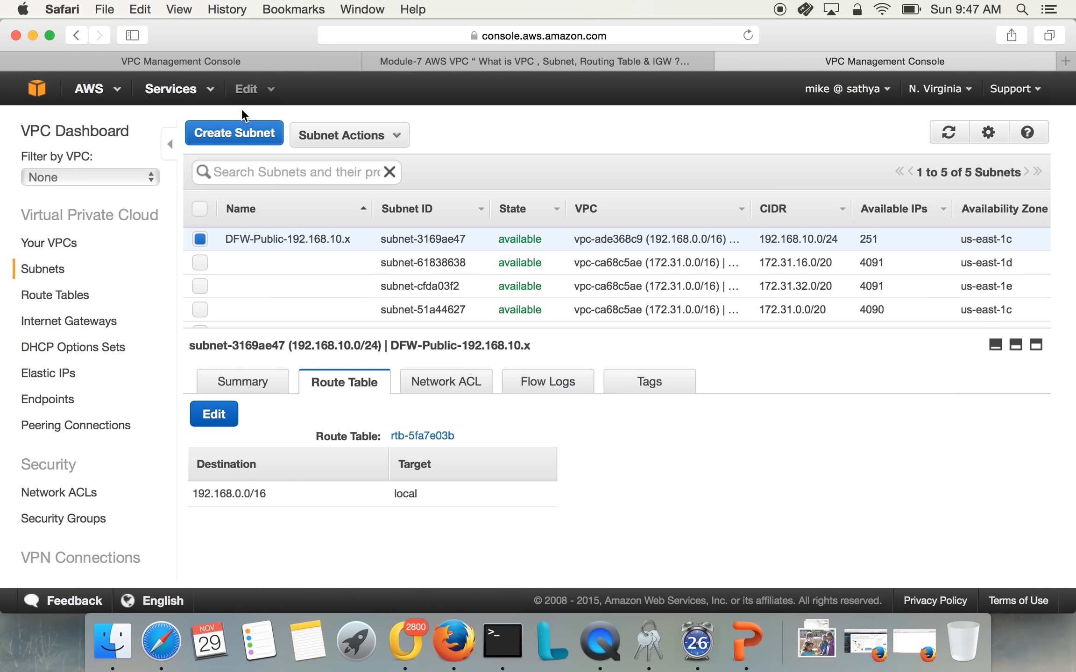
Start creating a second subnet with the name tag DFW-Private-192.168.20.x
left_click(252, 133)
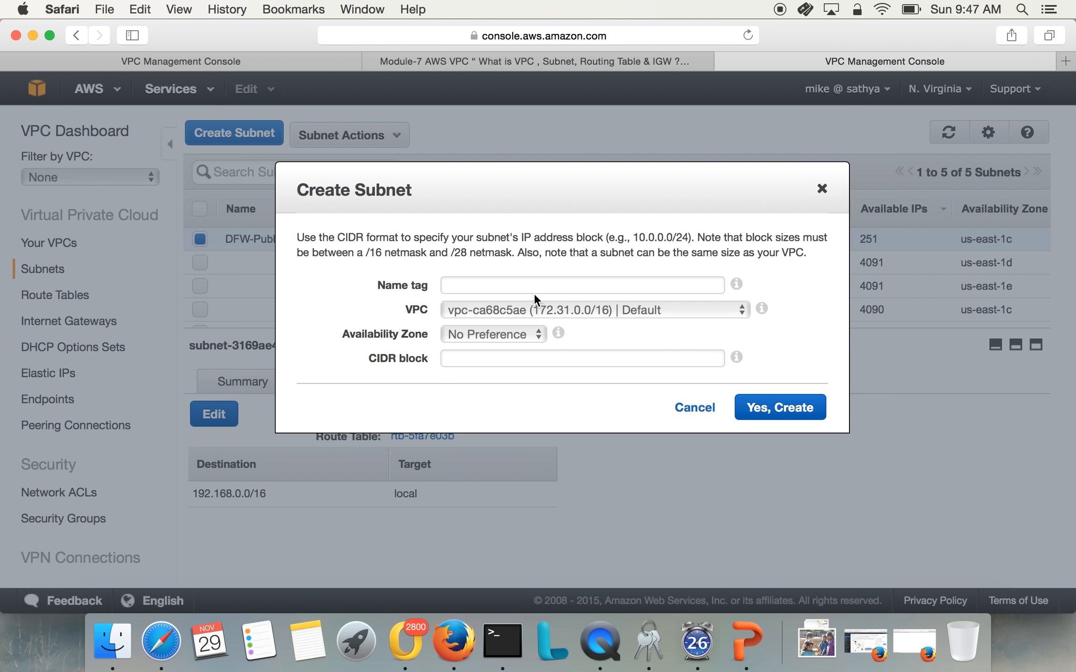
left_click(534, 289)
type("192.1")
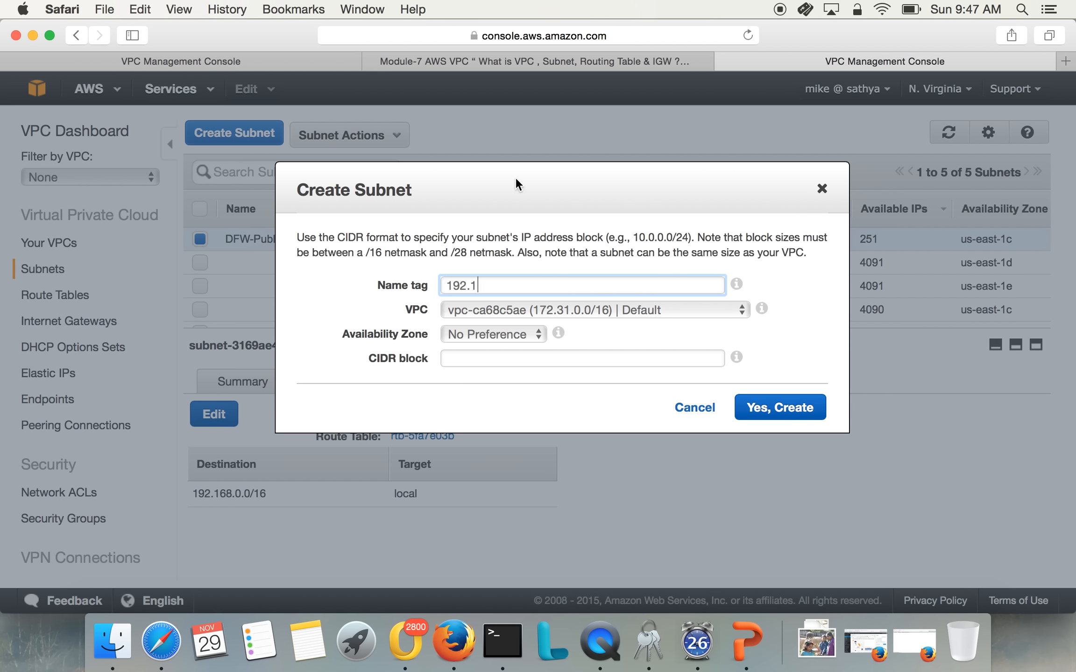
left_click_drag(511, 174, 588, 183)
key("BackSpace")
key("BackSpace")
key("BackSpace")
key("BackSpace")
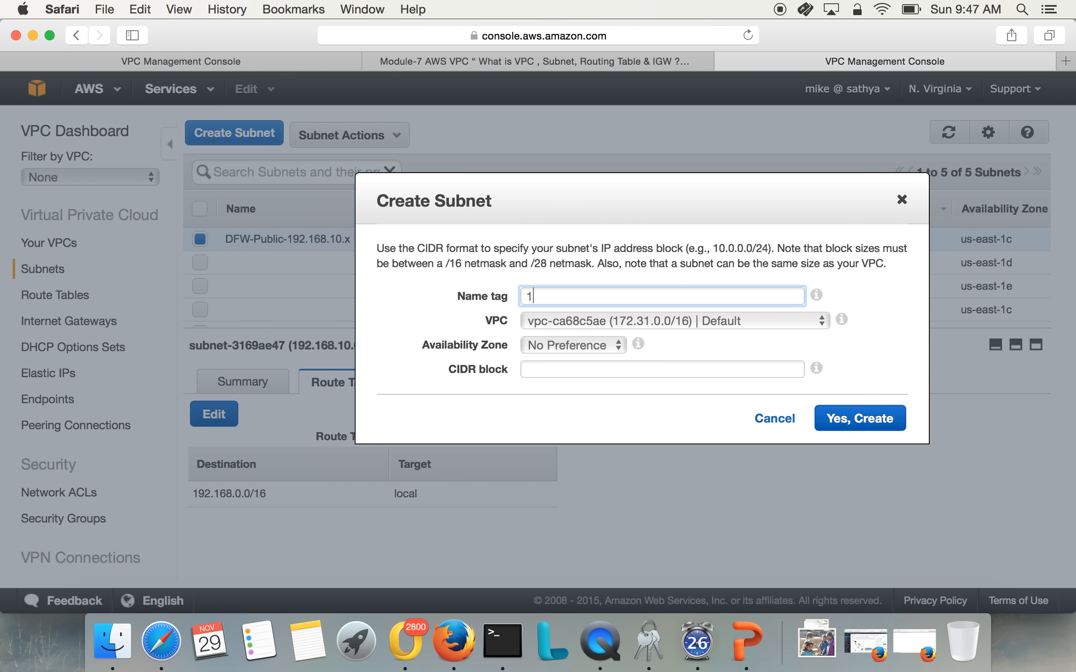
key("BackSpace")
type("DFW-Private-192.16")
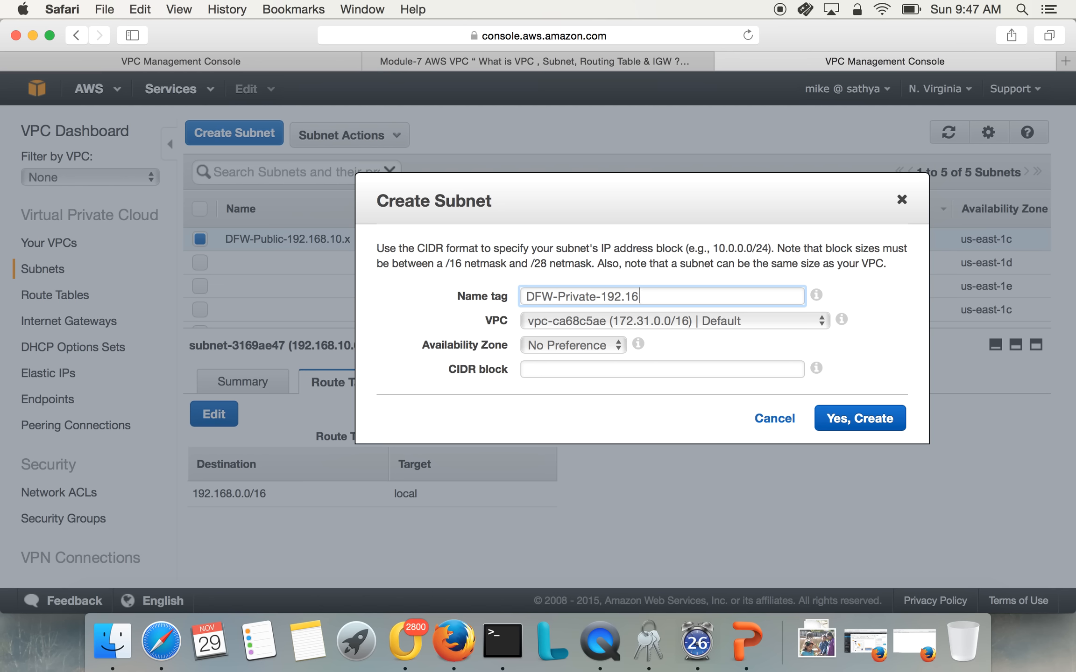
type("8.20.x")
Assign the private subnet to the MYVPC-DFW-office VPC and check its name tag
left_click(678, 327)
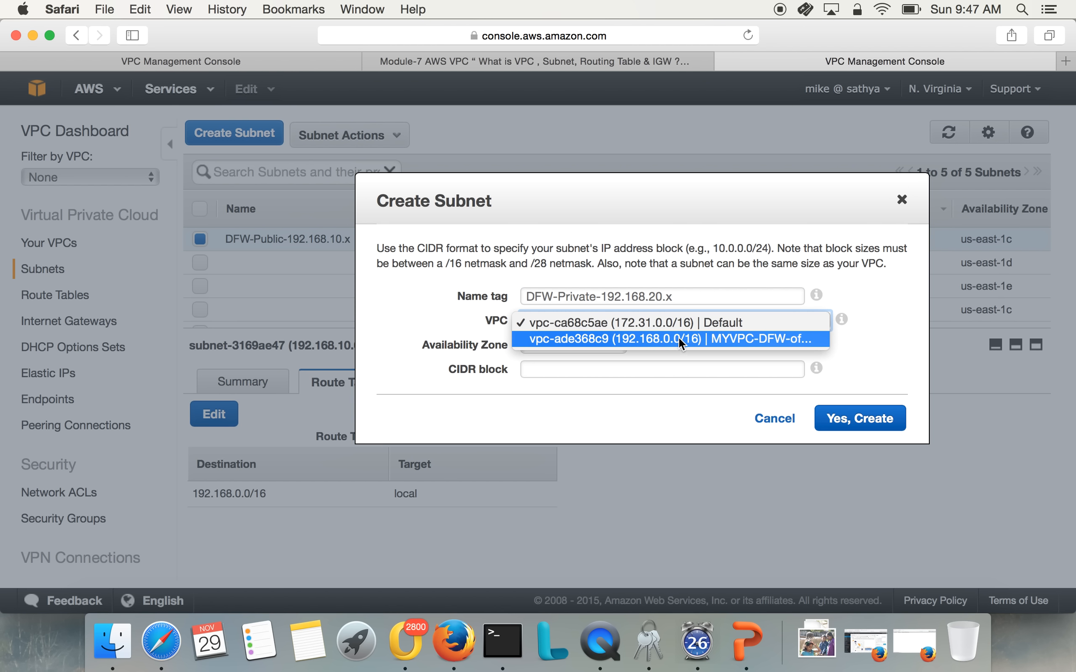
left_click(678, 337)
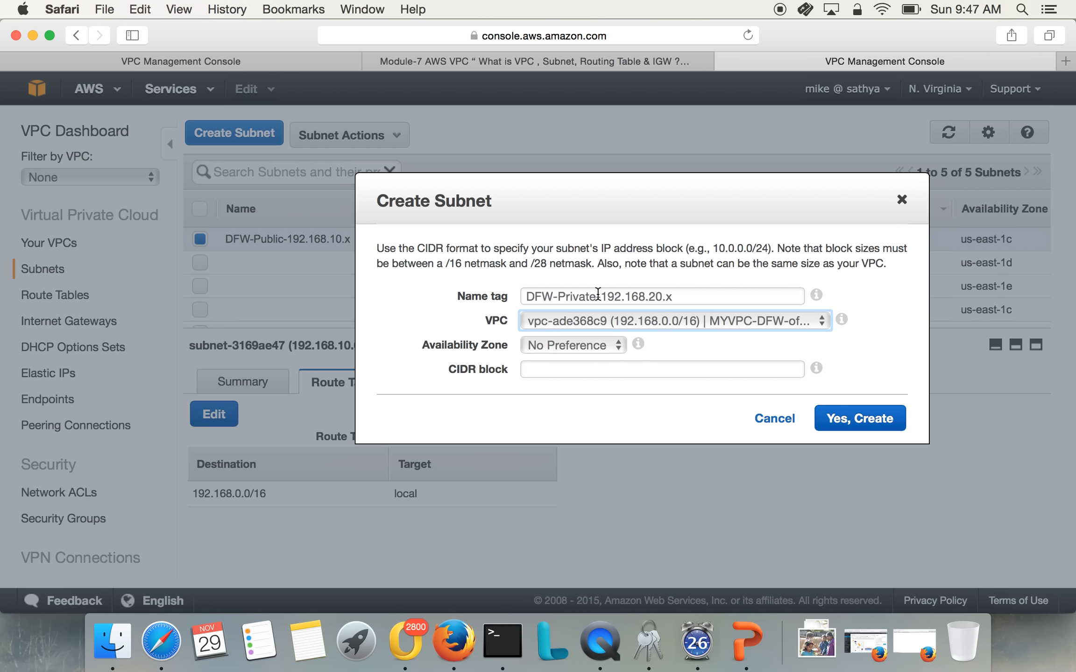
left_click_drag(598, 294, 672, 295)
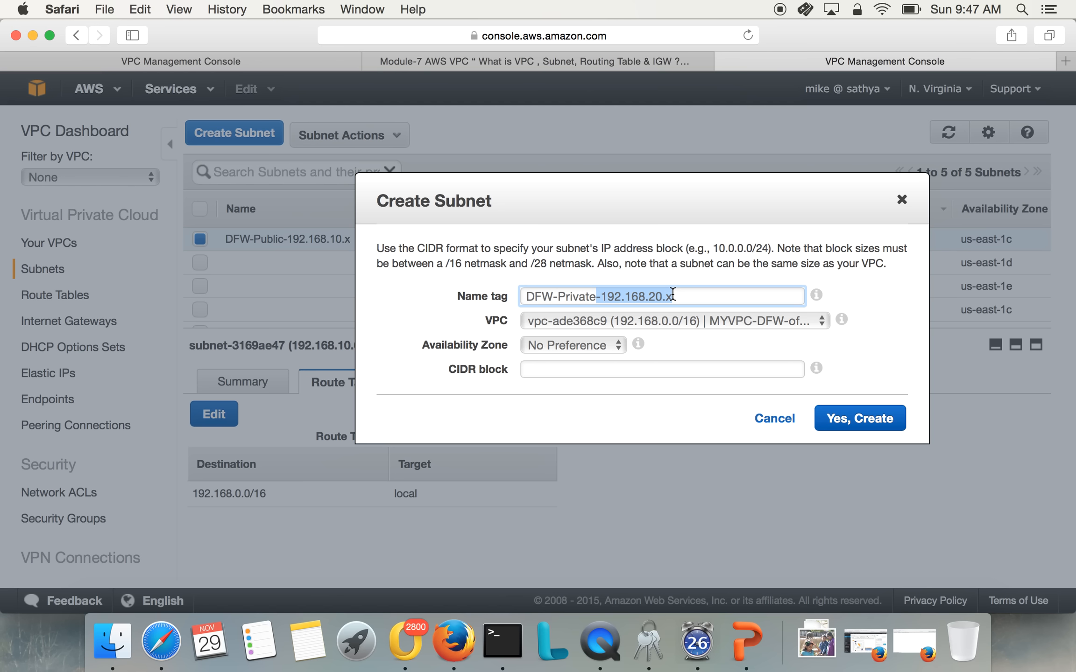
left_click(676, 335)
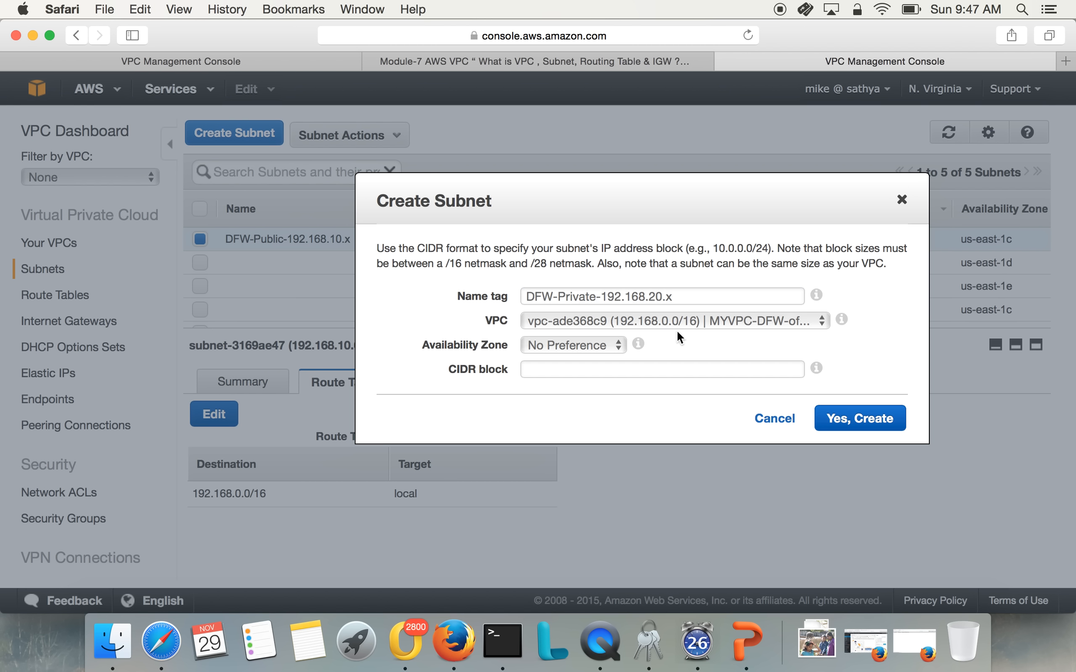
Set the private subnet's CIDR block to 192.168.20.0/24 and create the subnet
left_click(663, 371)
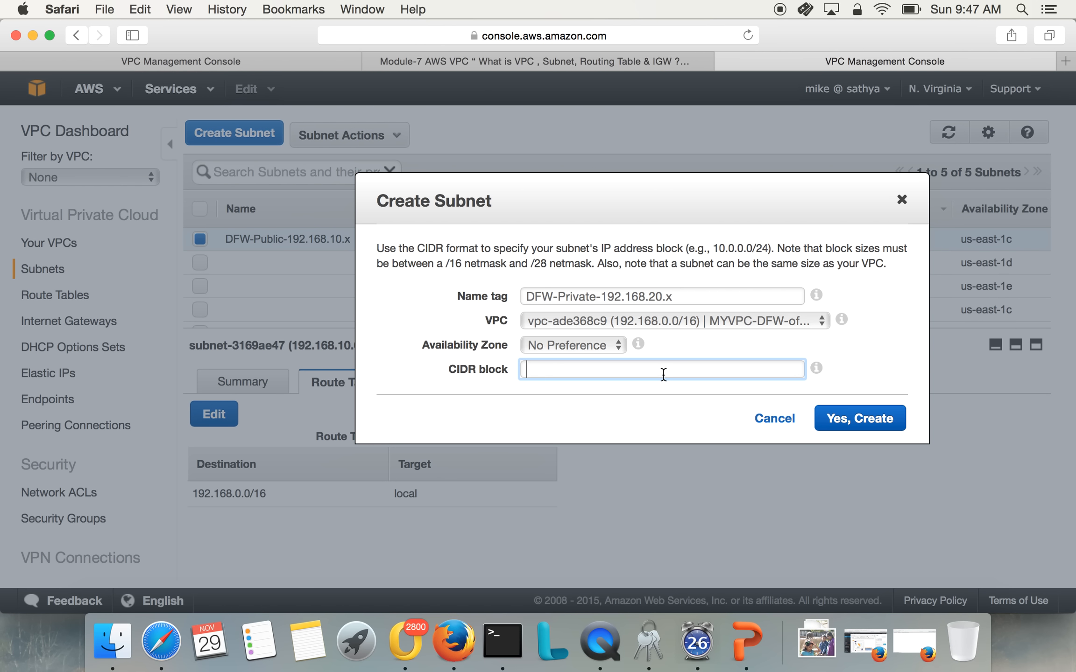
type("192.168.20.0/24")
left_click(856, 429)
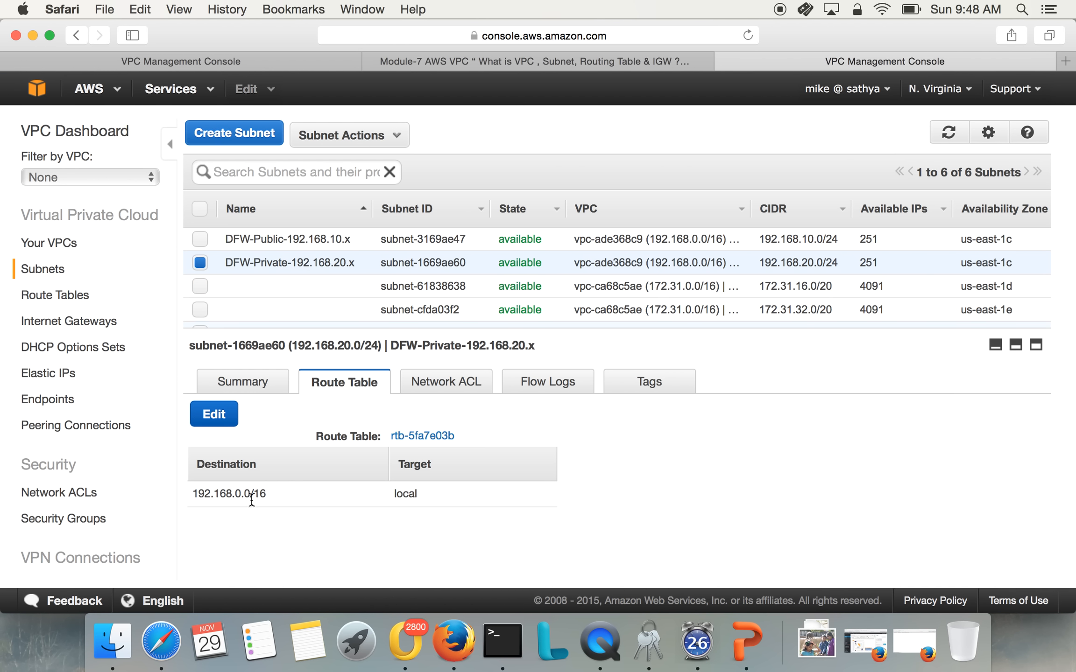
Compare the route tables of the DFW-Public-192.168.10.x and DFW-Private-192.168.20.x subnets
double_click(225, 494)
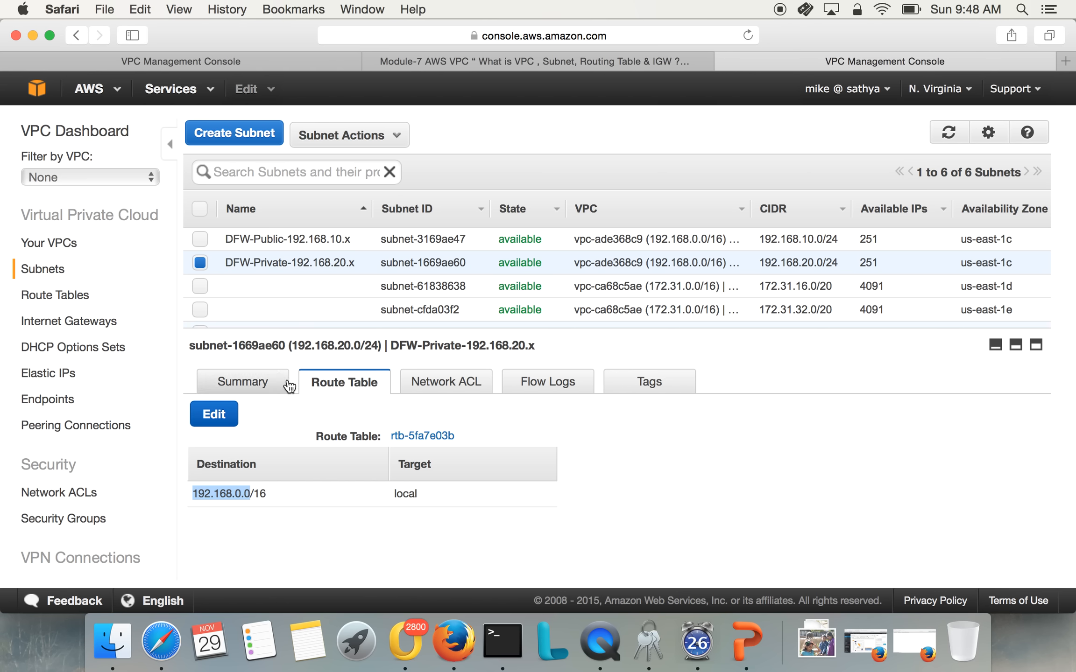
left_click(285, 237)
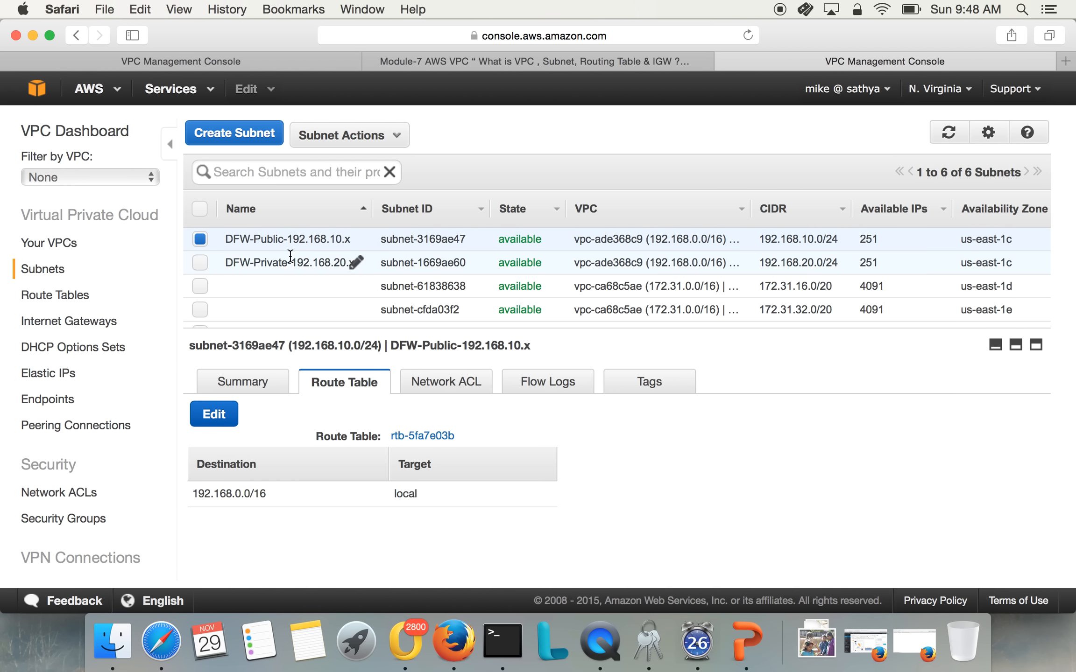
left_click(287, 262)
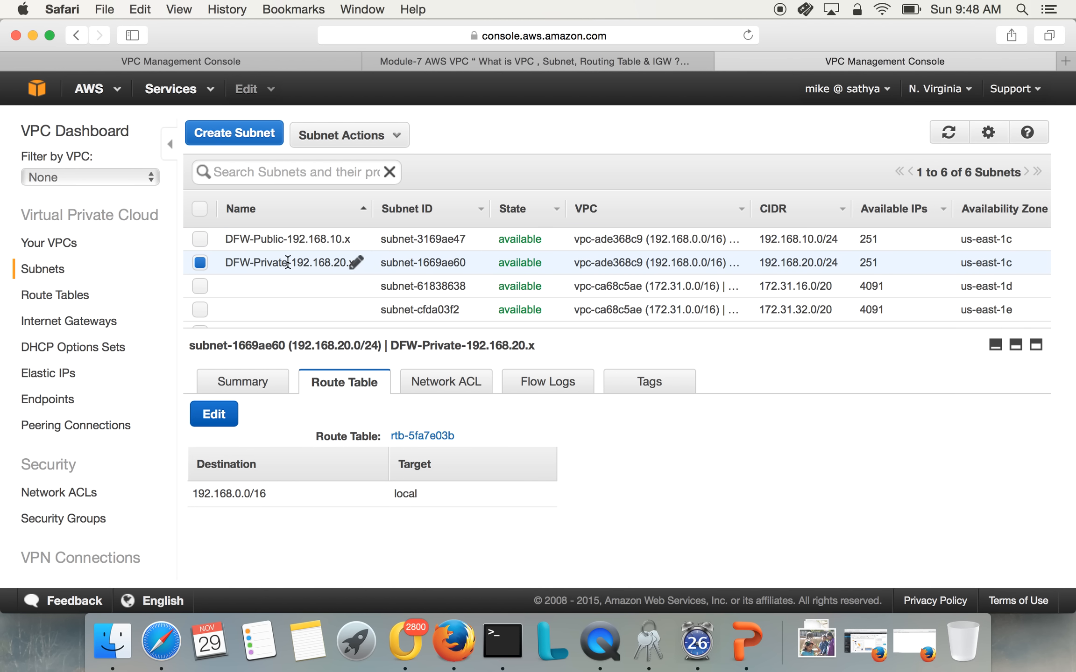
left_click(279, 245)
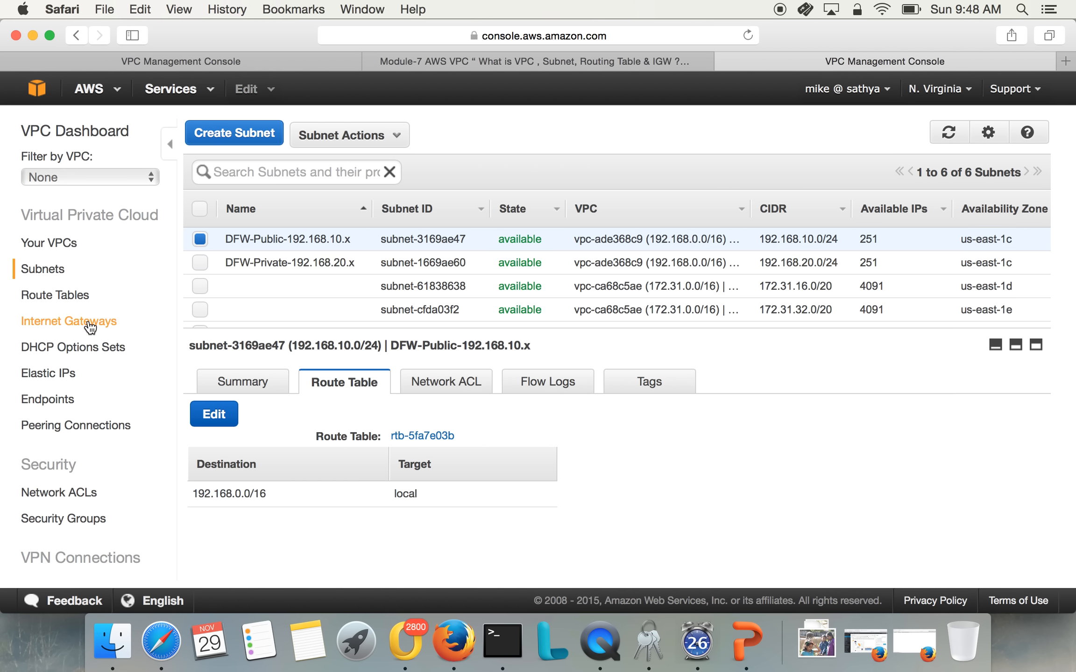
Create an Internet gateway with the name tag DFW-Public-IGW
left_click(116, 322)
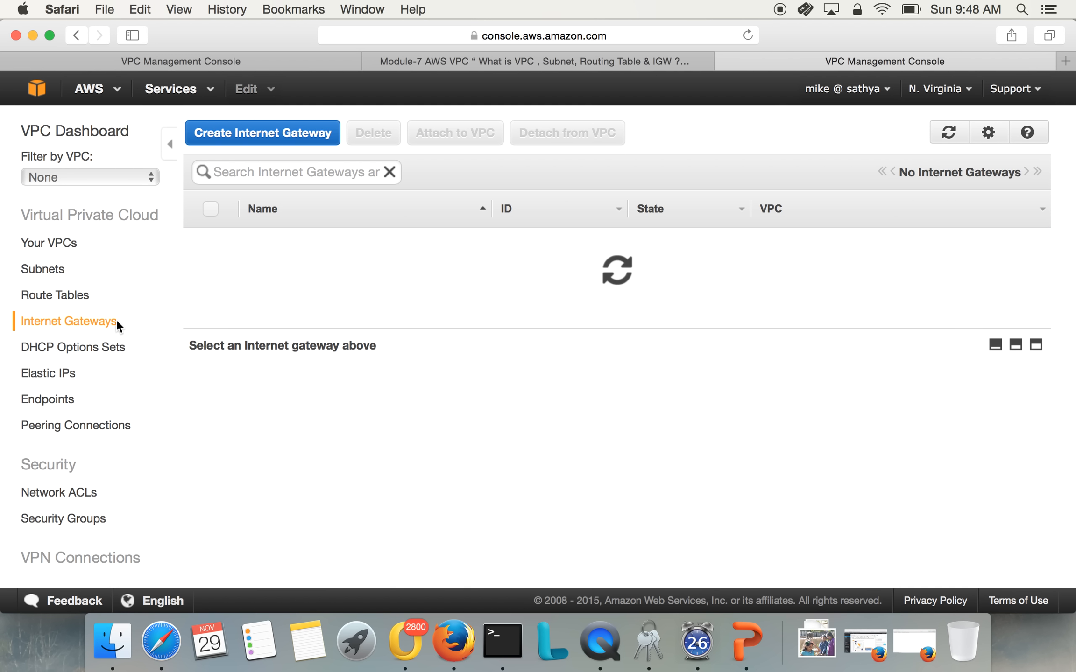
left_click(291, 148)
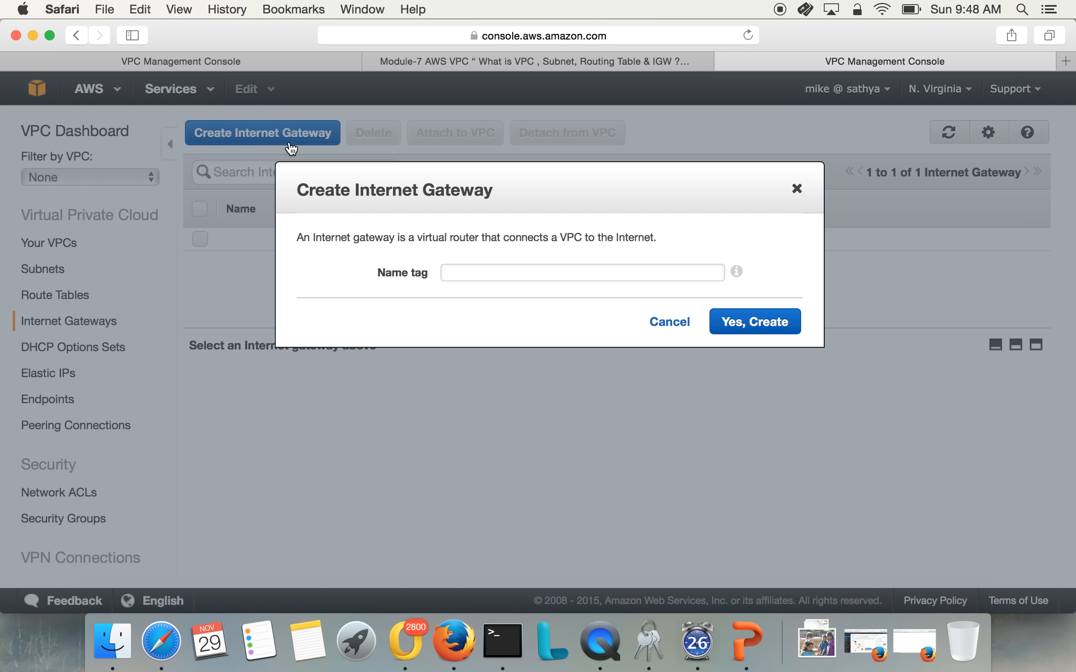
left_click(470, 276)
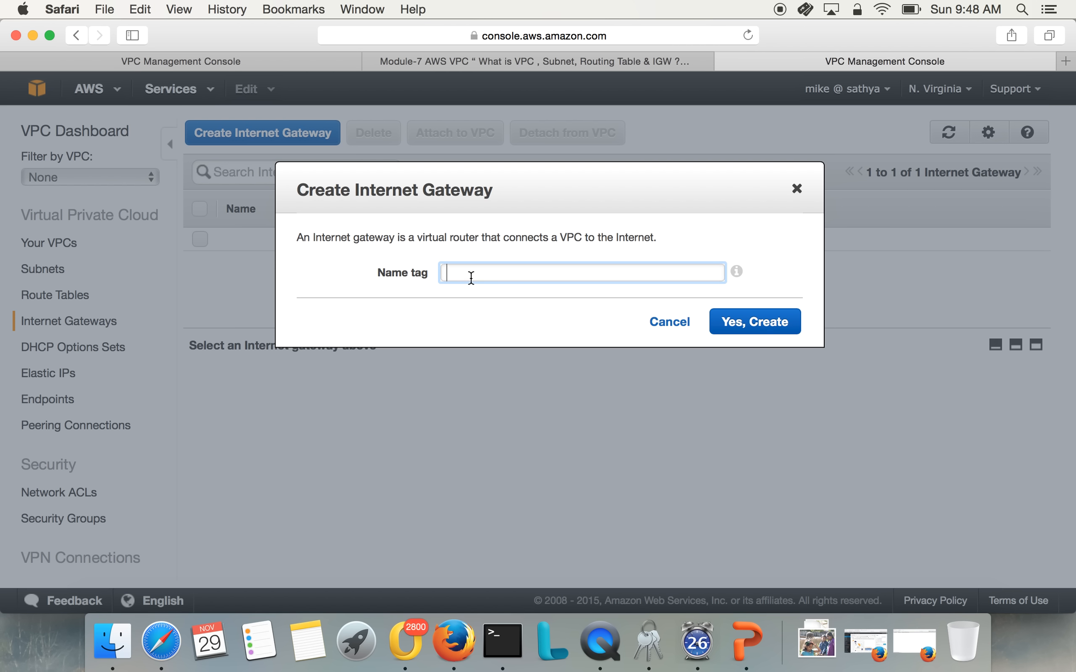
type("DFW-Public-GW")
key("Left")
key("Left")
type("I")
left_click(796, 327)
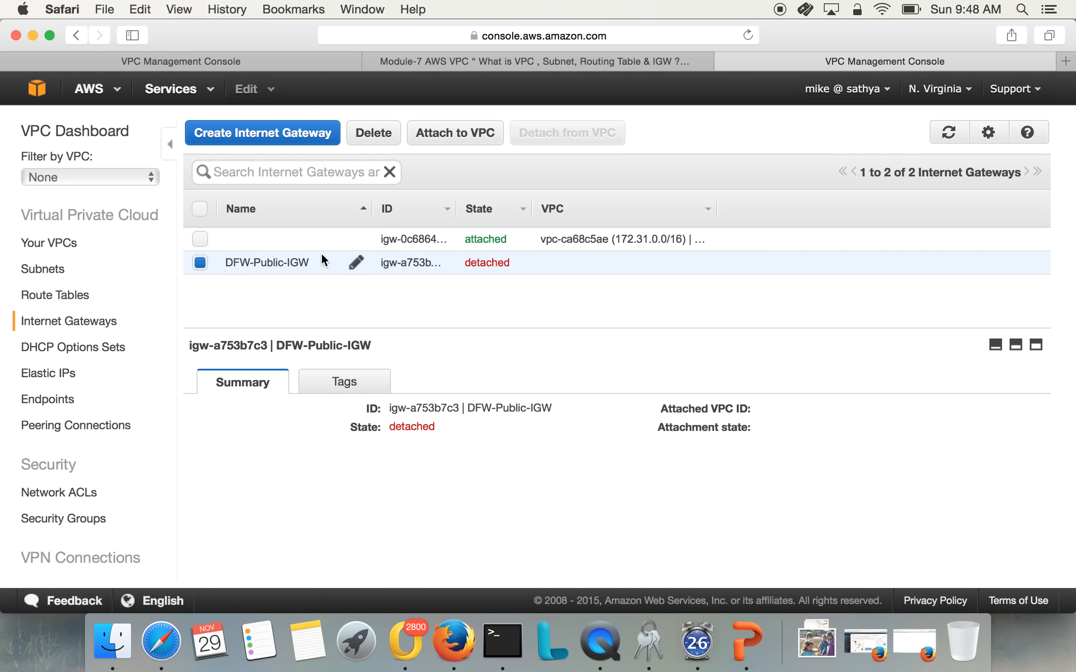
Attach the DFW-Public-IGW Internet gateway to the MYVPC-DFW-office VPC
left_click(435, 135)
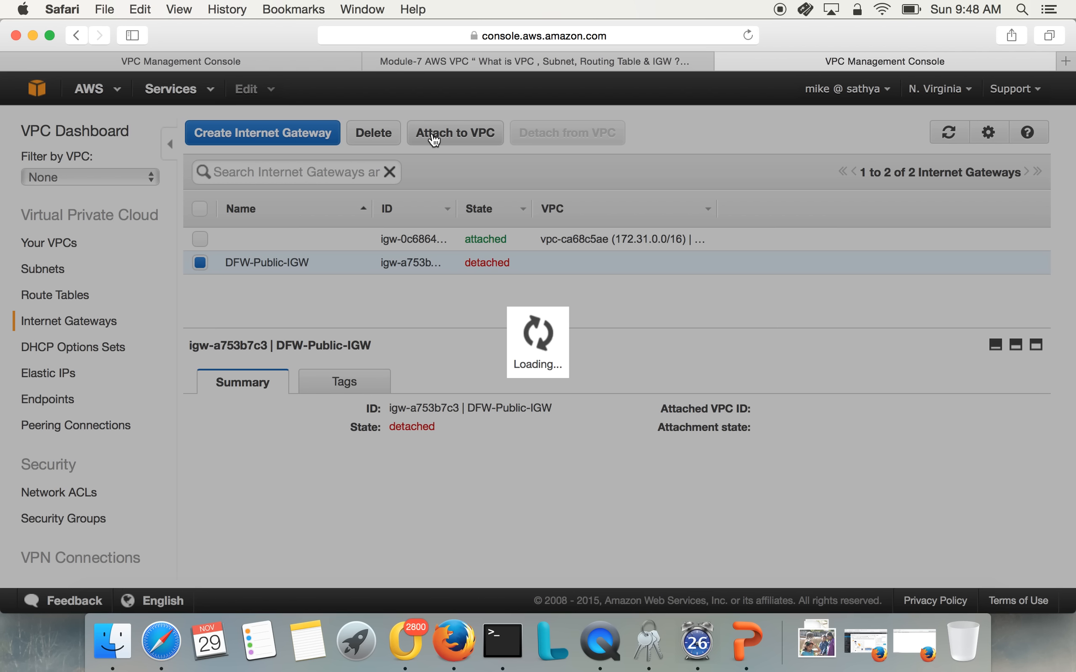
left_click(529, 288)
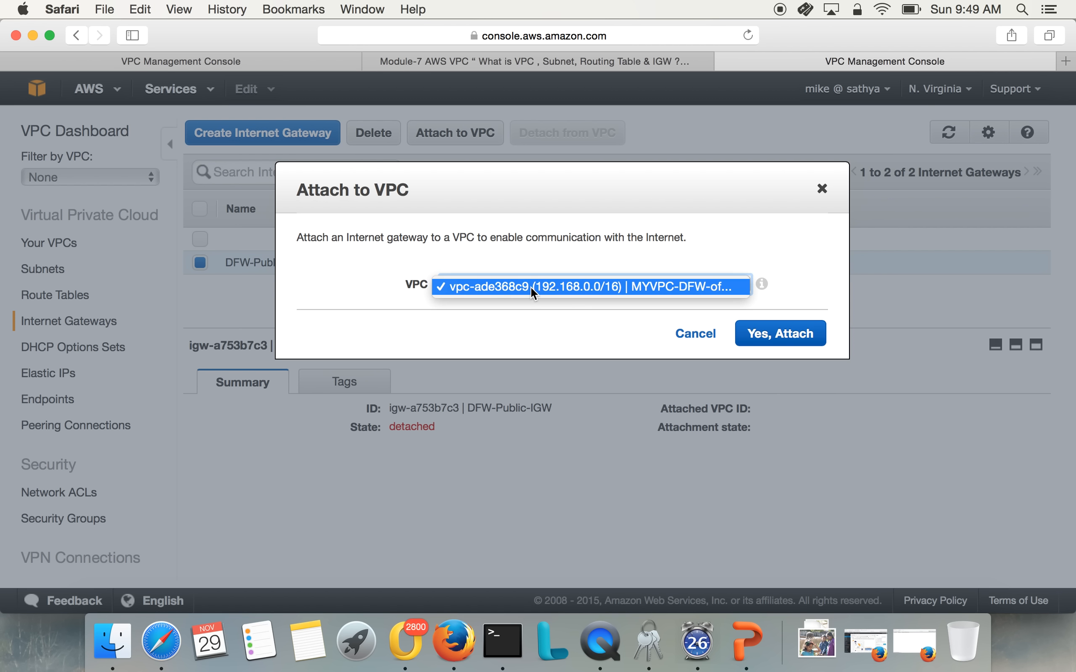
left_click(683, 296)
left_click(793, 340)
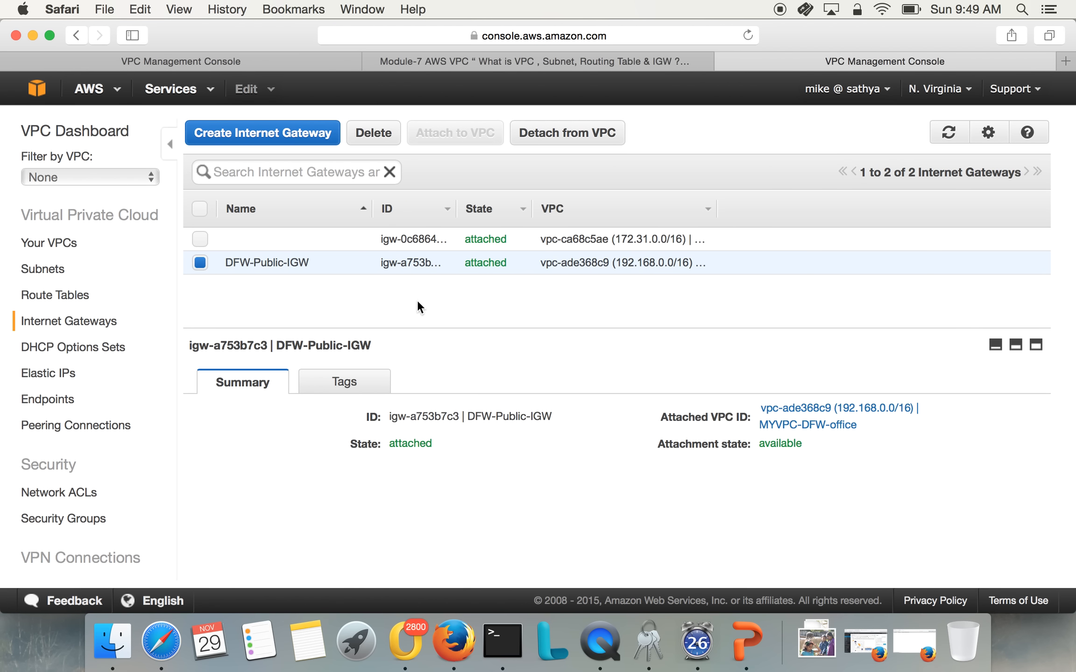
Open the routes of the route table used by the DFW-Public-192.168.10.x subnet
left_click(31, 264)
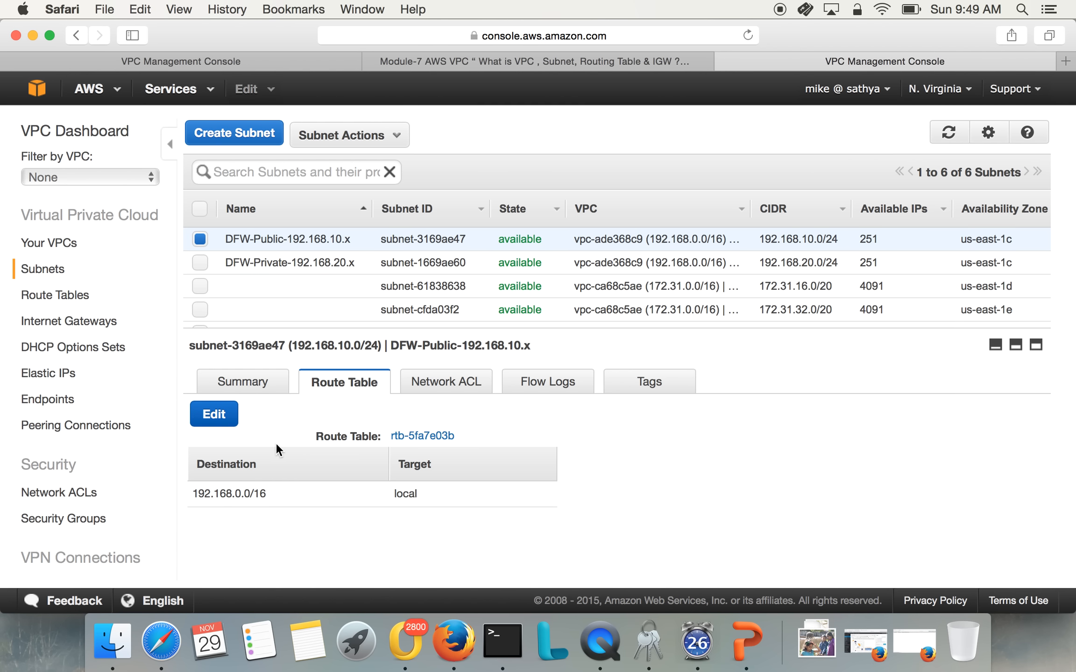
left_click(272, 242)
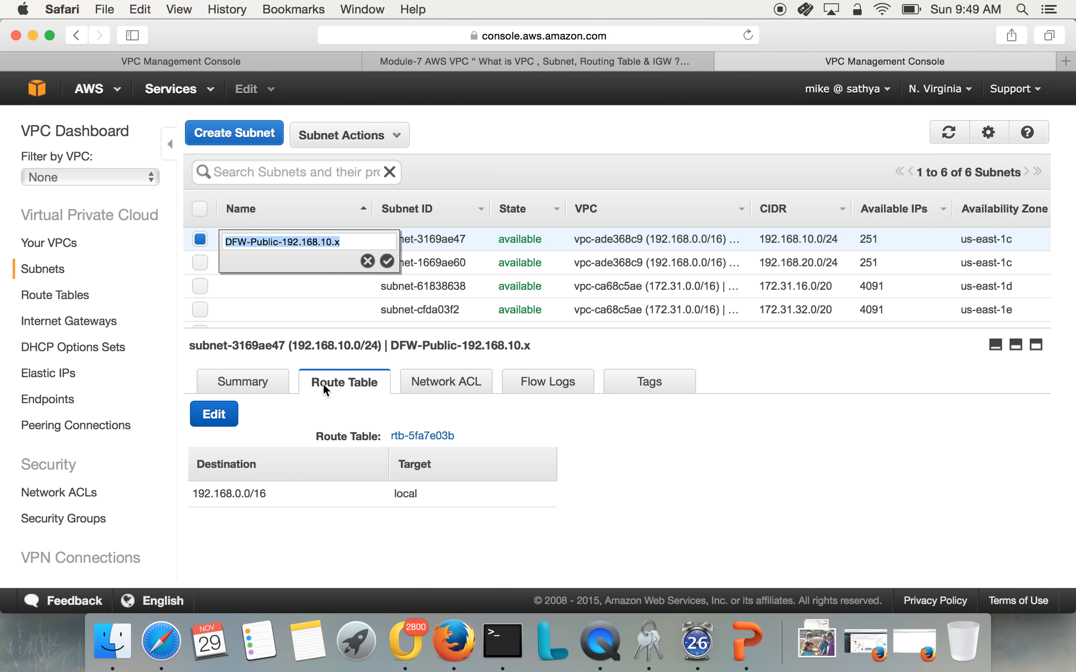
left_click(218, 421)
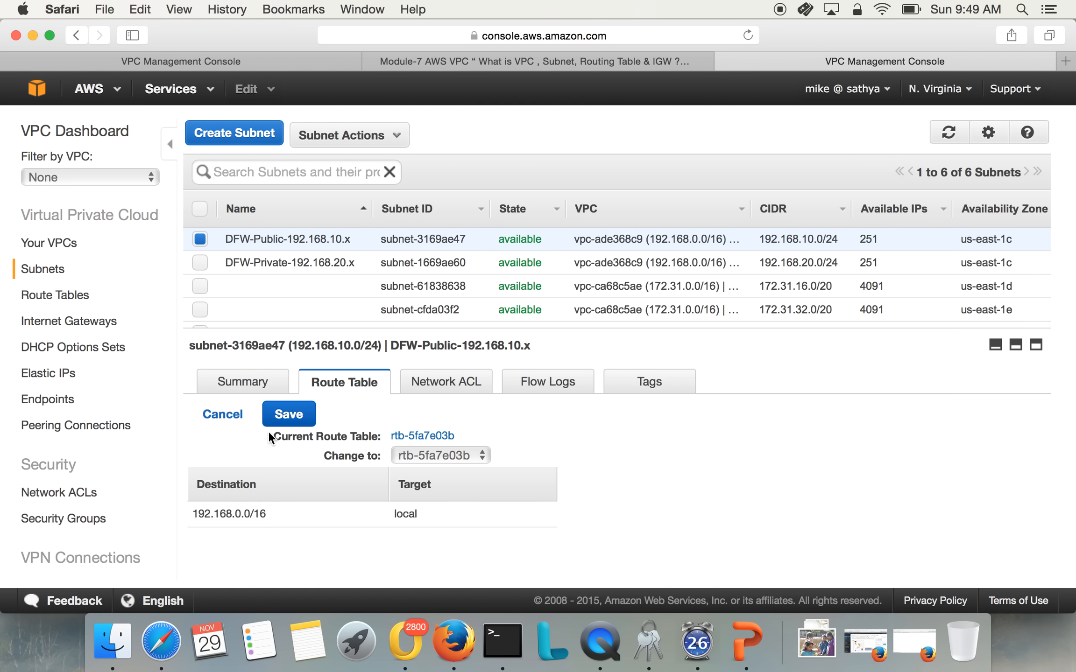
left_click(222, 414)
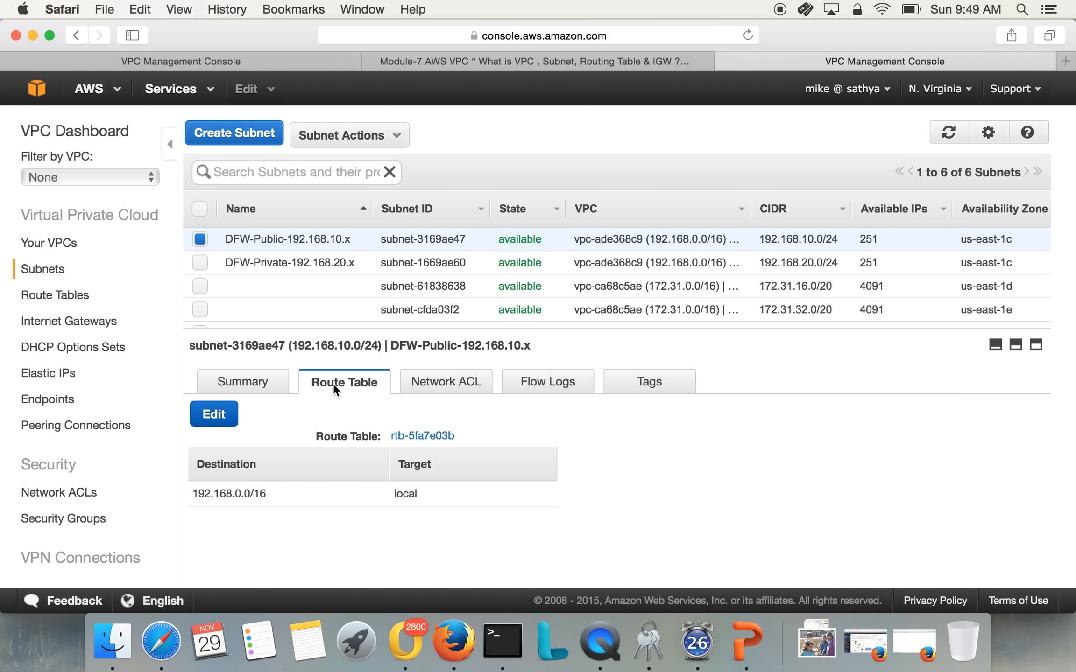
left_click(414, 439)
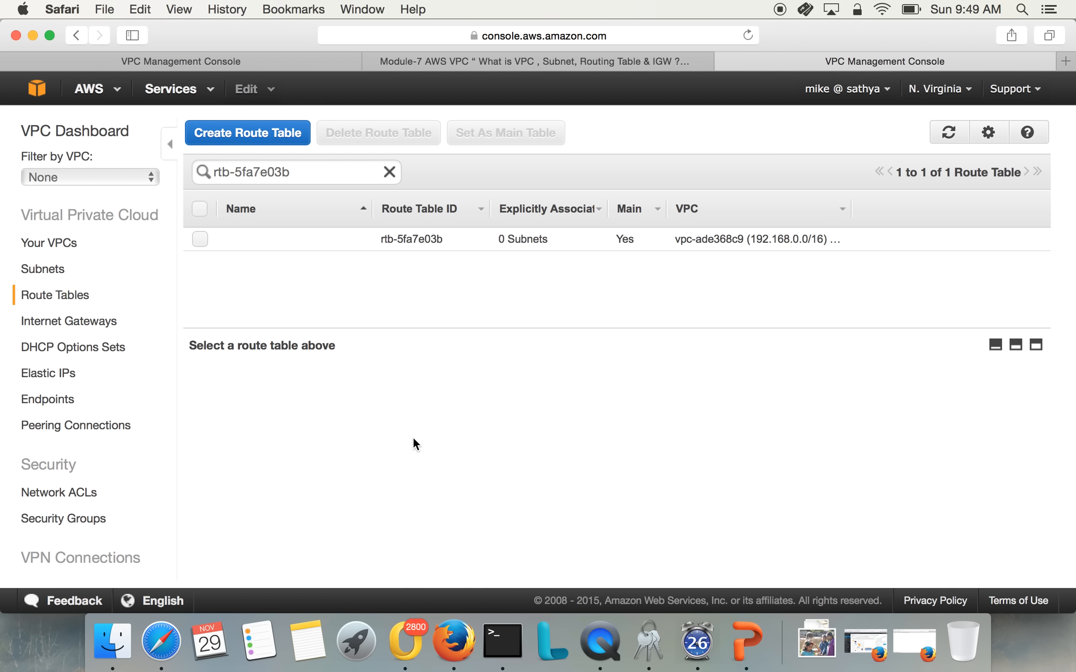
left_click(200, 239)
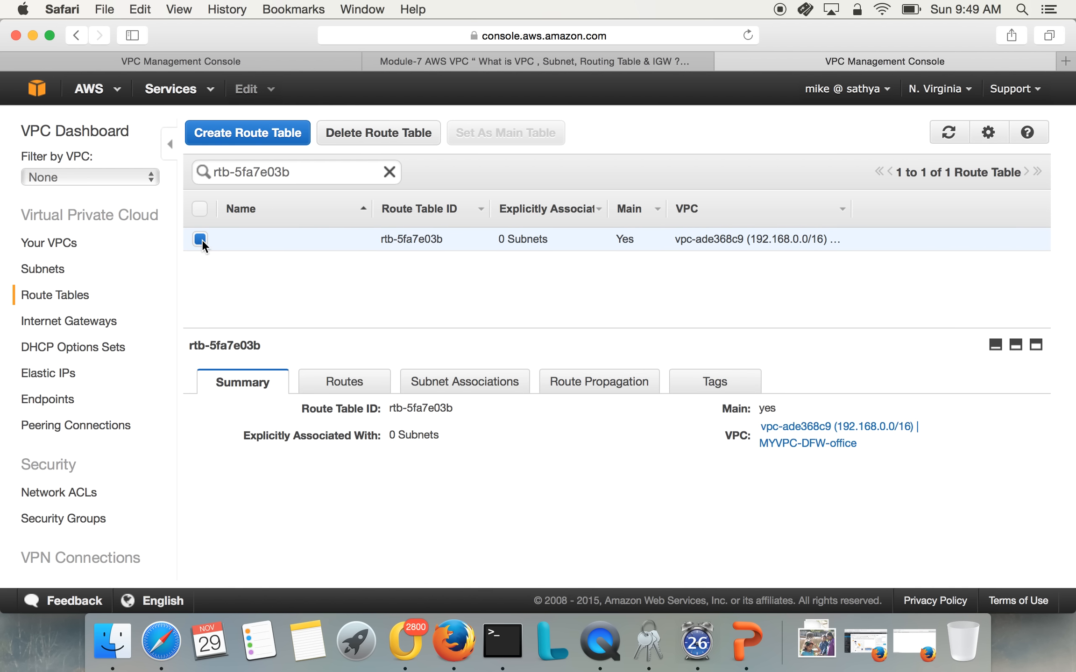
left_click(343, 383)
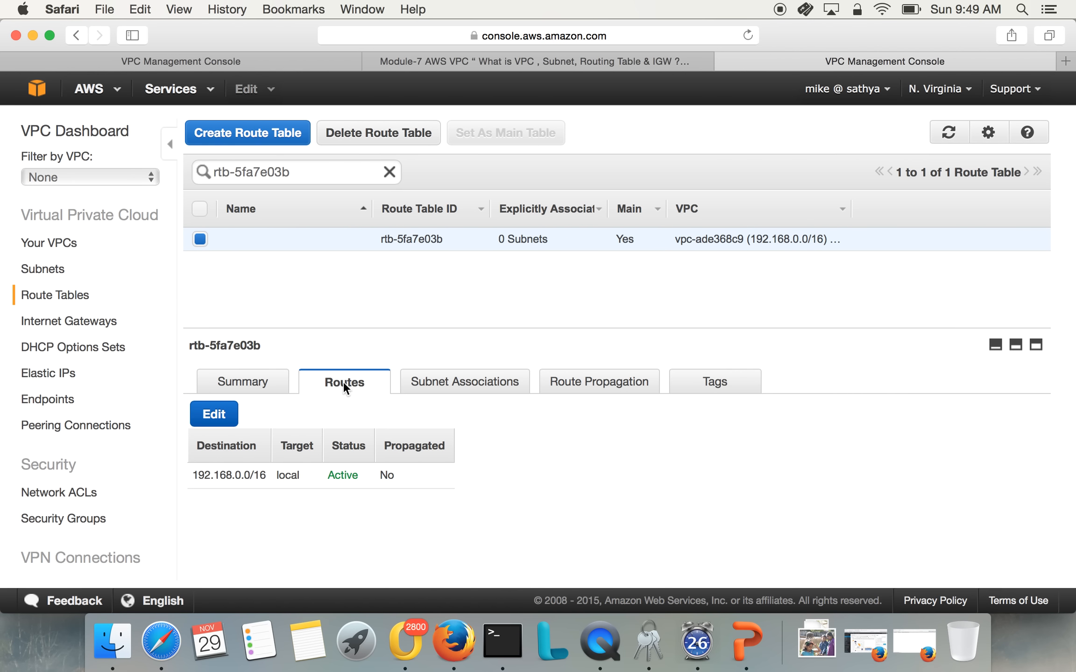
Add a route for destination 0.0.0.0/0 targeting the DFW-Public-IGW Internet gateway and save the route table
left_click(214, 415)
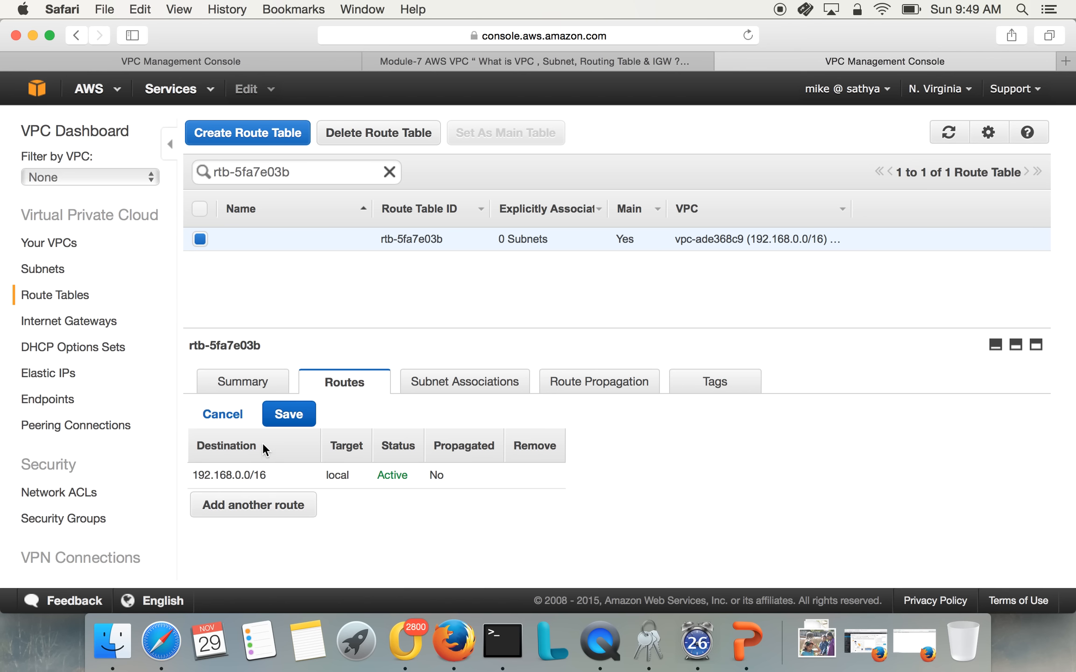
left_click(252, 507)
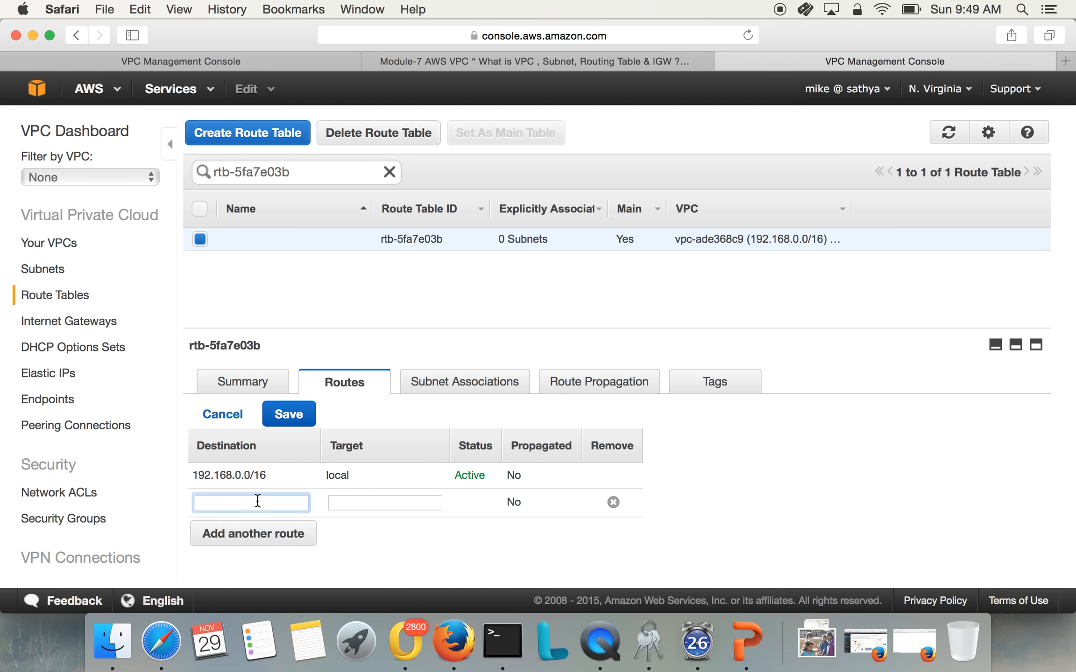
type("0.0.0.0/0")
key("Tab")
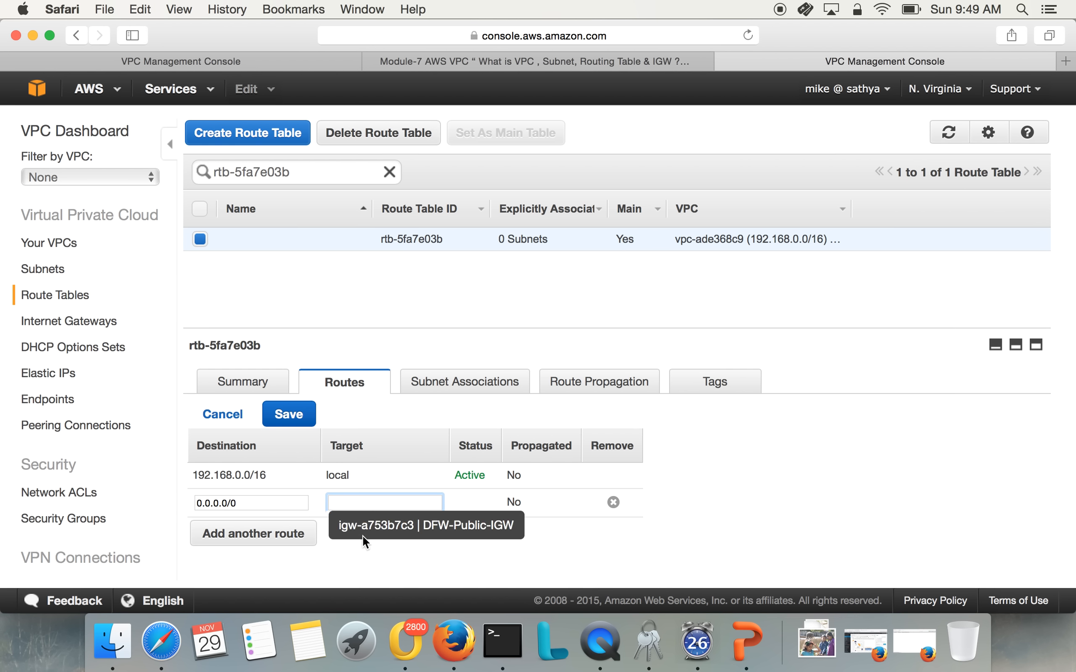
left_click(393, 532)
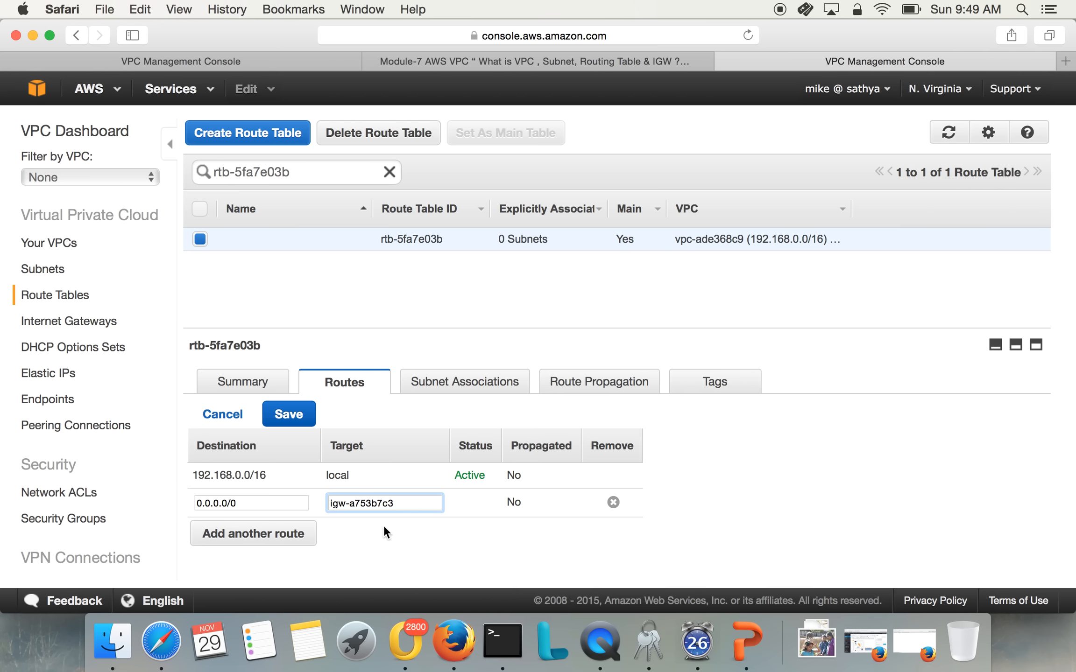
double_click(370, 506)
left_click_drag(400, 507, 254, 508)
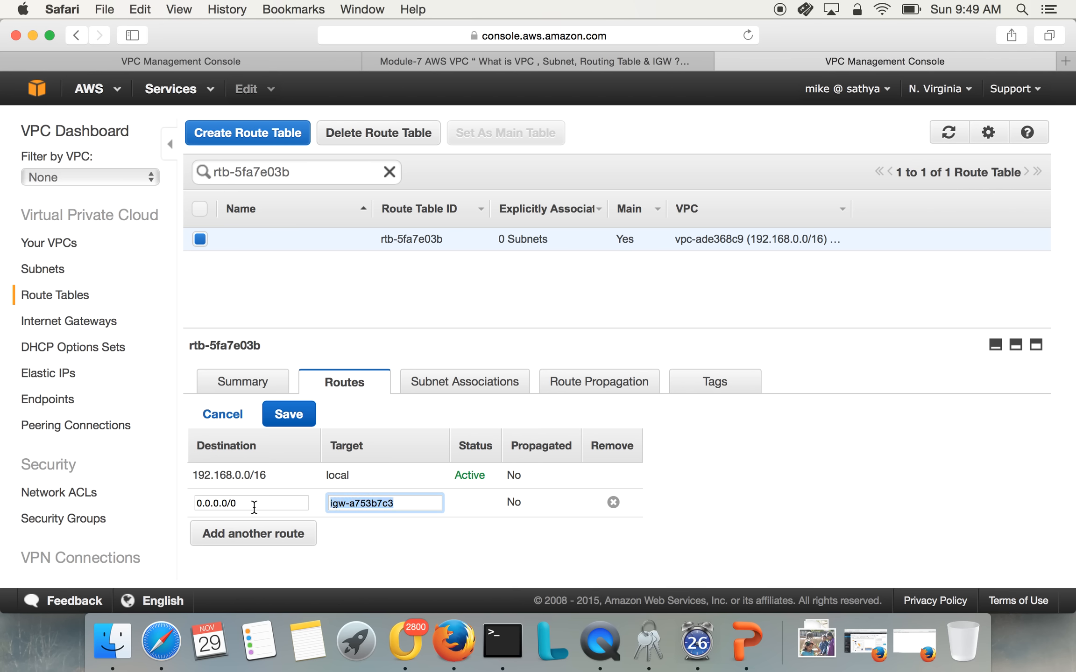
key("BackSpace")
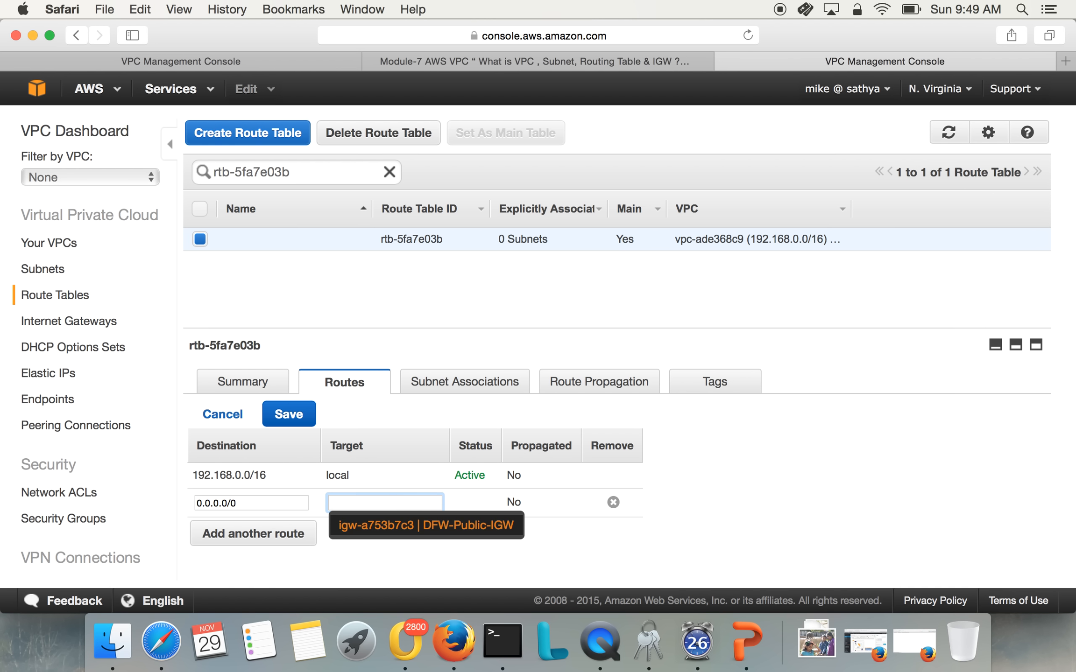
left_click(422, 525)
left_click(284, 414)
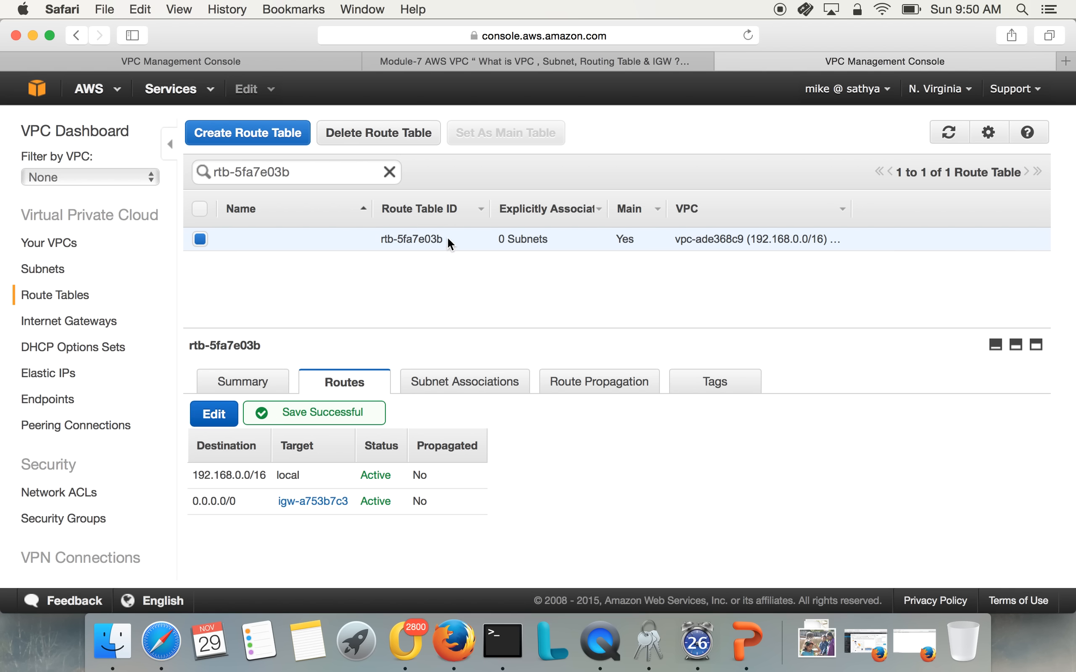
Check the route tables of the DFW-Public-192.168.10.x and DFW-Private-192.168.20.x subnets for the 0.0.0.0/0 route
left_click_drag(444, 239, 425, 239)
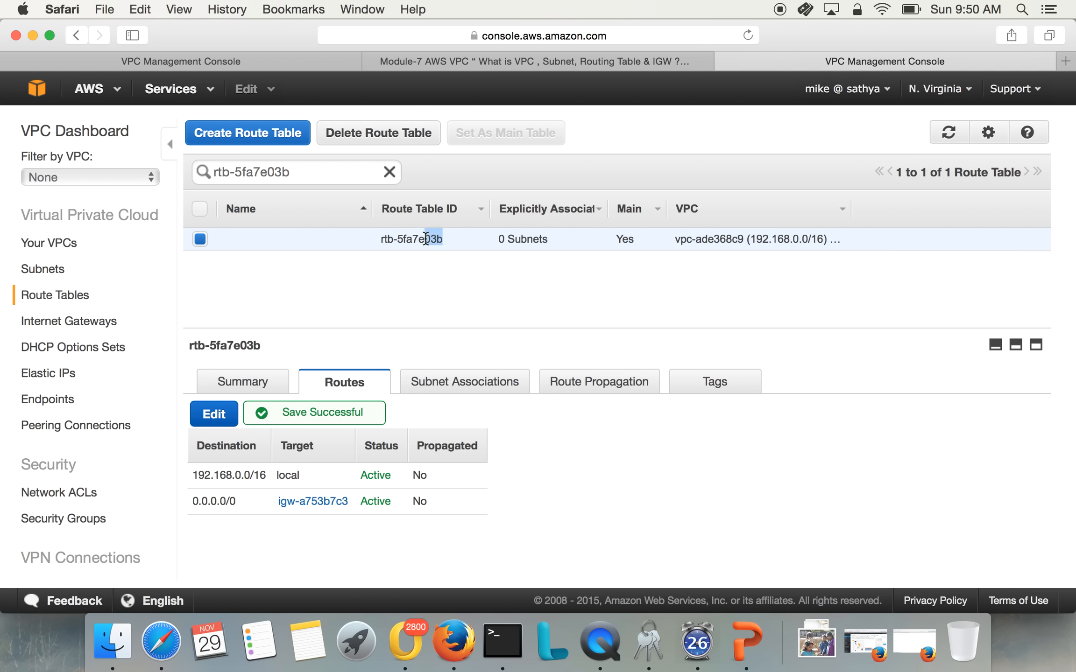
left_click(47, 269)
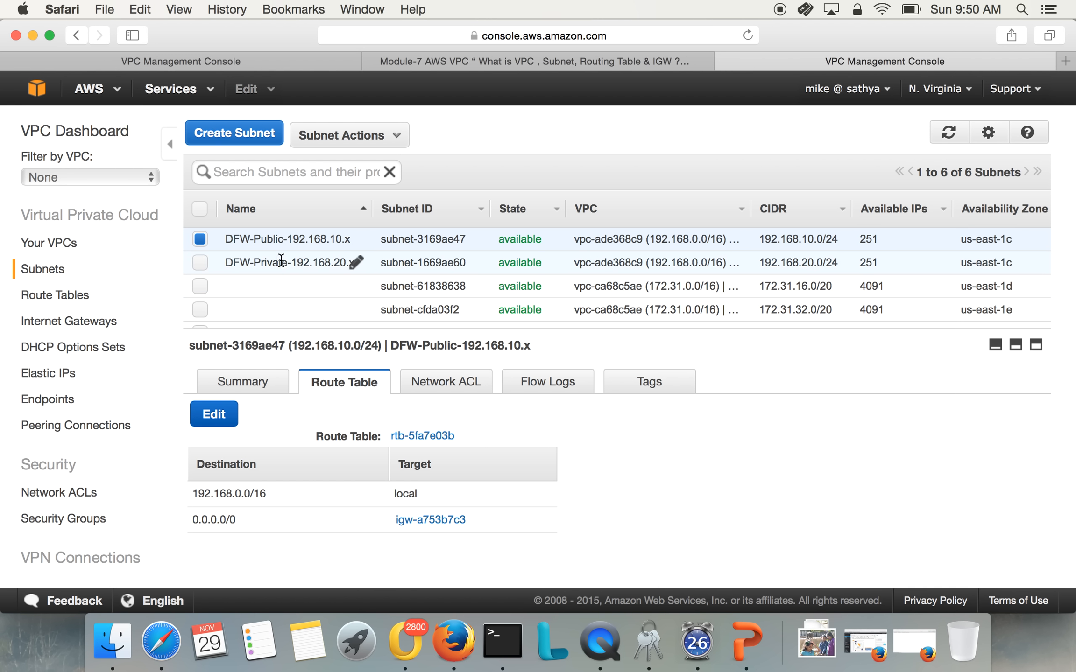
left_click(283, 261)
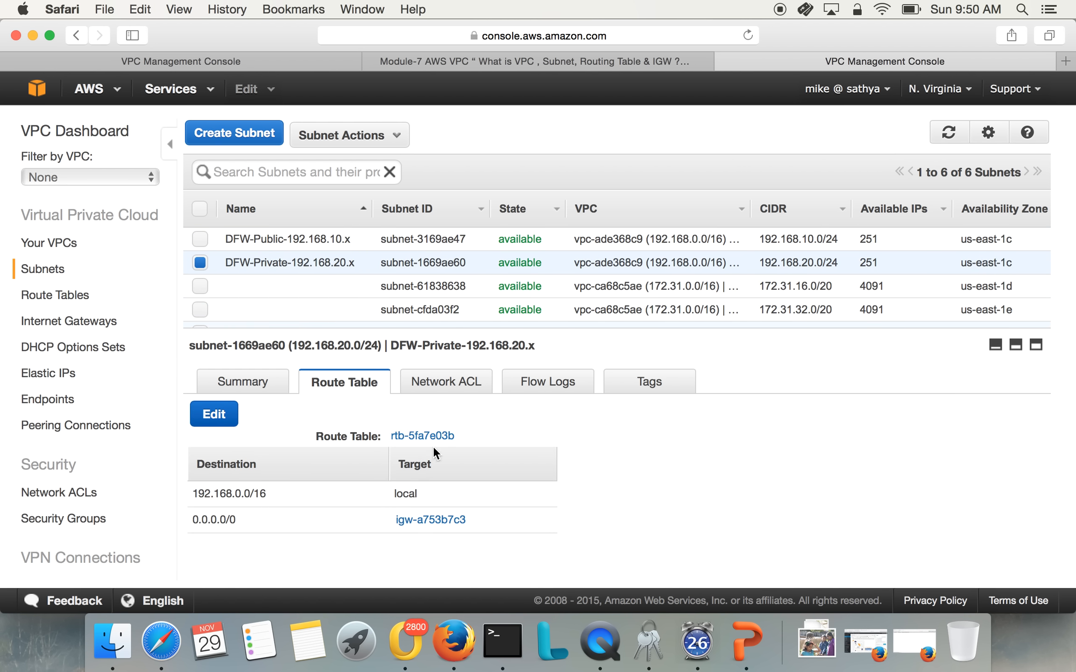
left_click(288, 239)
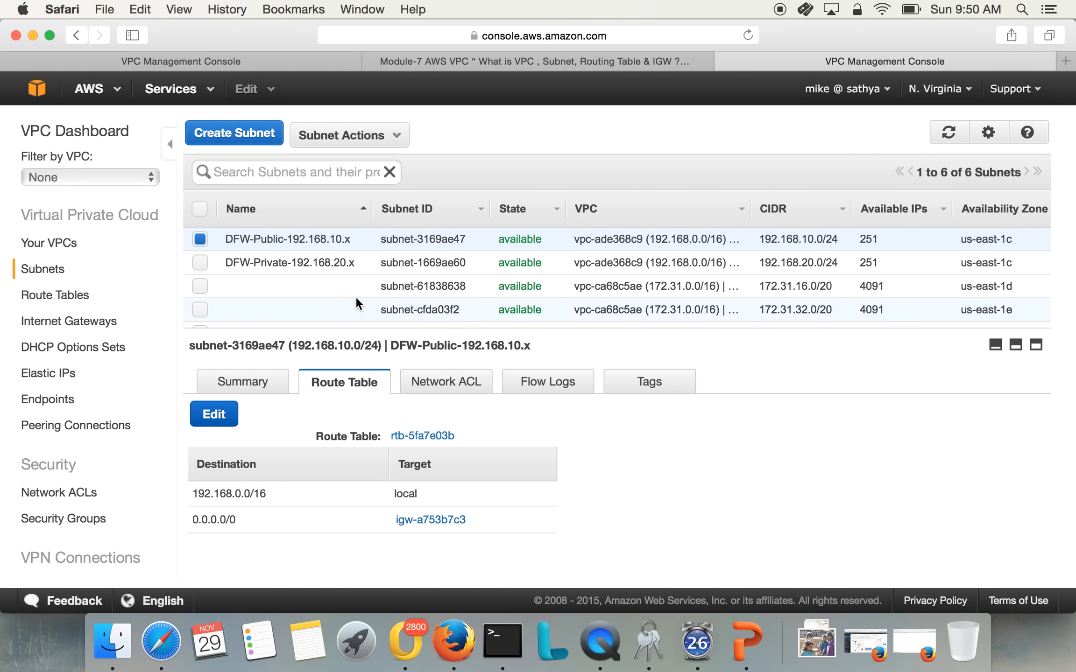
left_click(356, 238)
left_click(212, 261)
left_click(243, 262)
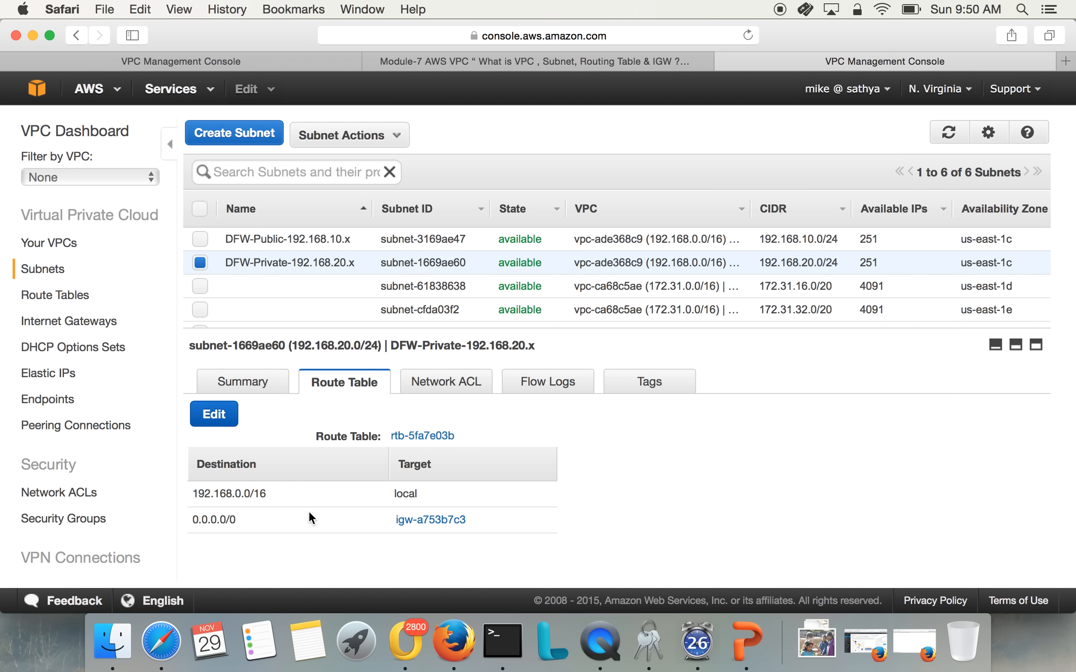
Check which route tables the DFW-Private-192.168.20.x subnet can be changed to, and close the edit keeping the same table
left_click(210, 413)
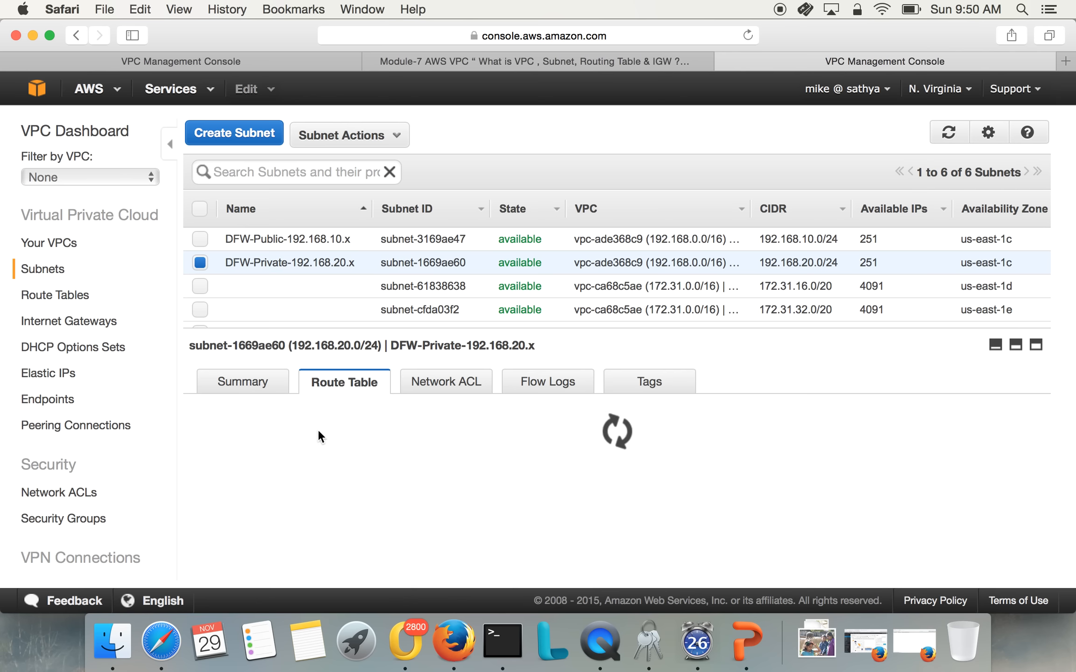
left_click(407, 449)
left_click(412, 452)
left_click(434, 457)
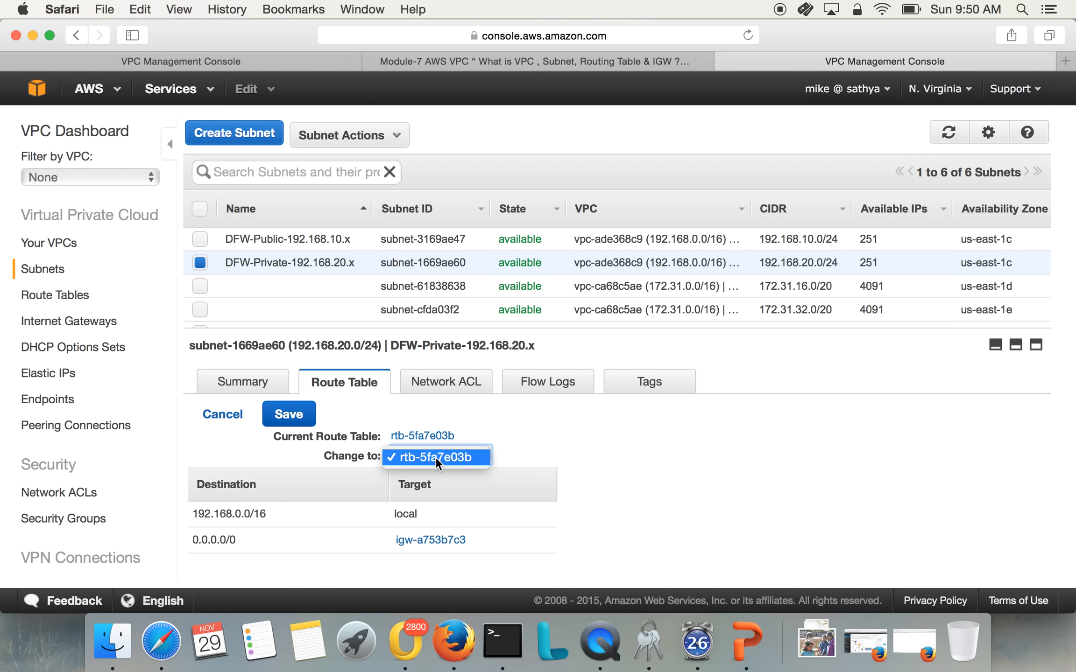
left_click(577, 456)
left_click(295, 416)
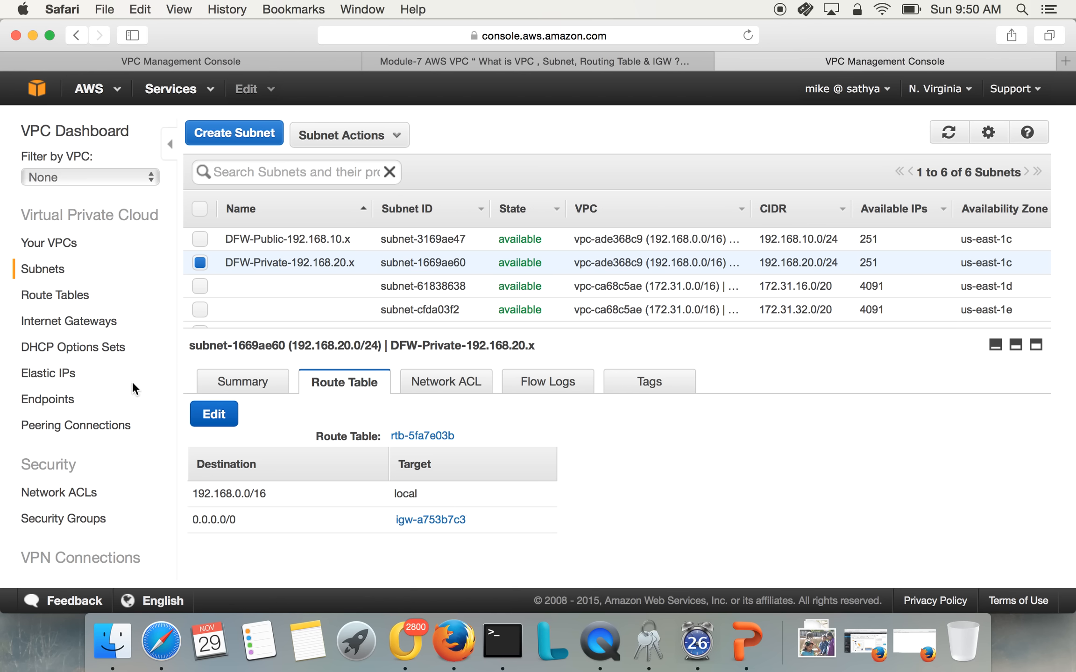
Start a new route table with the name tag Pvt-Routing-Table in the MYVPC-DFW-office VPC
left_click(64, 295)
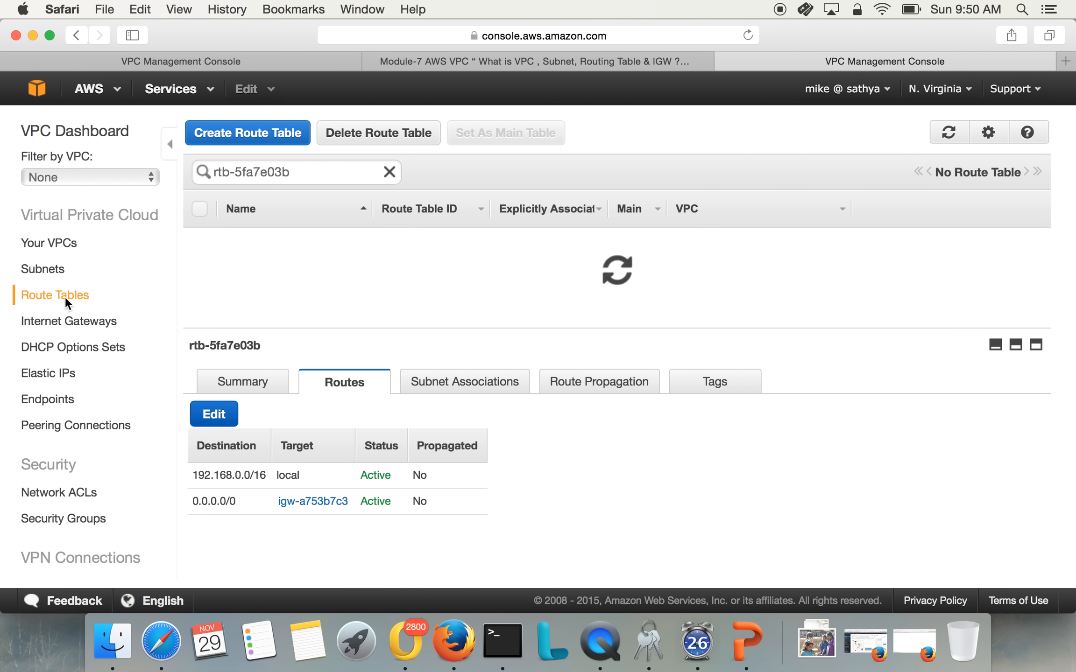
left_click(276, 139)
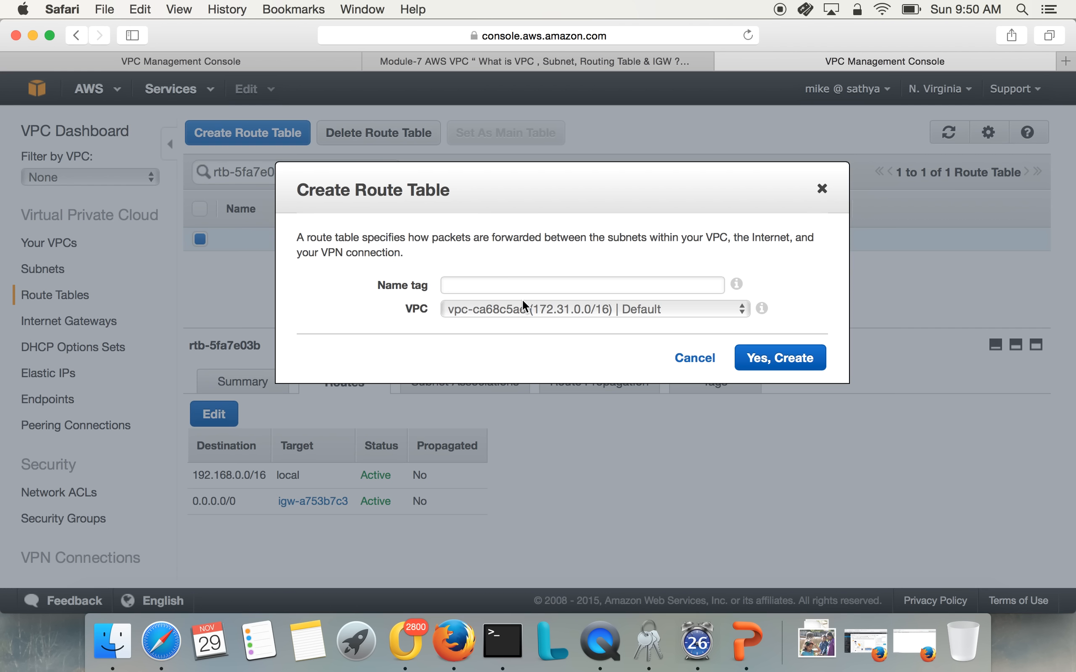
left_click(525, 287)
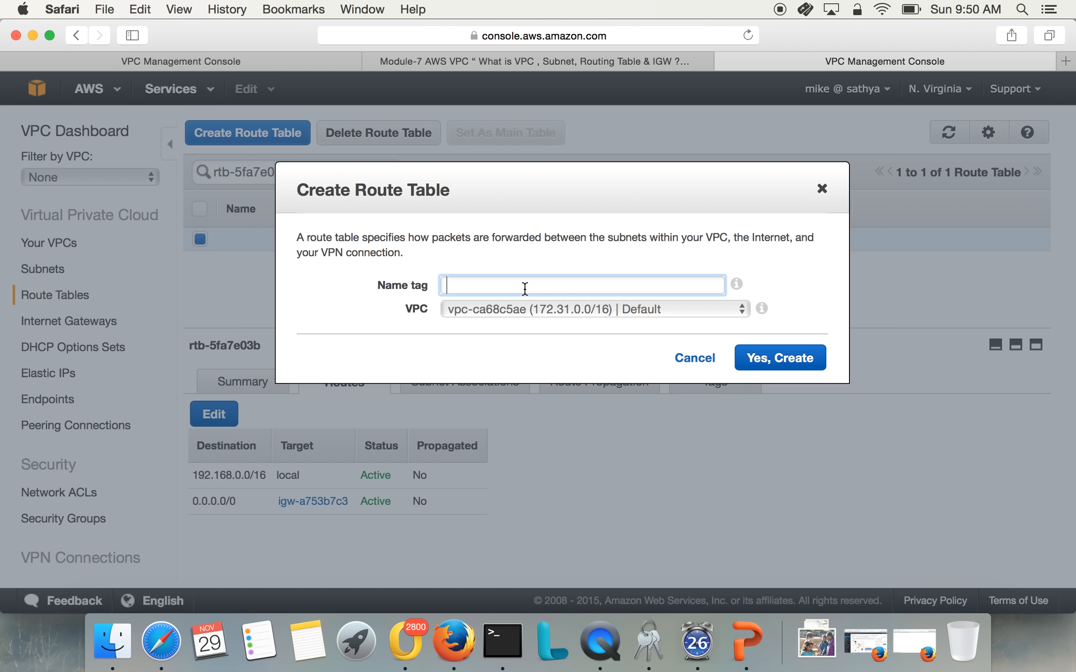
type("Pvt")
type(".")
type("-Routing-")
type("Table")
left_click(622, 311)
left_click(615, 328)
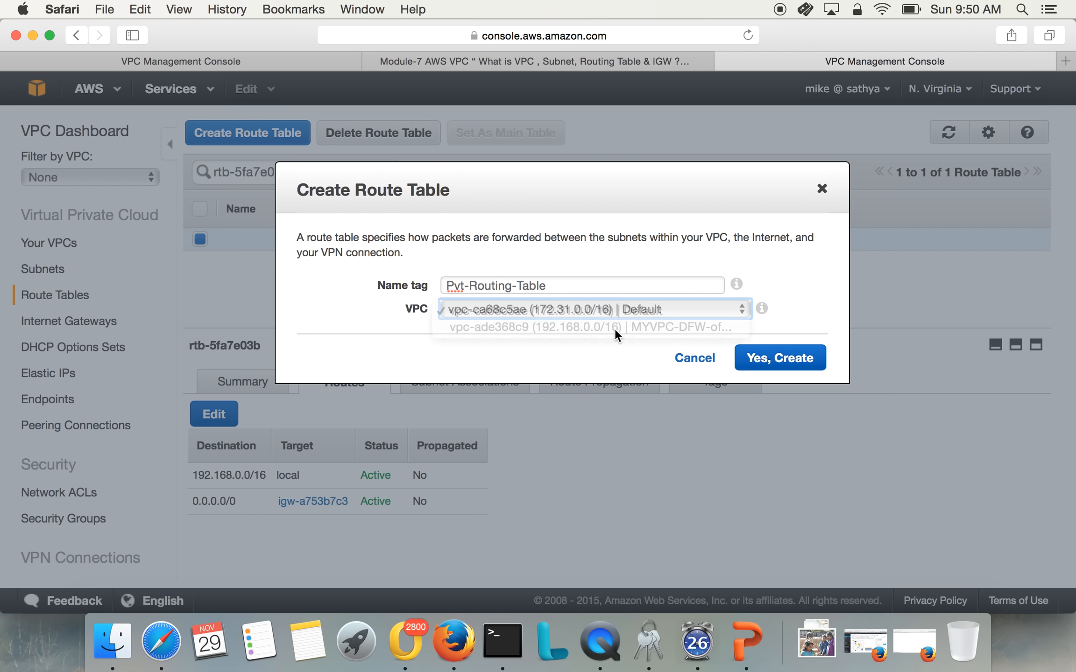
Append -192.168.20.x to the new route table's name tag and create the table
left_click(599, 286)
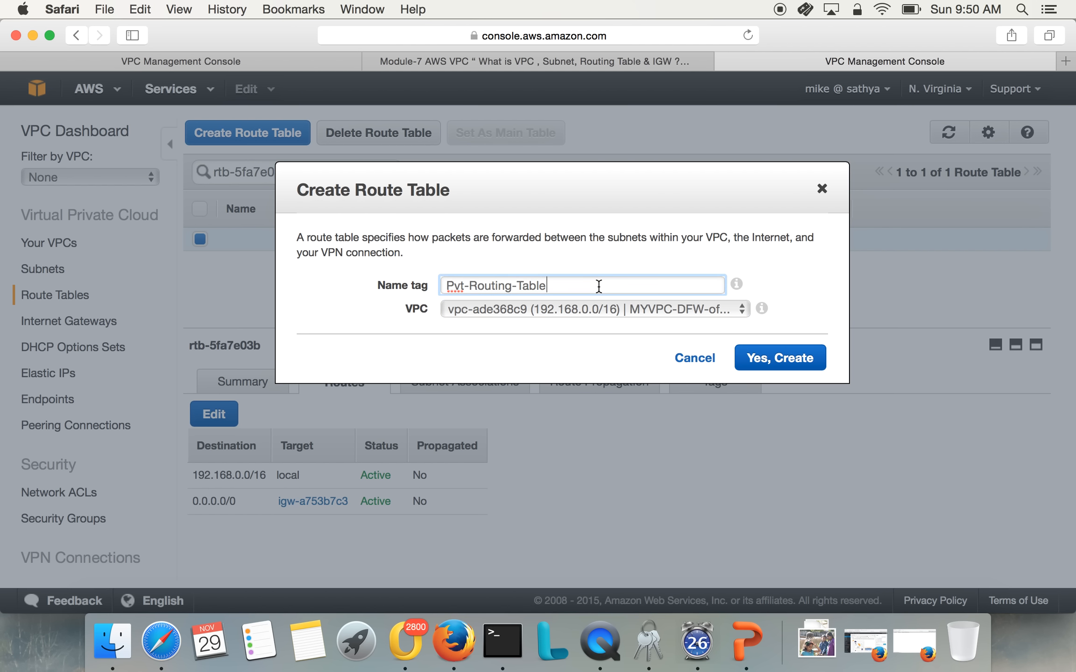
type("-192.168.20.0")
key("BackSpace")
type("x")
left_click(794, 358)
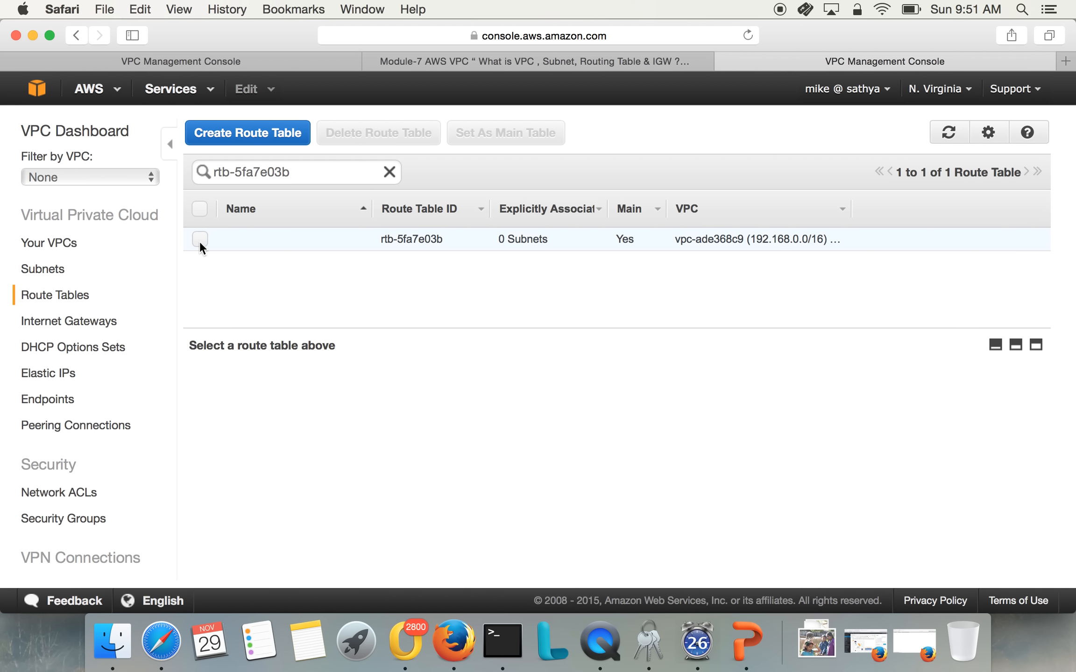
Clear the search filter to list all route tables and view the routes of the 172.31.0.0/16 VPC's table
left_click(48, 268)
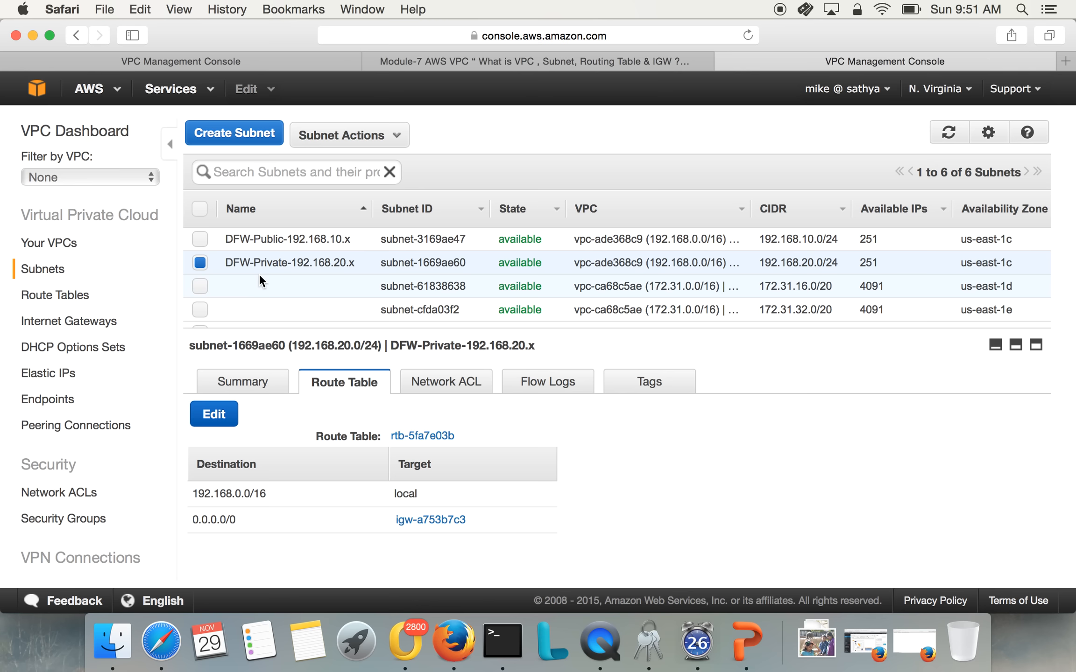
left_click(42, 296)
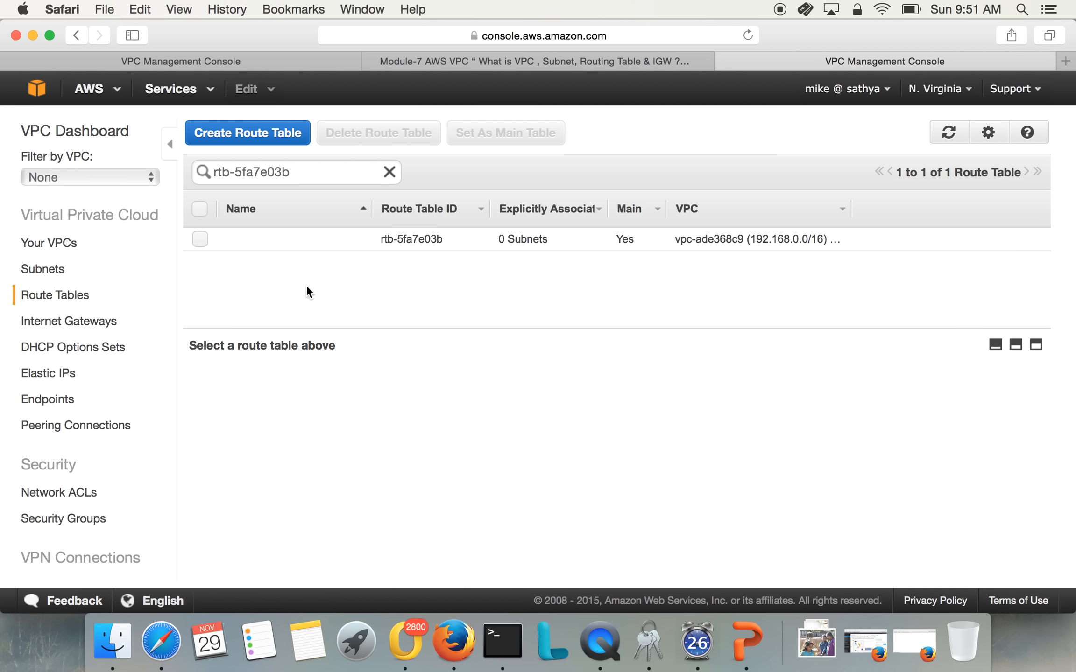
left_click(387, 173)
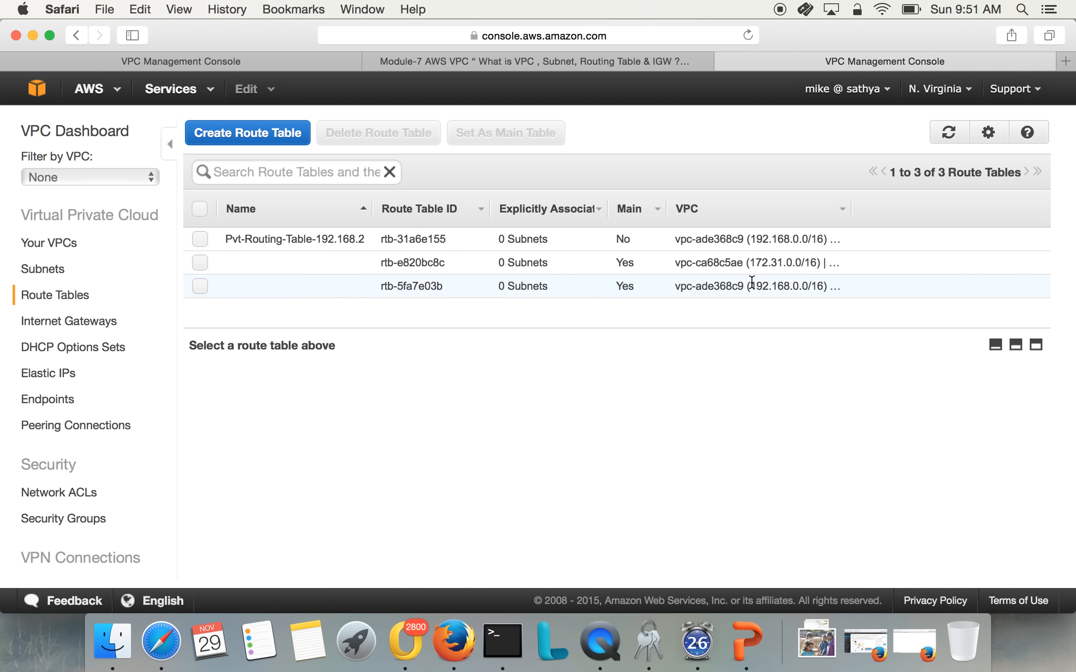
left_click(766, 264)
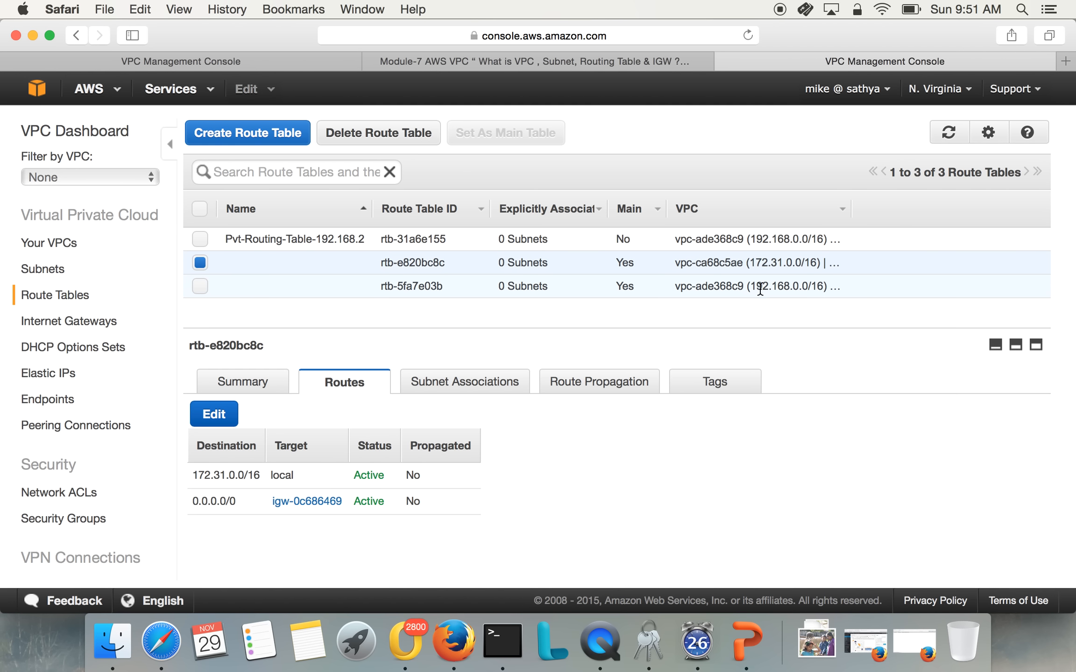
Enter "Pub-Routing-Table-192.168.10." as the name of the 192.168.0.0/16 VPC's main route table
left_click(307, 238)
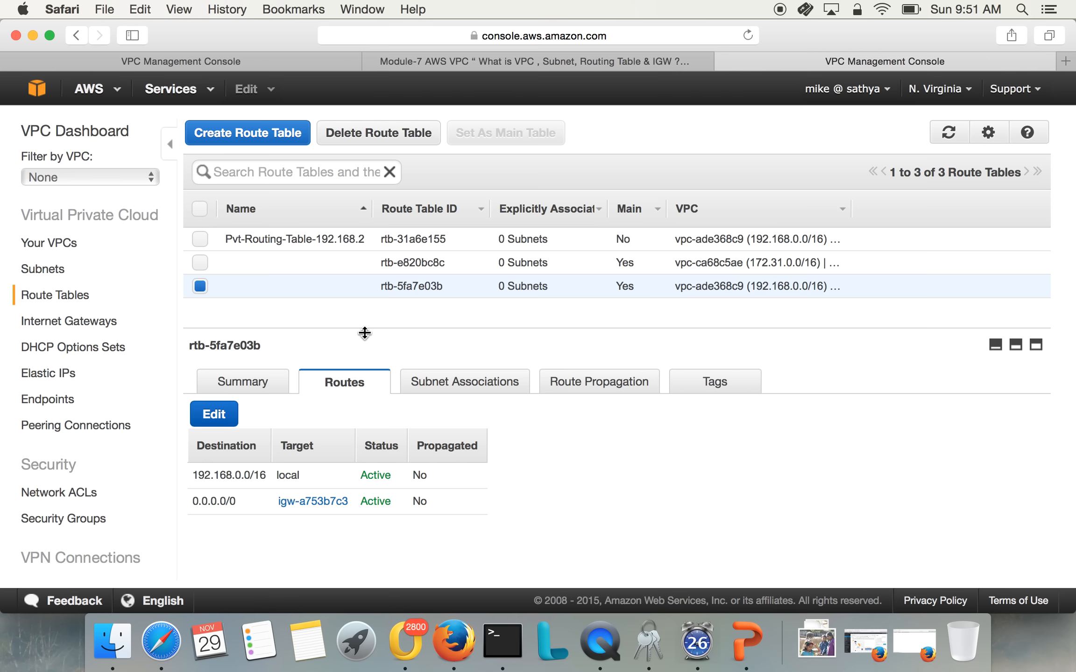
left_click(361, 286)
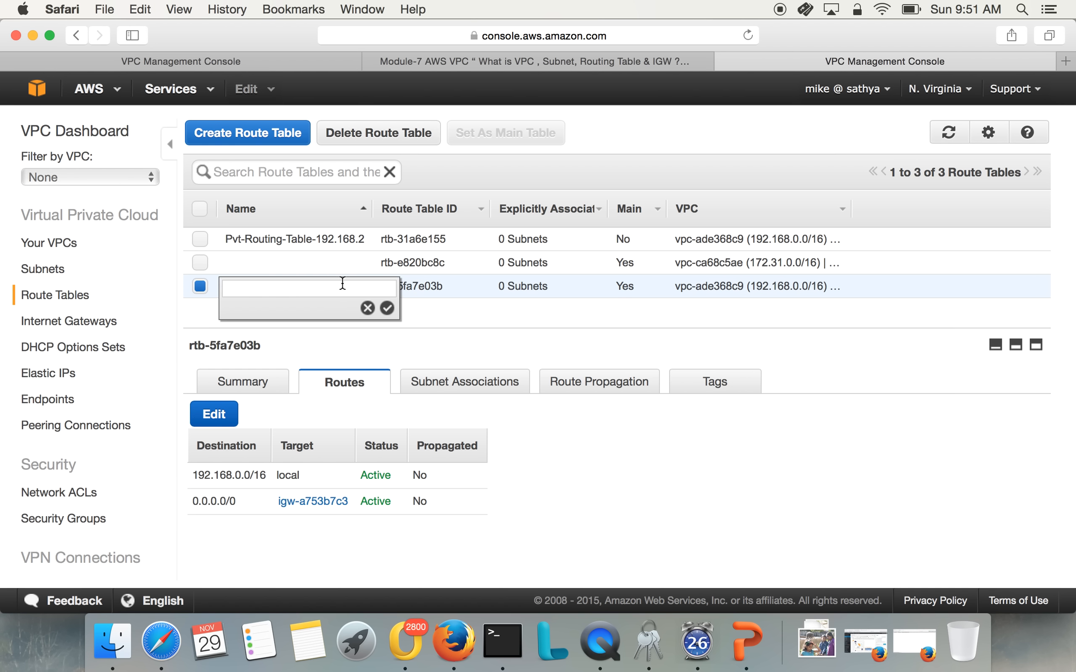
type("Pub-Routing-Table-192.1")
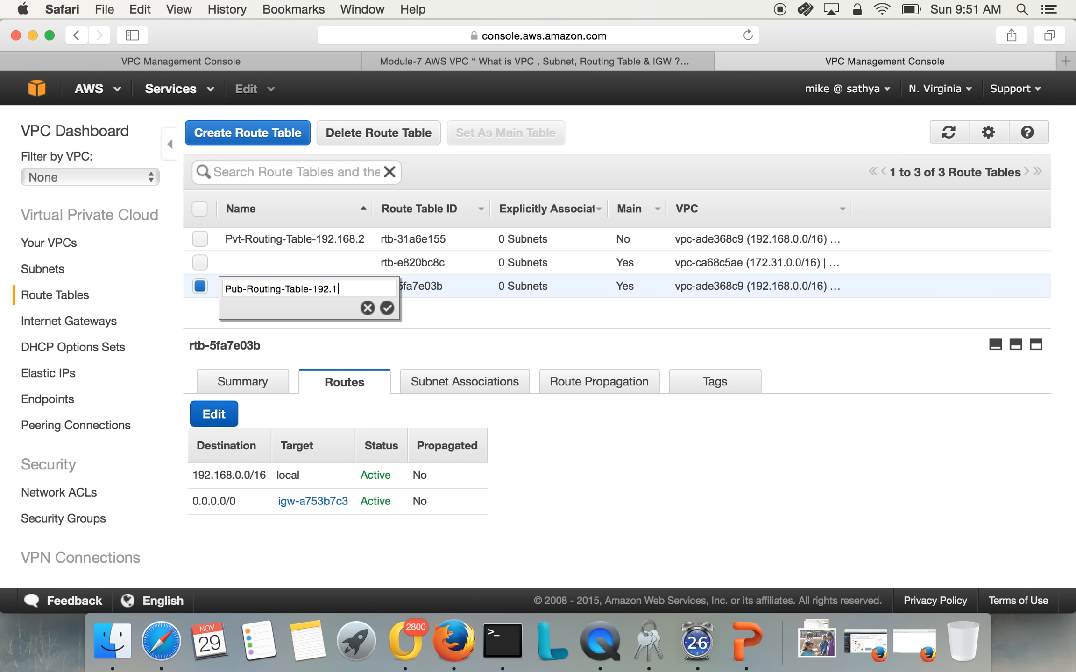
type("68.10.0")
key("BackSpace")
left_click(387, 308)
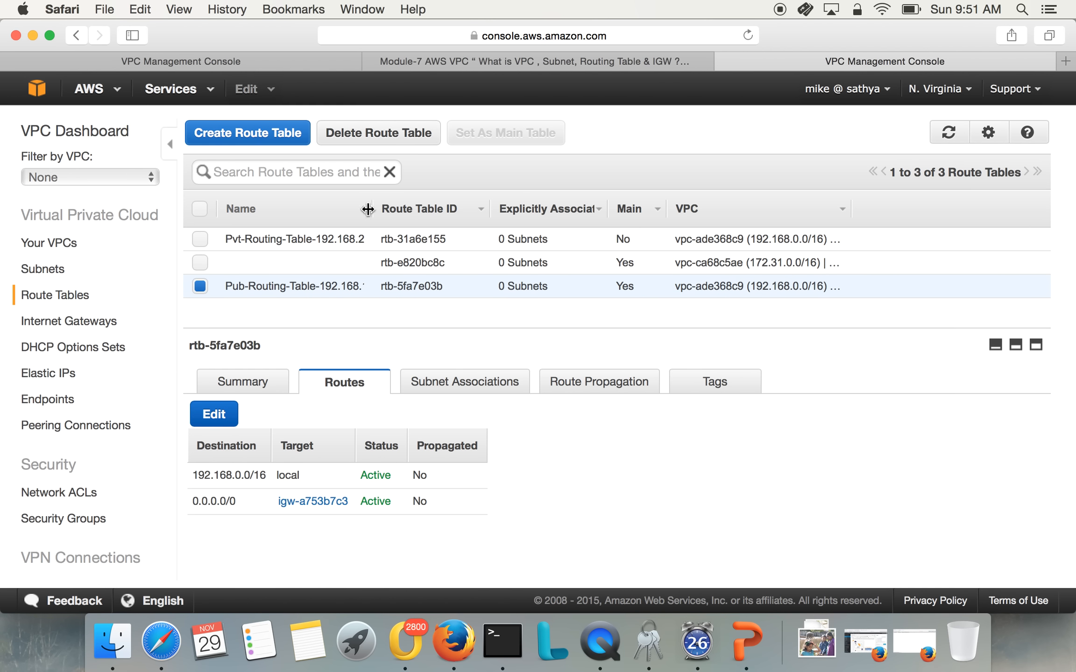
Widen the route table list's Name column to show the full names and view the routes of Pvt-Routing-Table-192.168.20.x
left_click_drag(373, 208, 432, 216)
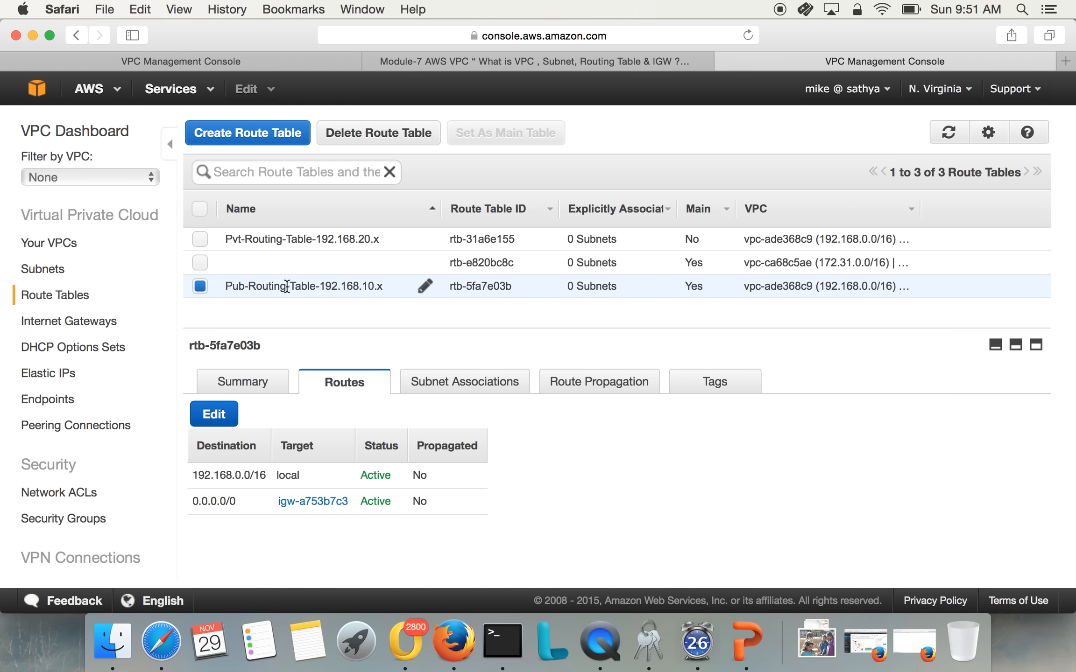
left_click(267, 233)
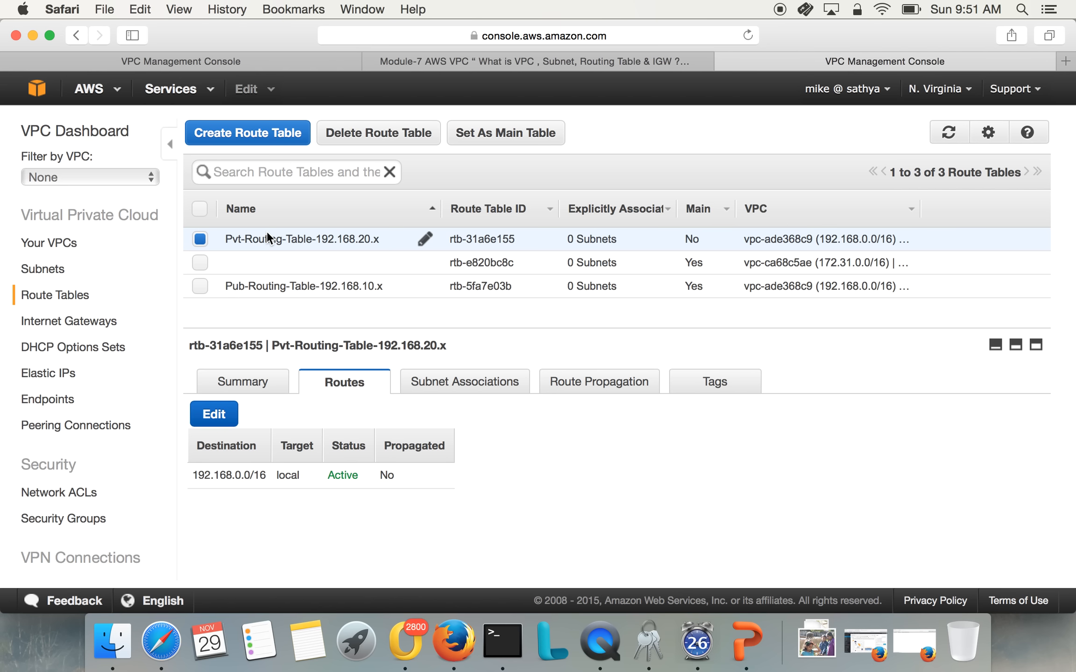
Change the DFW-Private-192.168.20.x subnet's route table to Pvt-Routing-Table-192.168.20.x and save the association
left_click(37, 273)
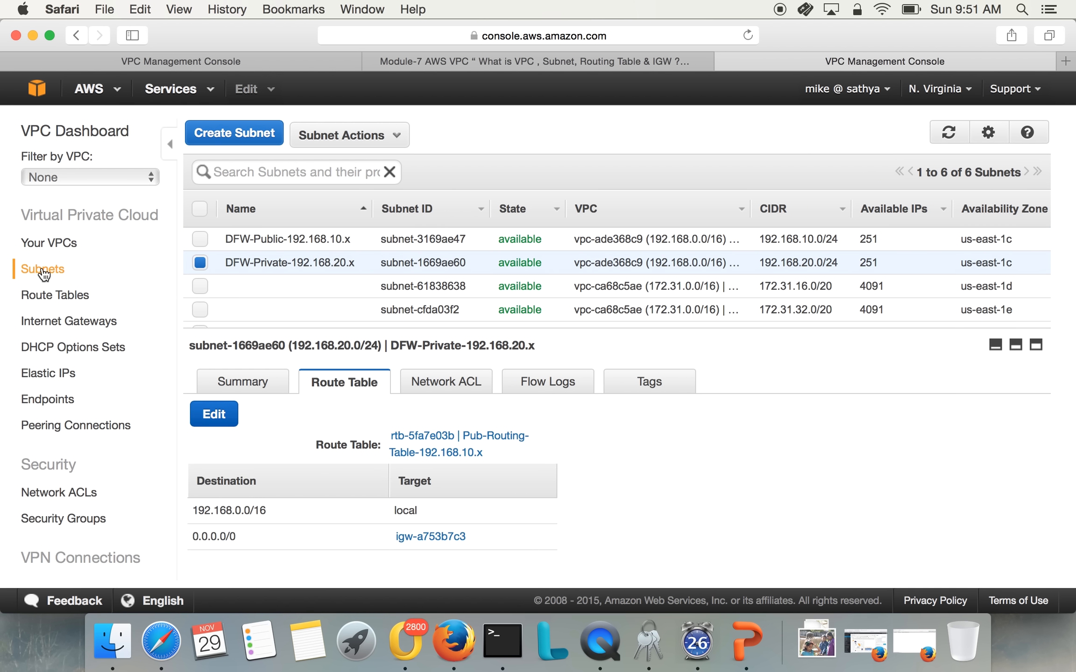
left_click(293, 240)
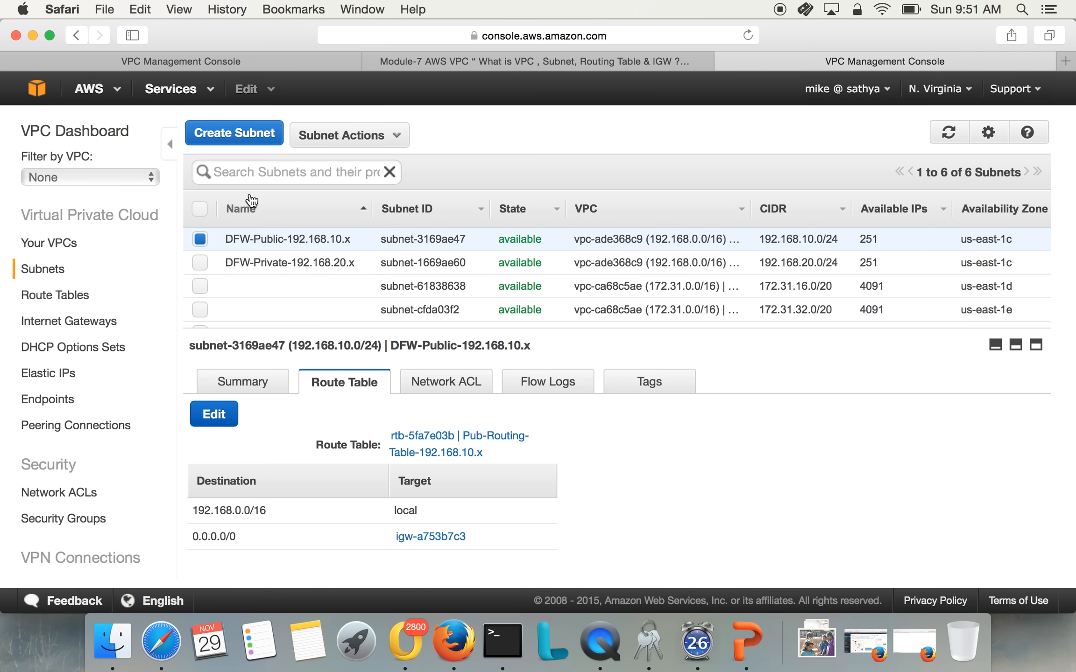
left_click(237, 259)
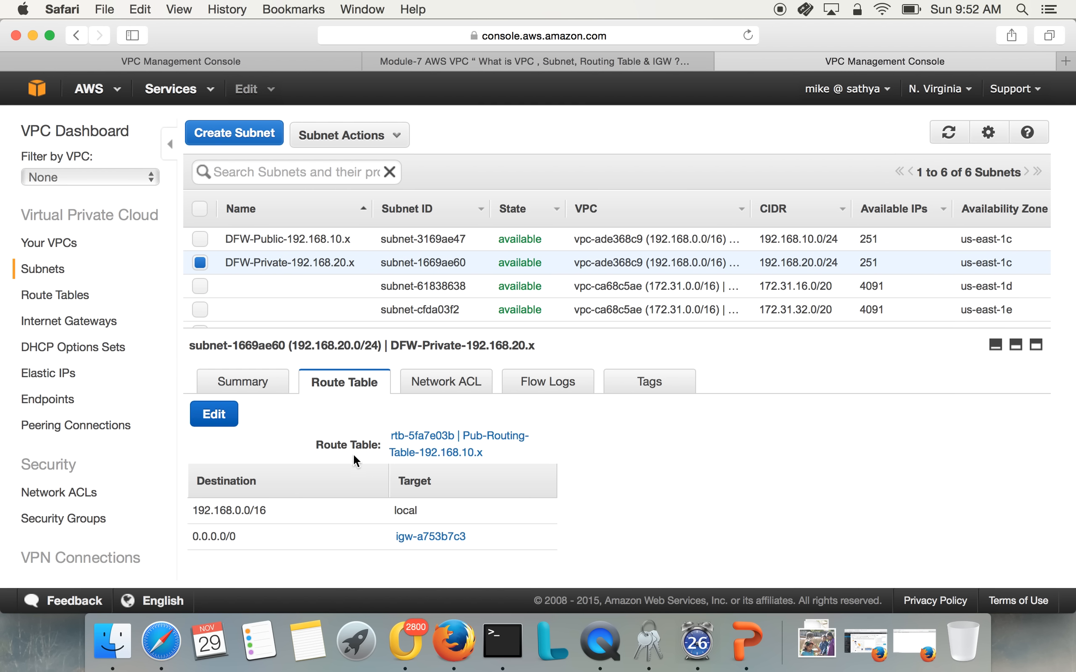
left_click(214, 415)
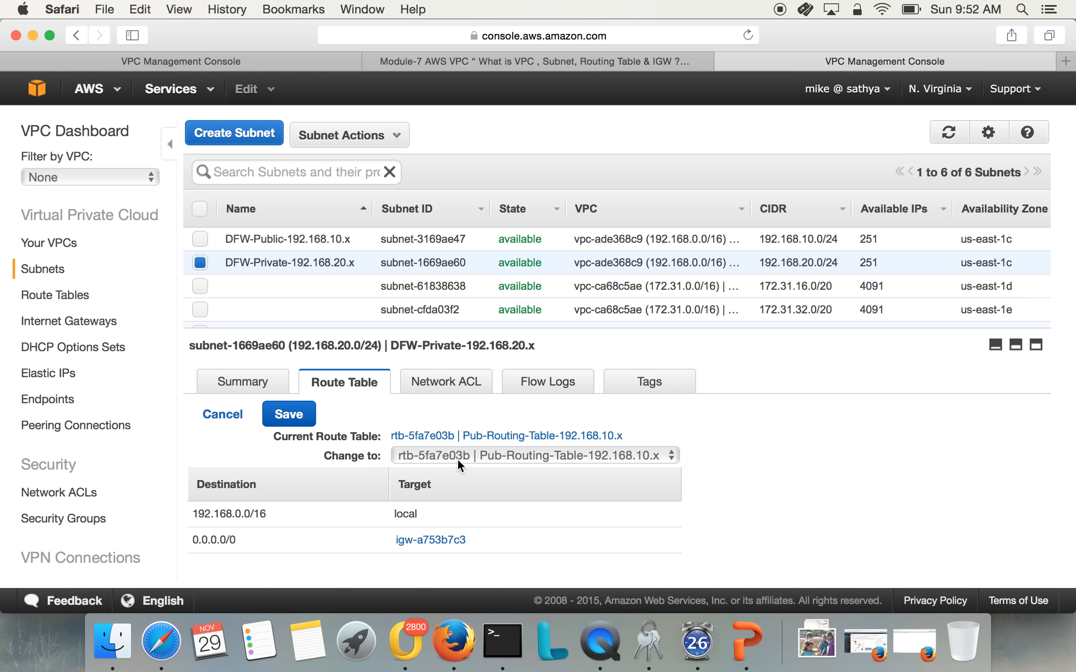
left_click(458, 459)
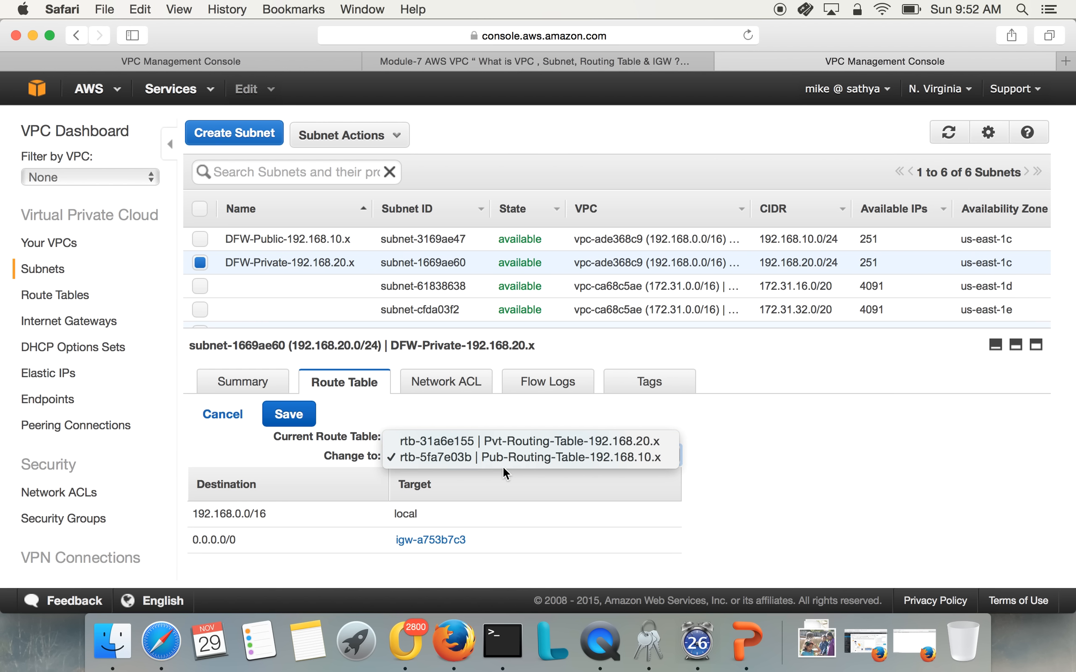
left_click(498, 441)
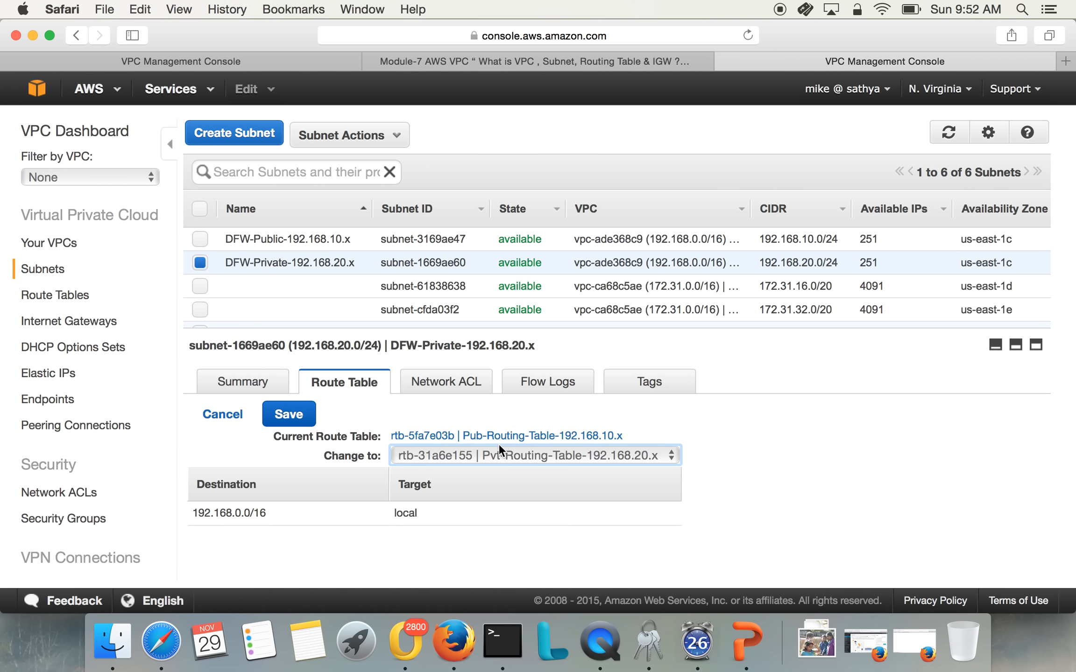
left_click(289, 420)
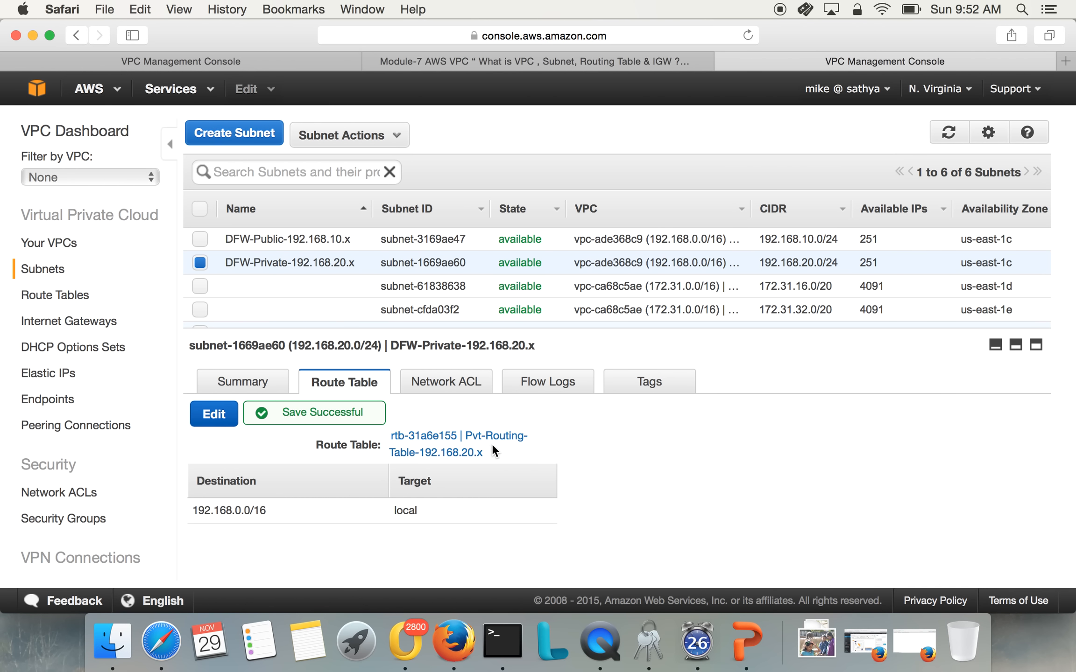
Check the public subnet's route table and the VPC details, and compare the summaries of the DFW-Public and DFW-Private subnets
left_click(305, 240)
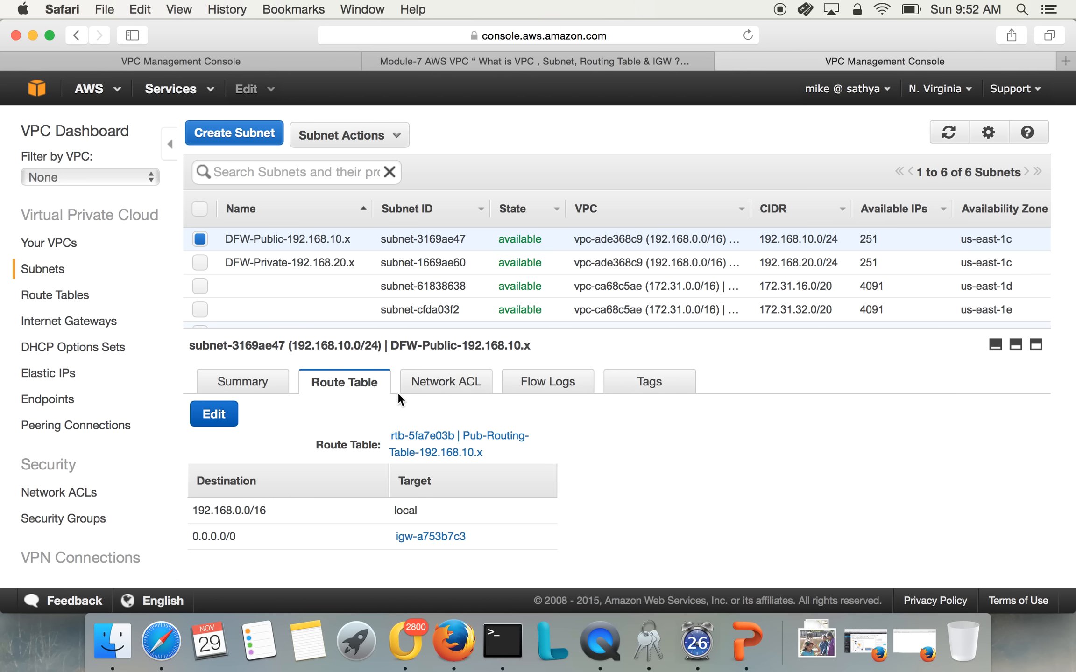
left_click(56, 241)
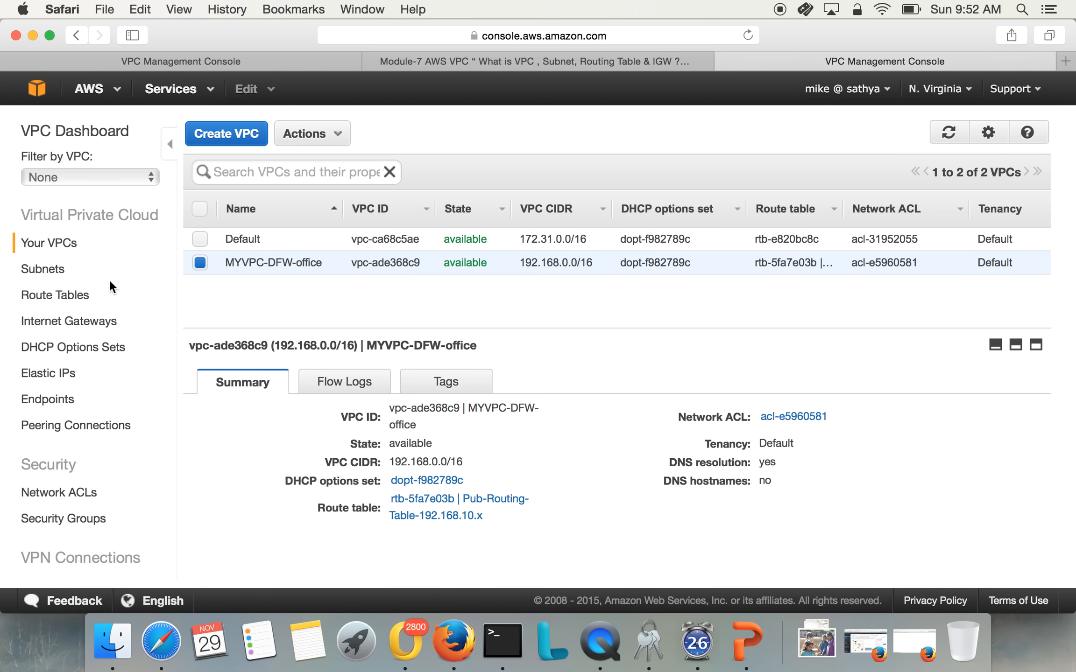
left_click(36, 266)
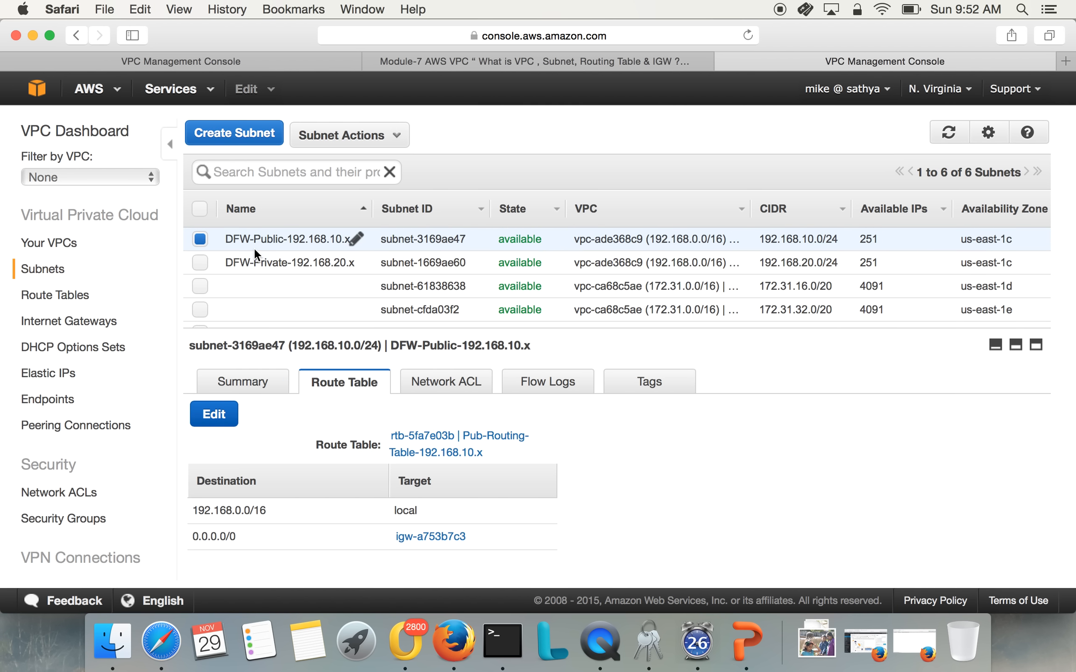
left_click(274, 237)
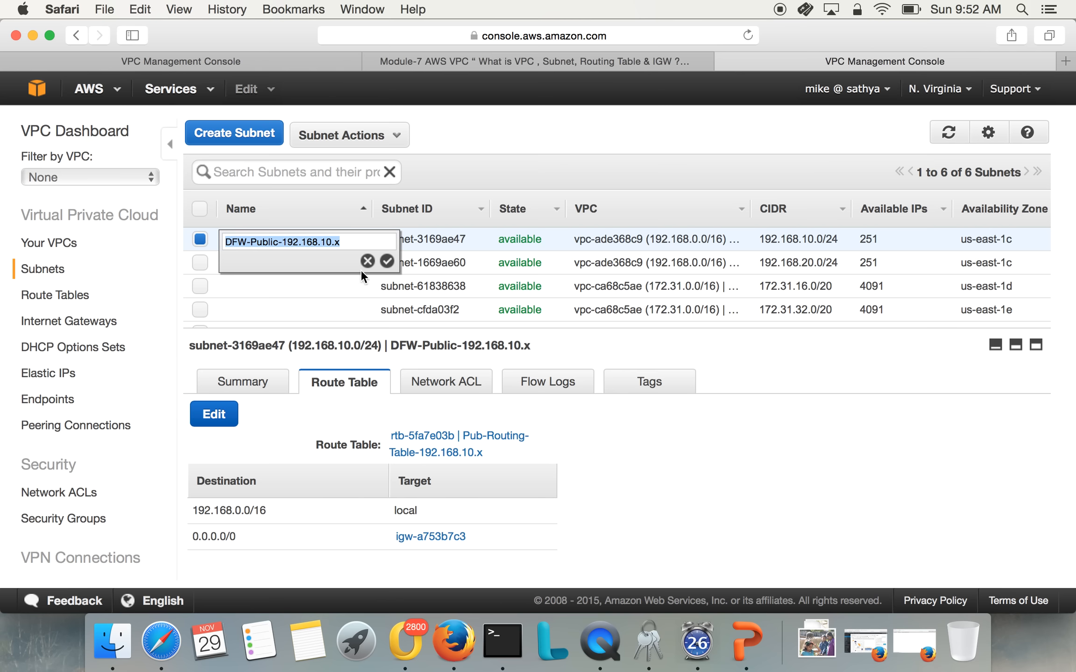
left_click(309, 310)
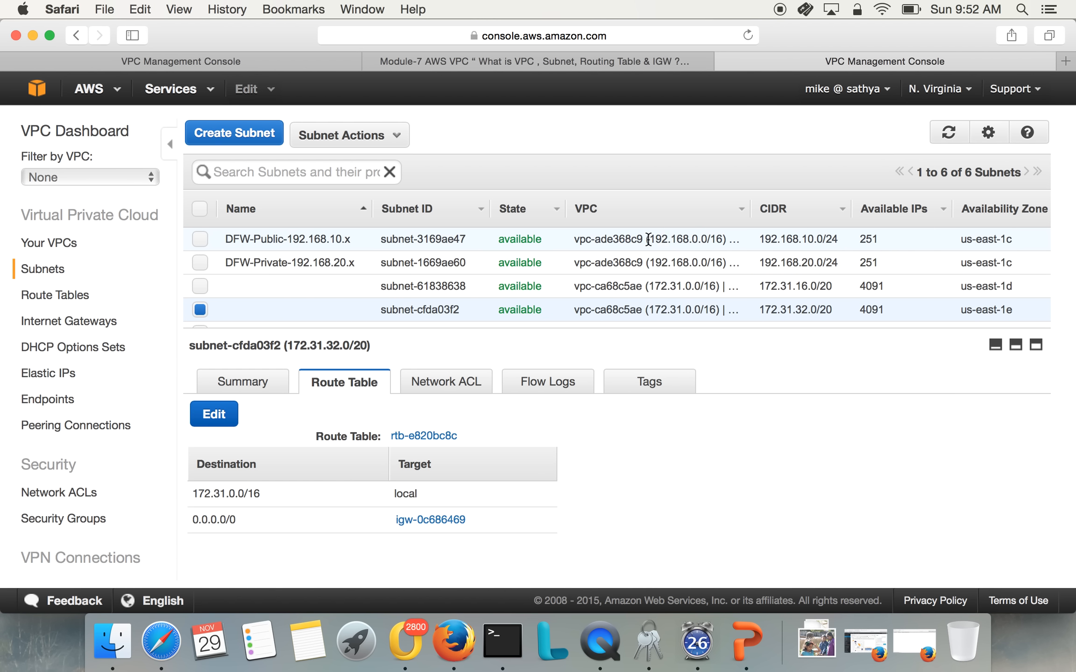
left_click(228, 392)
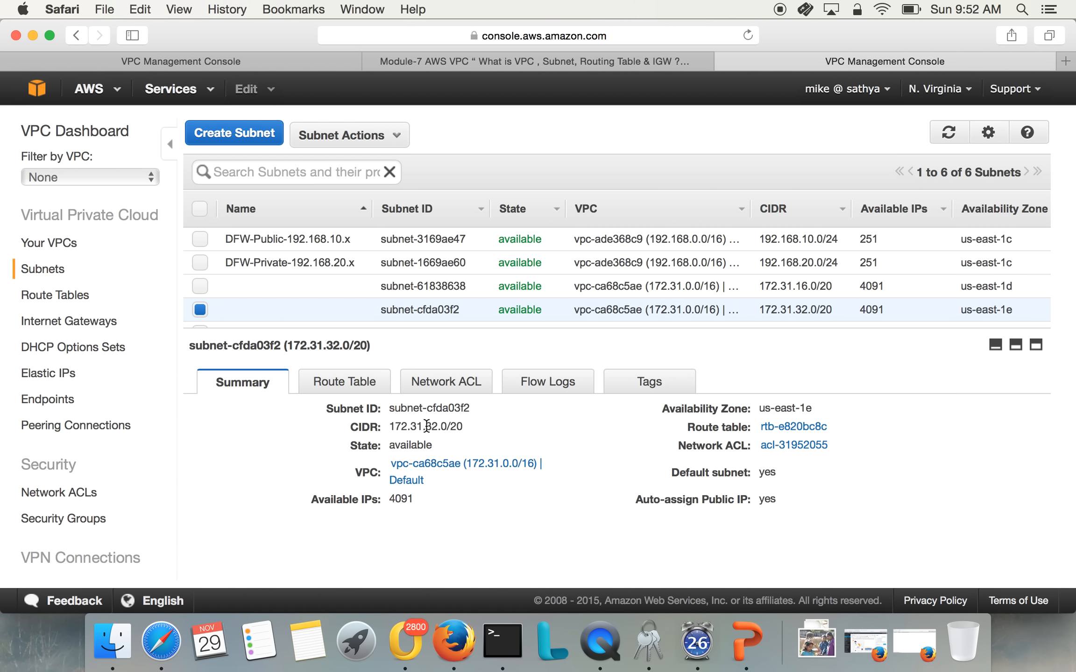
left_click(257, 229)
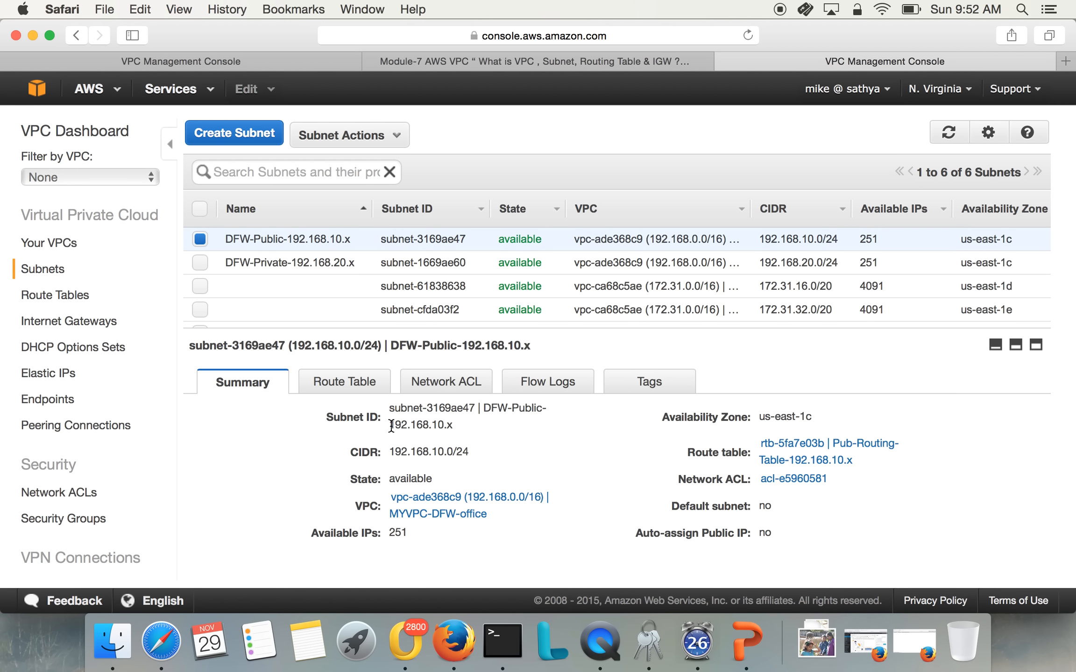
left_click_drag(390, 425, 455, 426)
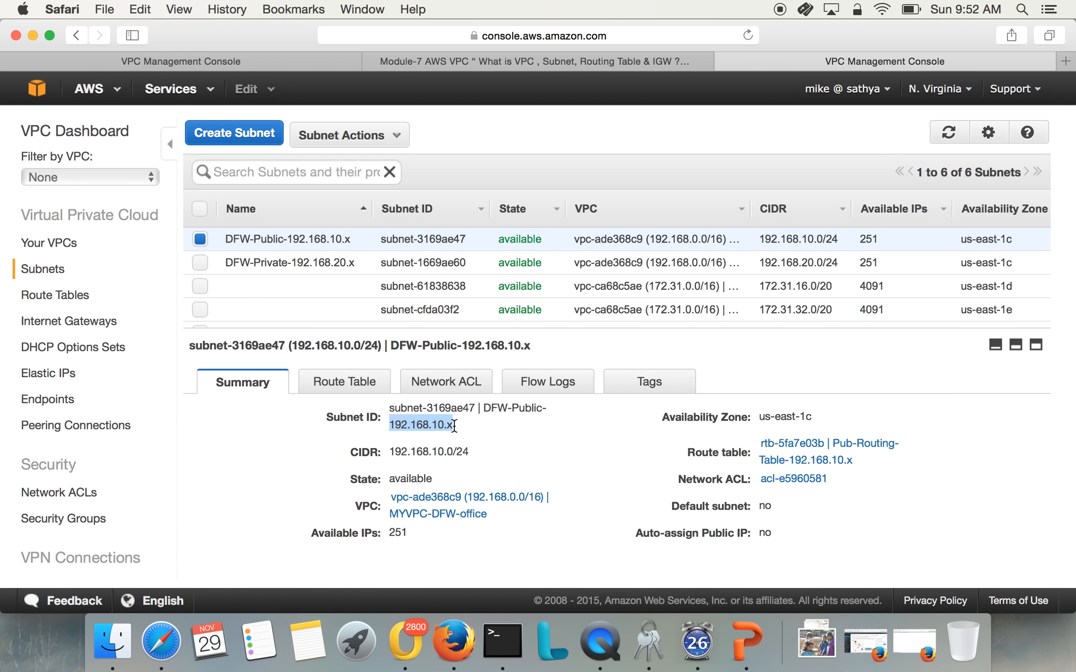
left_click(308, 263)
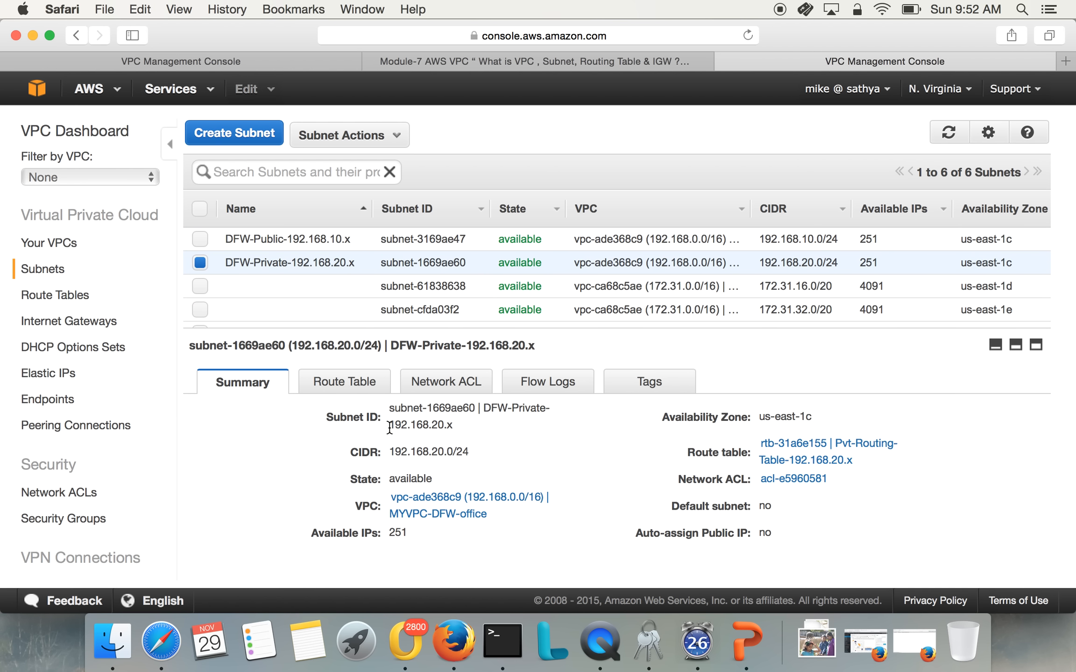
left_click_drag(388, 427, 454, 427)
left_click(264, 432)
Review the routes of the public and private route tables and the VPC attachment of the DFW-Public-IGW internet gateway
left_click(79, 297)
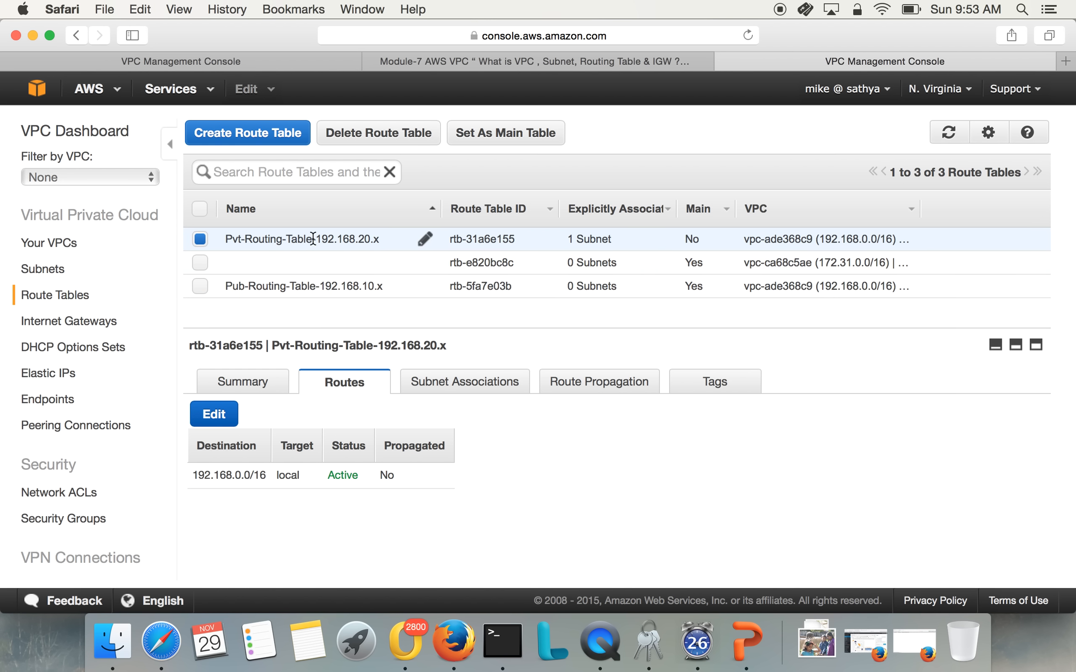
left_click(313, 286)
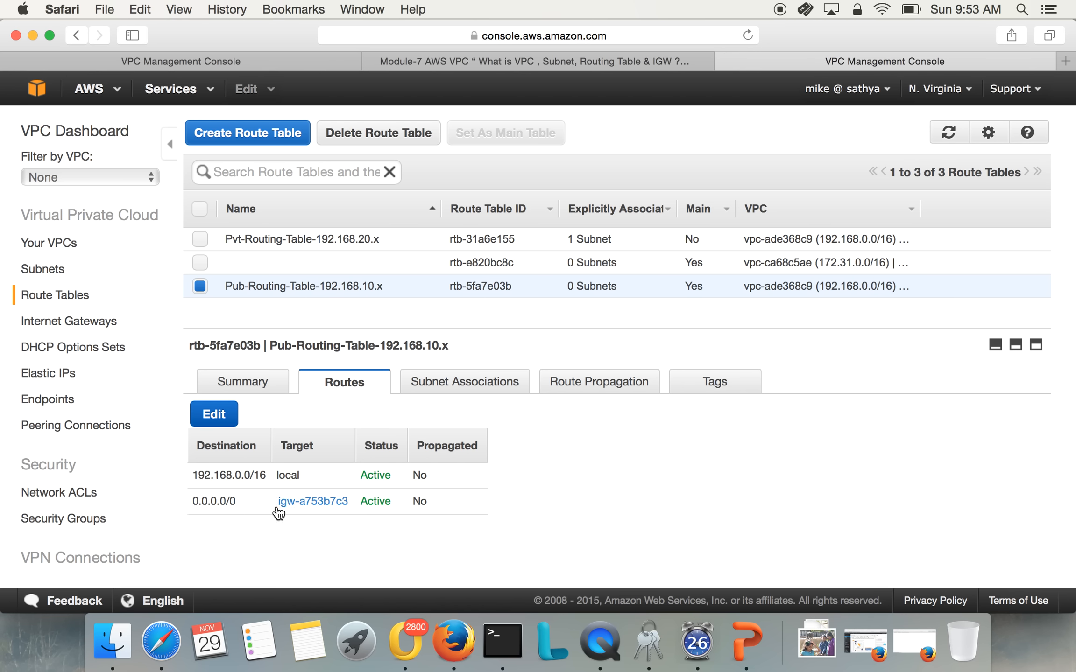
left_click(267, 239)
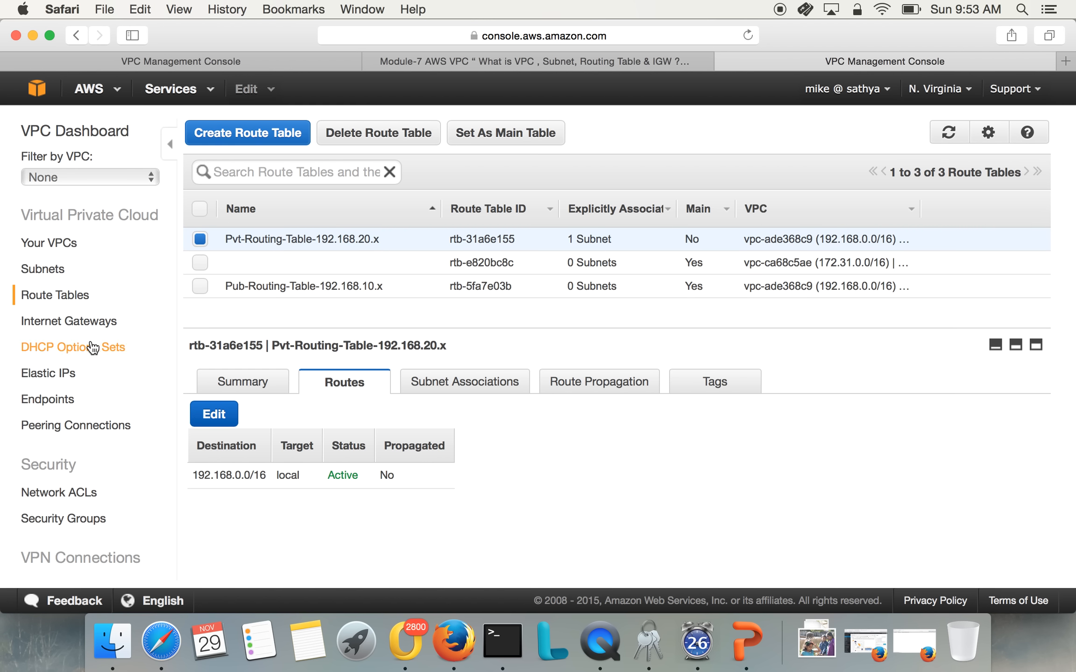
left_click(87, 321)
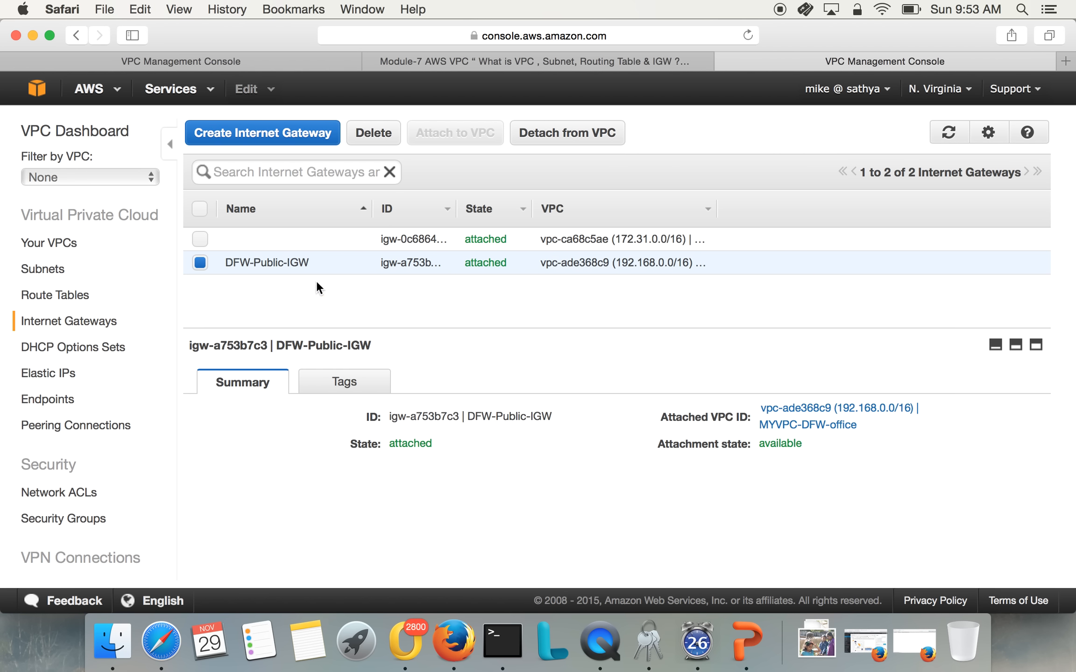
mouse_move(295, 265)
Switch to the EC2 console and start launching a t2.micro instance from Amazon Linux AMI 2015.09.1, continuing to the instance details
left_click(42, 89)
left_click(72, 172)
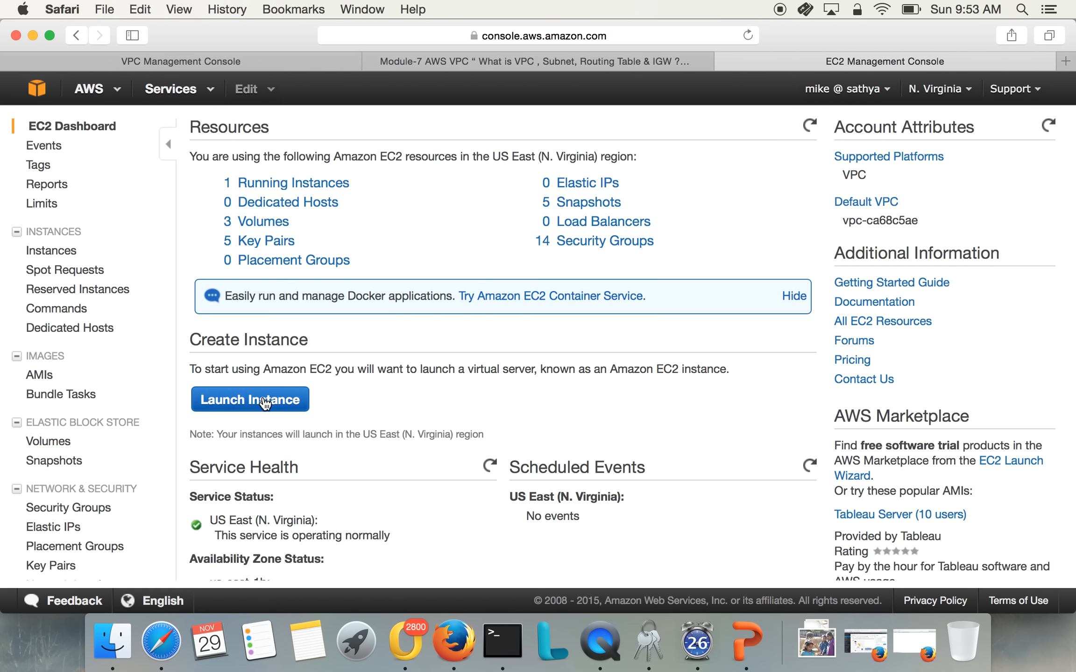
left_click(264, 401)
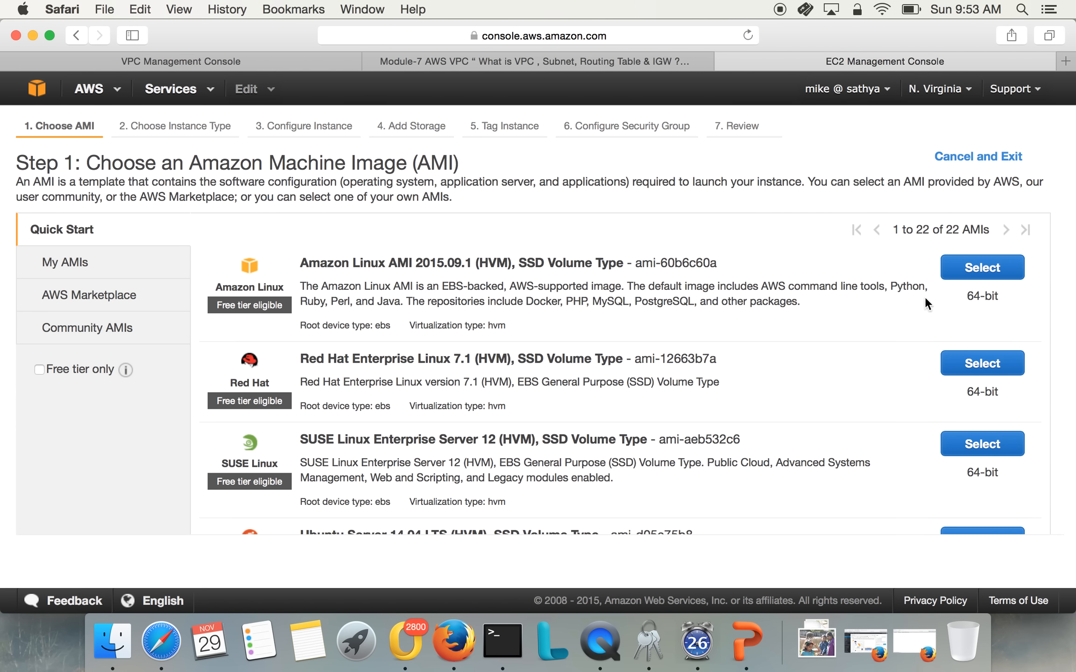
left_click(983, 270)
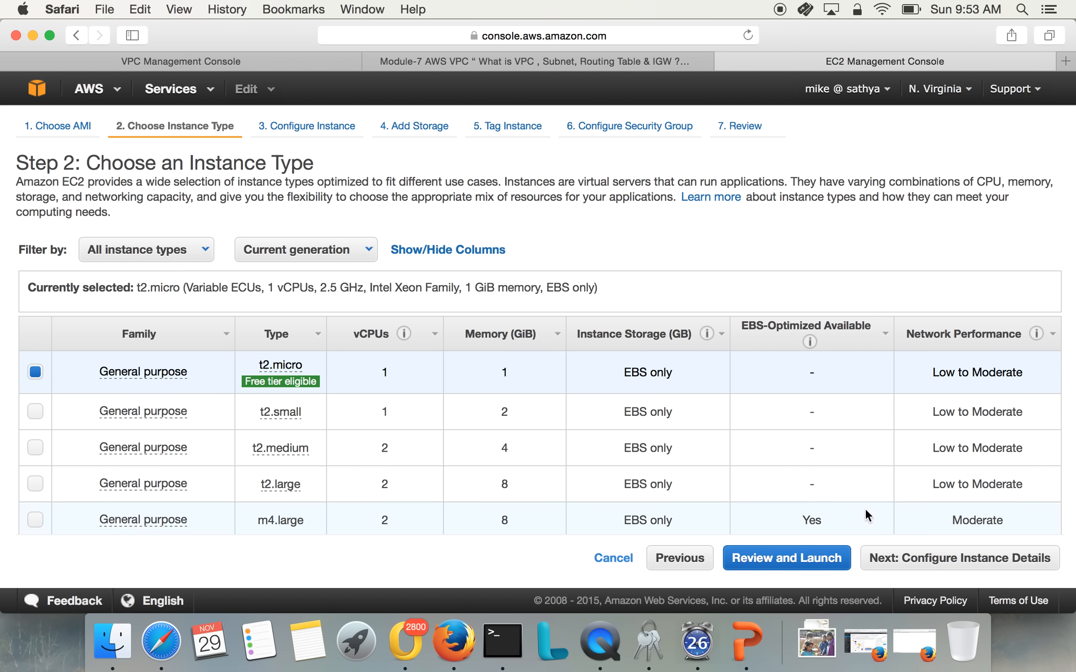
left_click(906, 559)
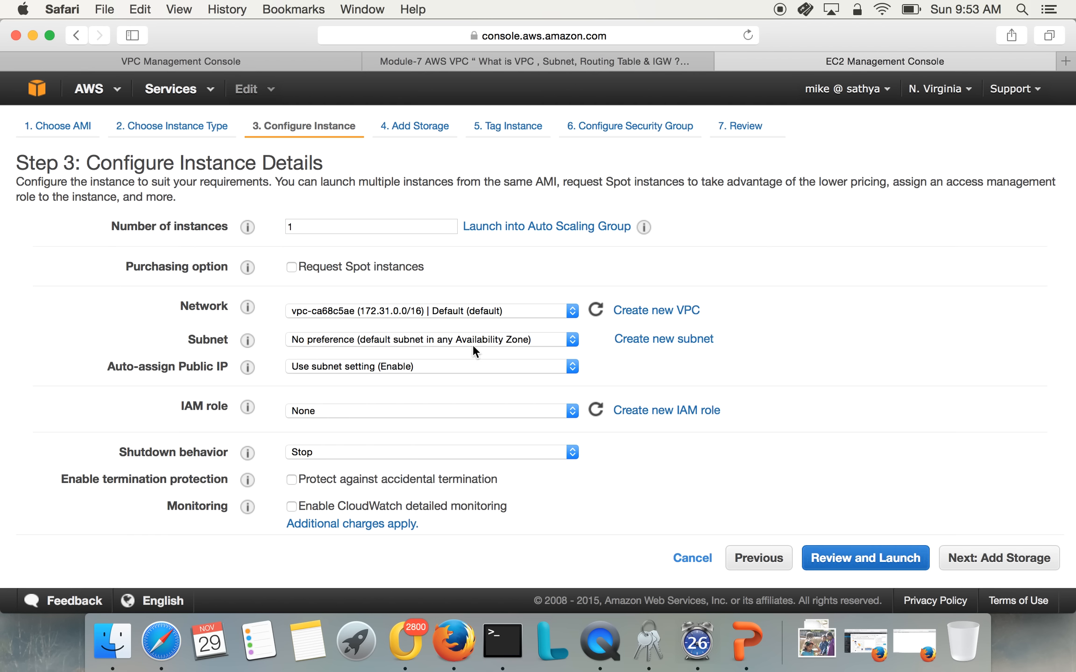
Set the instance's network to the MYVPC-DFW-office VPC and its subnet to DFW-Public-192.168.10.x
left_click(468, 313)
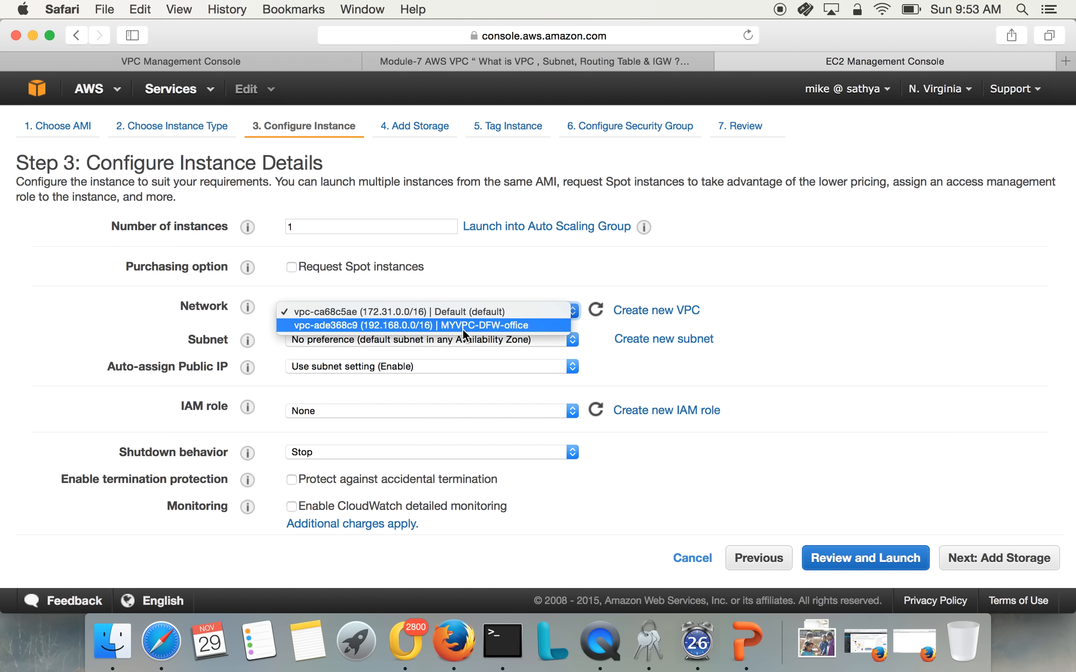
left_click(472, 325)
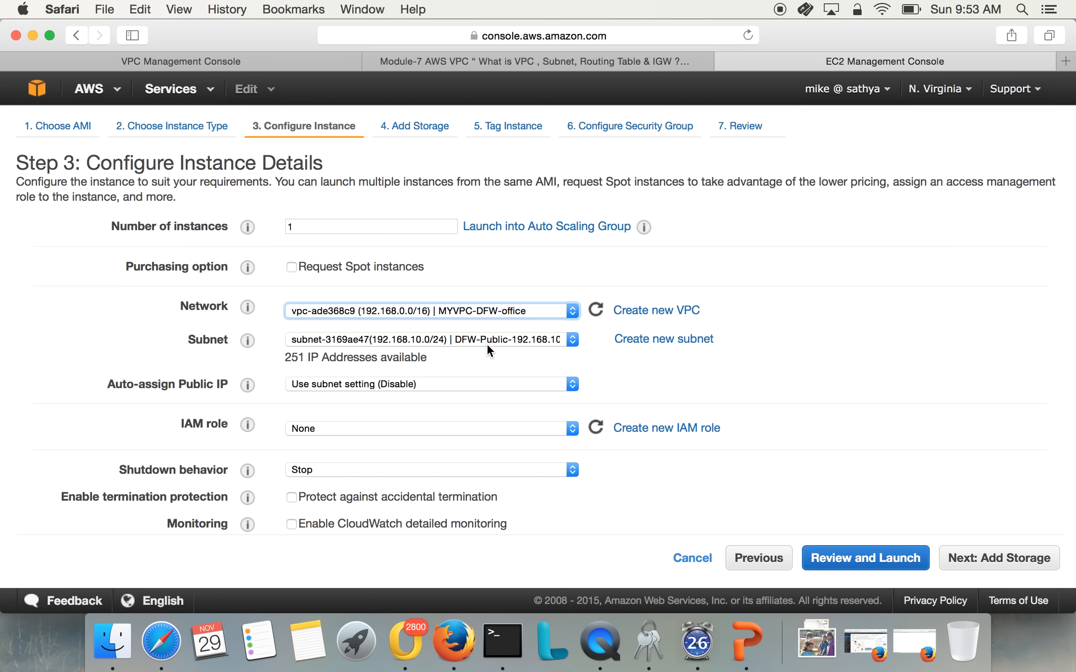
left_click(488, 344)
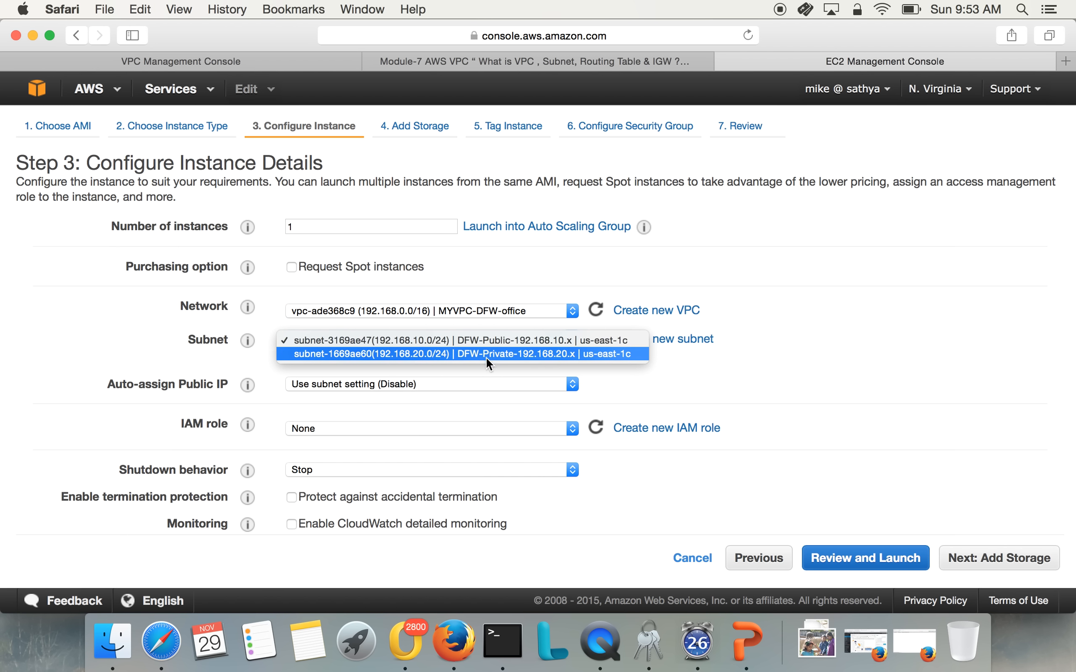
left_click(481, 377)
left_click(483, 341)
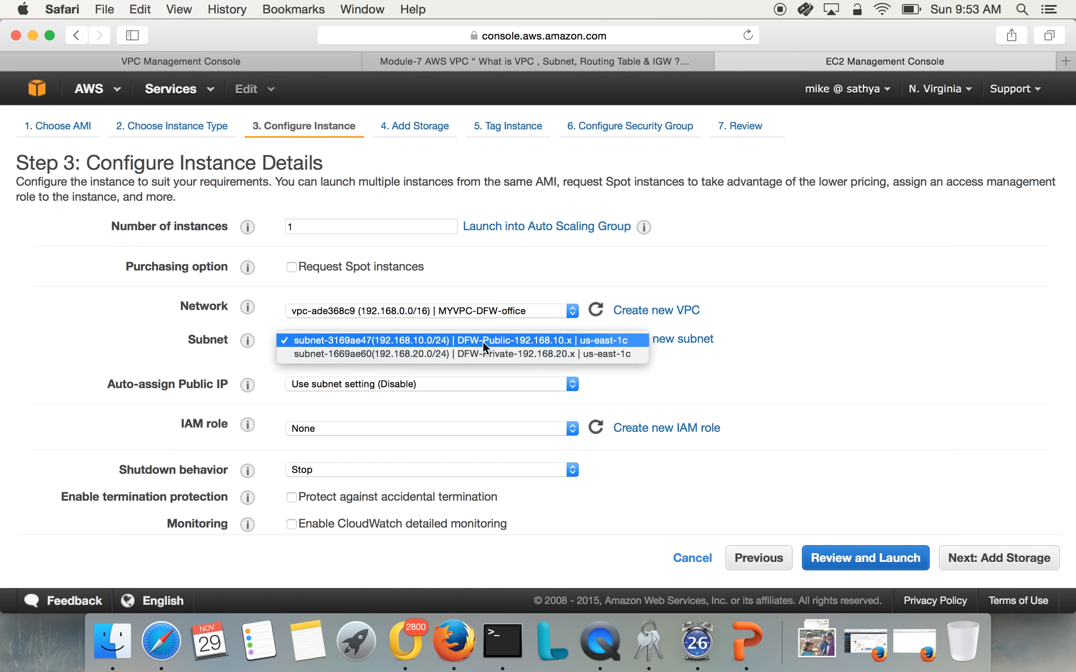
left_click(482, 339)
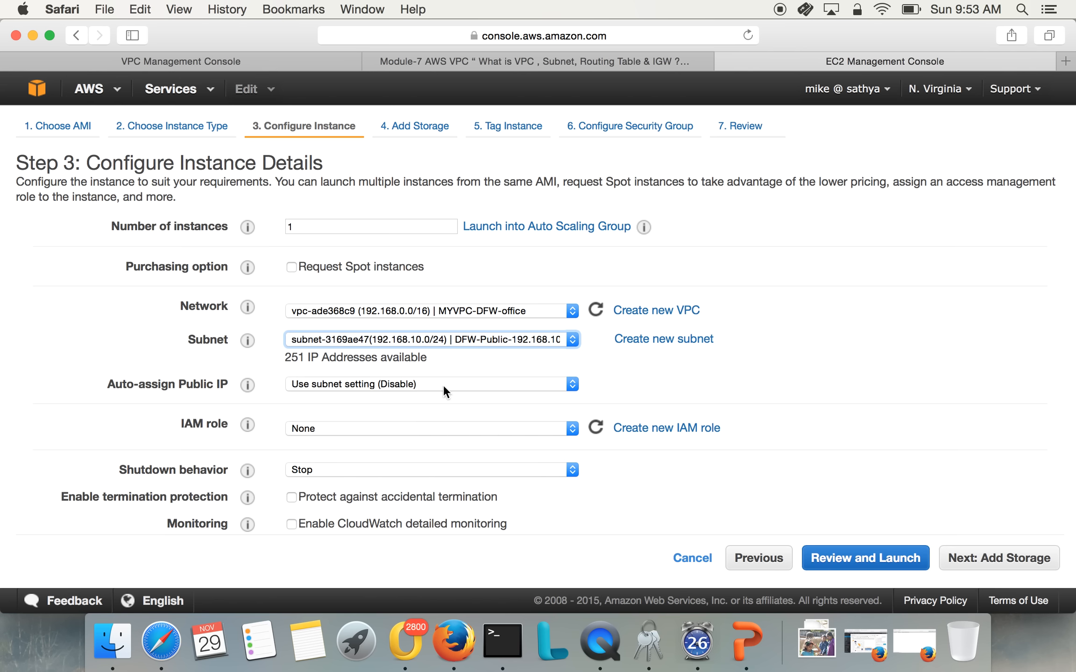
left_click(481, 340)
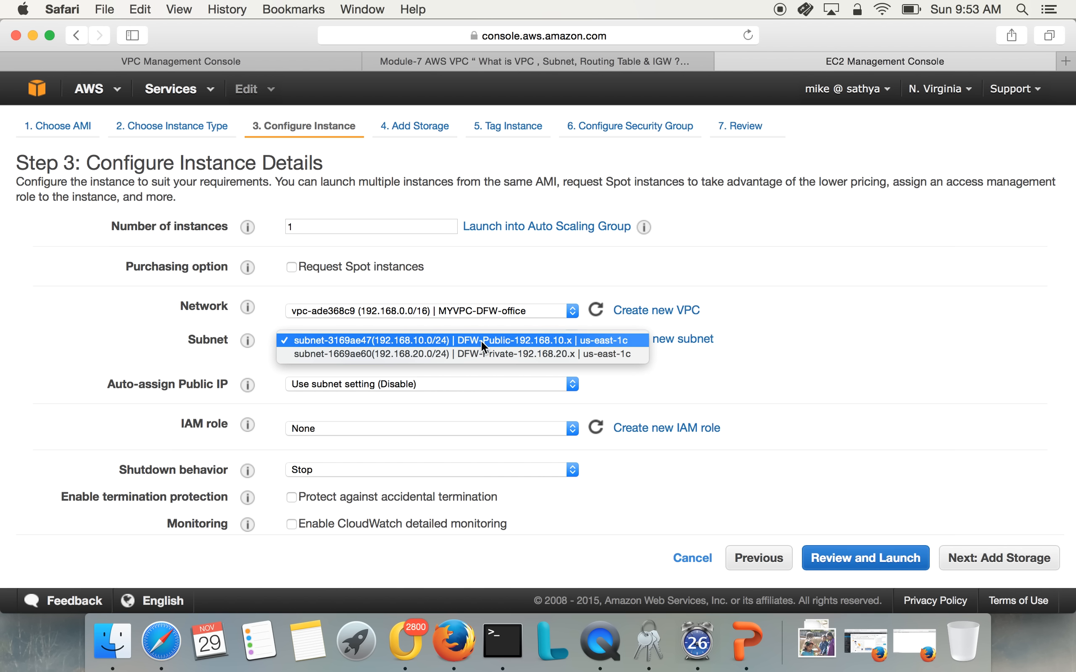
left_click(481, 352)
left_click(489, 339)
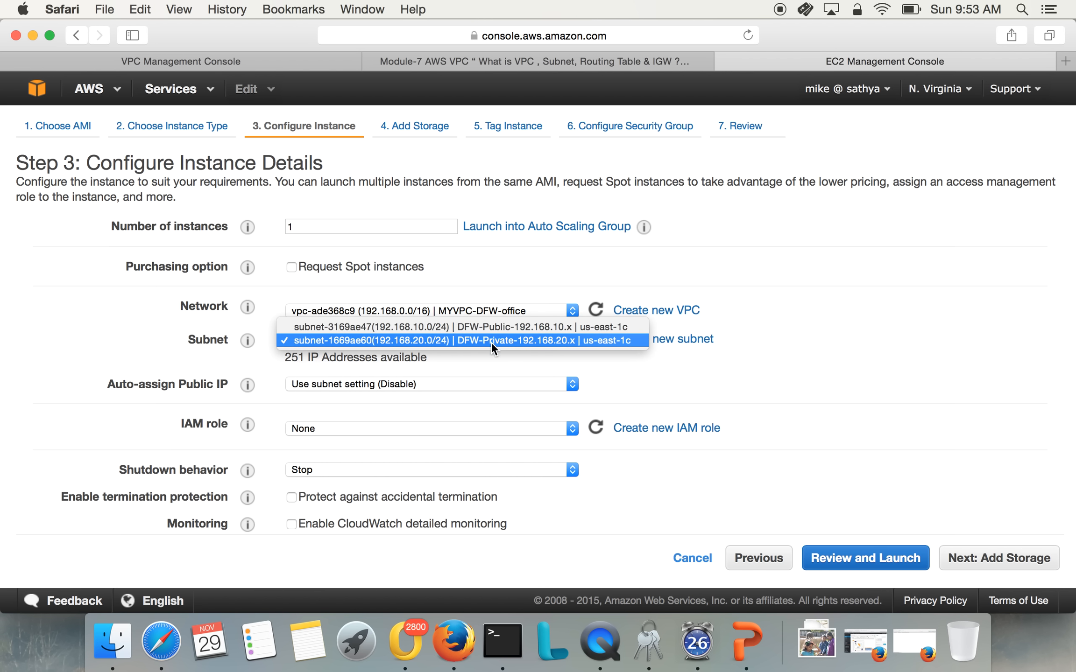
left_click(493, 327)
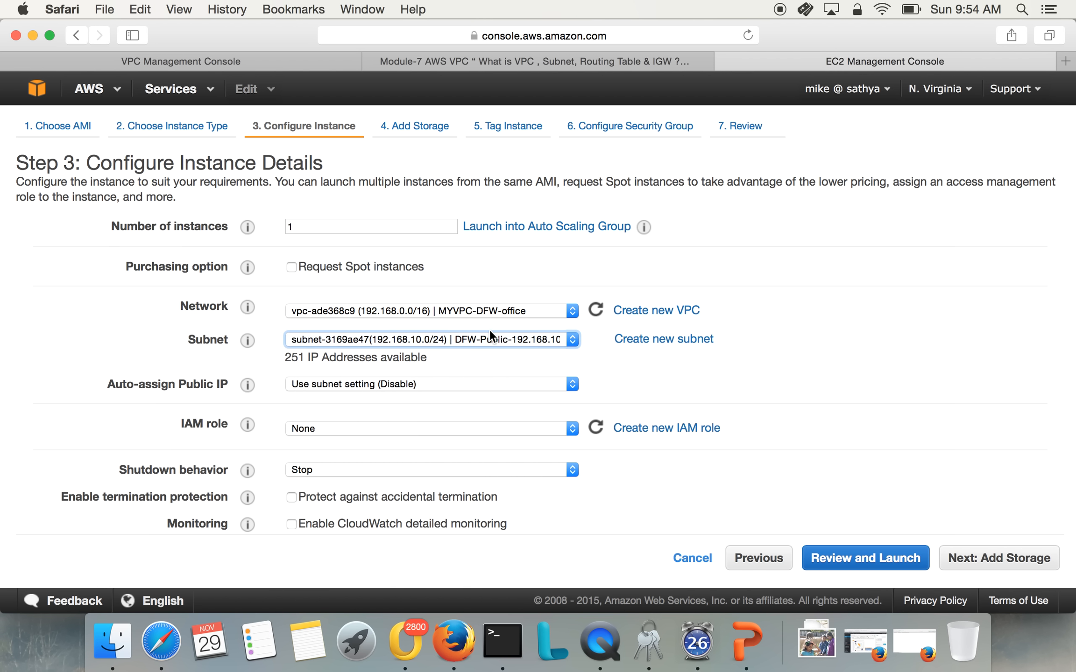
Enable automatic public IP assignment for the instance and set the primary IP of eth0 to 192.168.10.10
left_click(444, 383)
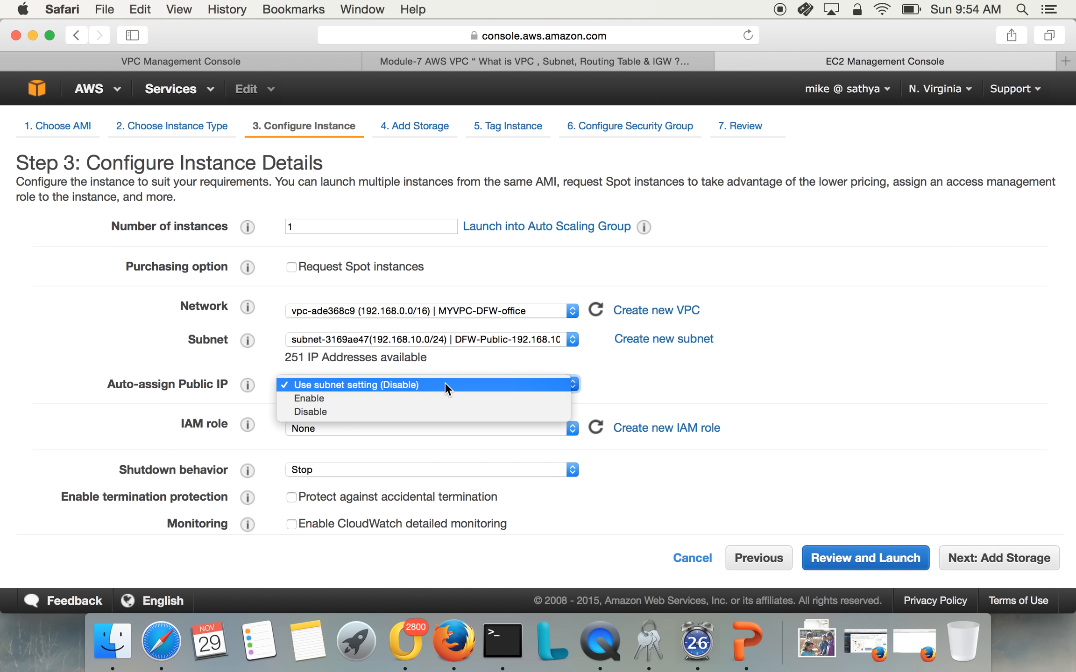
left_click(412, 397)
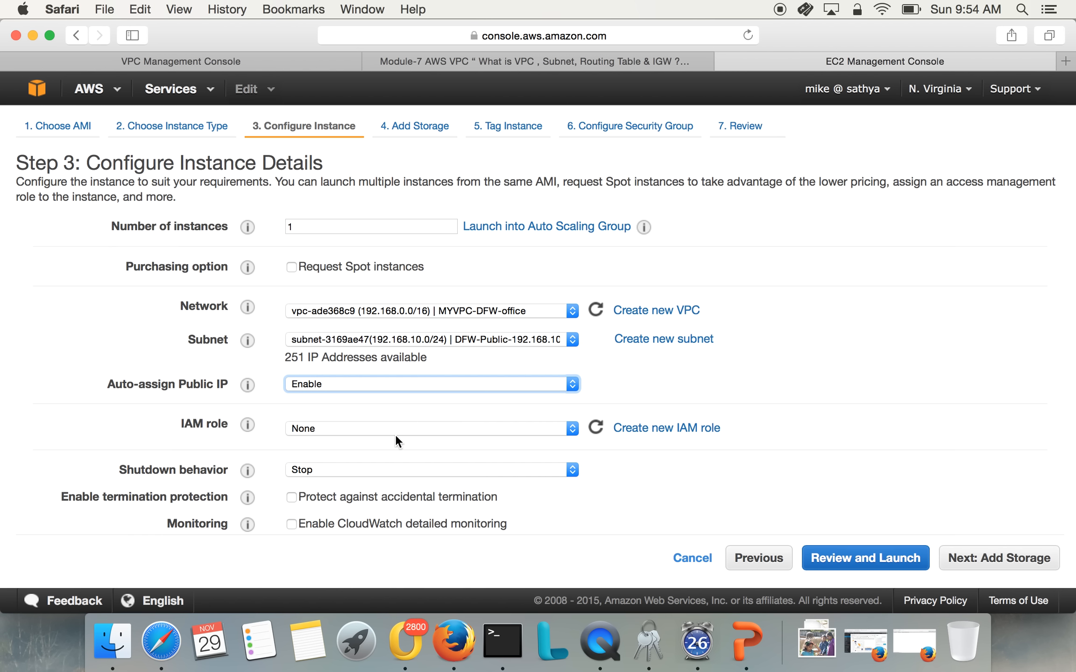
scroll(396, 491, "down", 5)
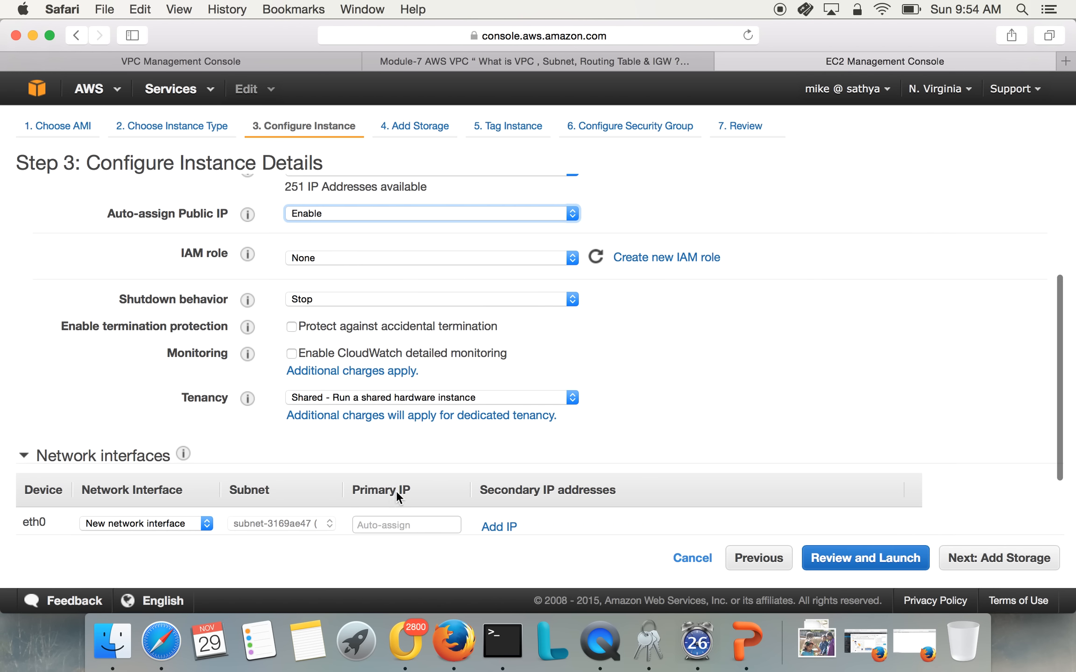
scroll(396, 491, "down", 3)
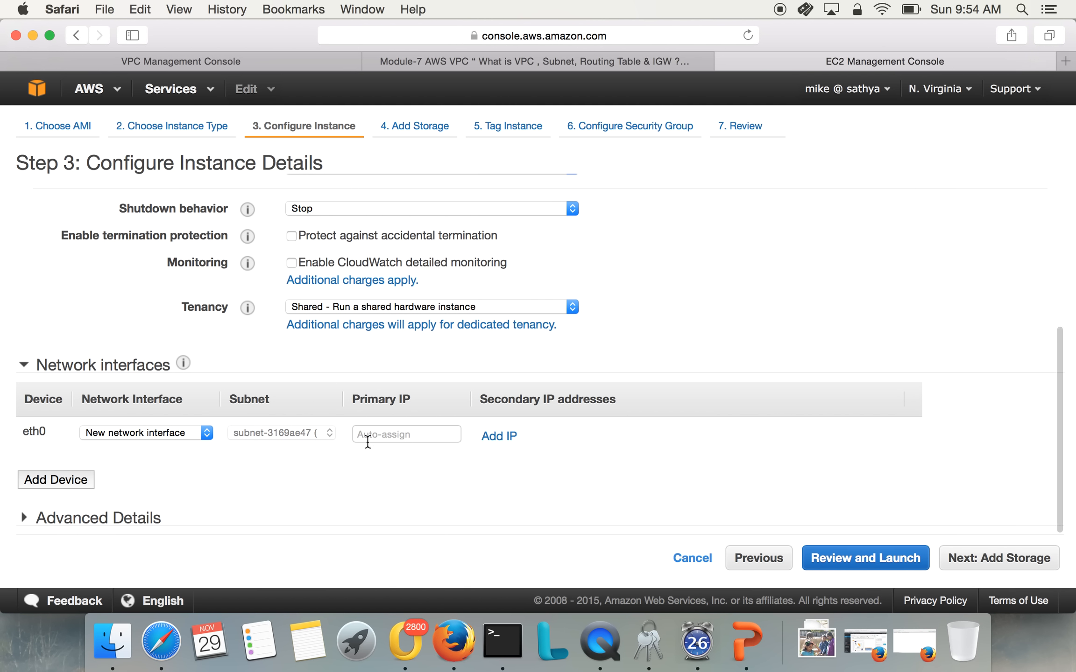
left_click(381, 435)
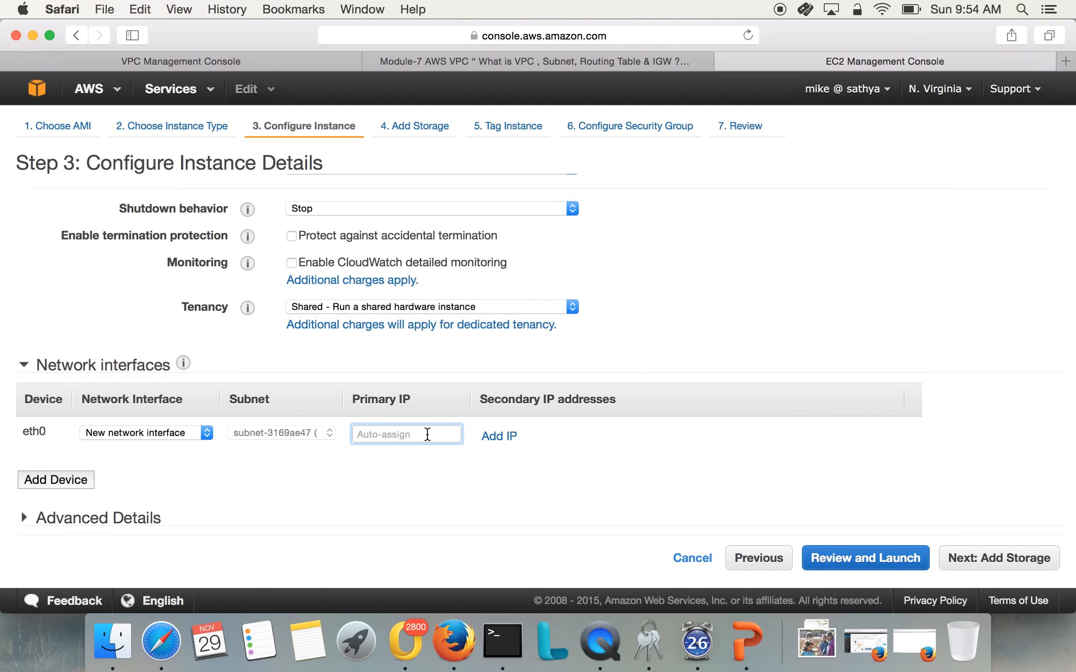
type("192.168.10.100")
key("BackSpace")
key("BackSpace")
type("0")
left_click(512, 529)
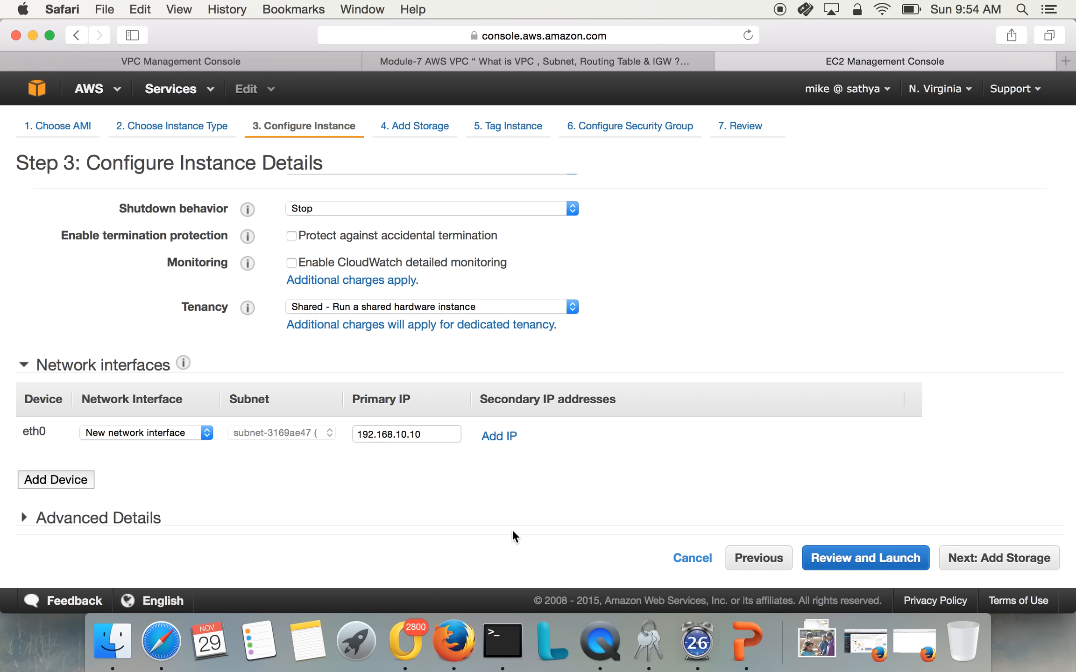
Skip to the launch review and launch the instance with the existing awsdemokey key pair, acknowledging access to its private key file
left_click(868, 557)
left_click(1029, 558)
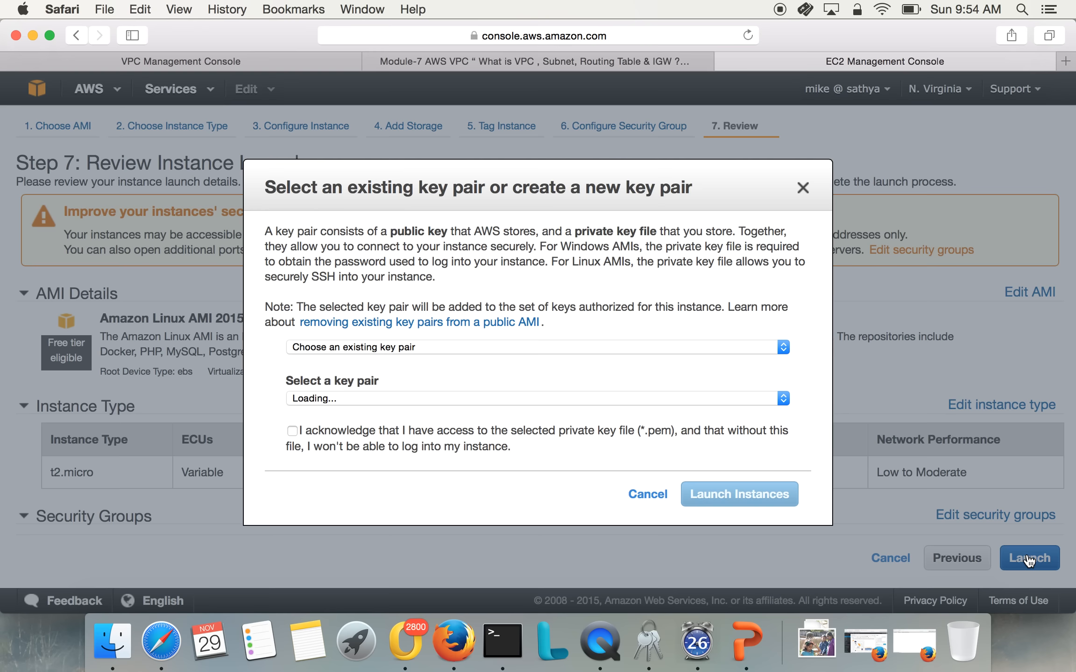
left_click(470, 433)
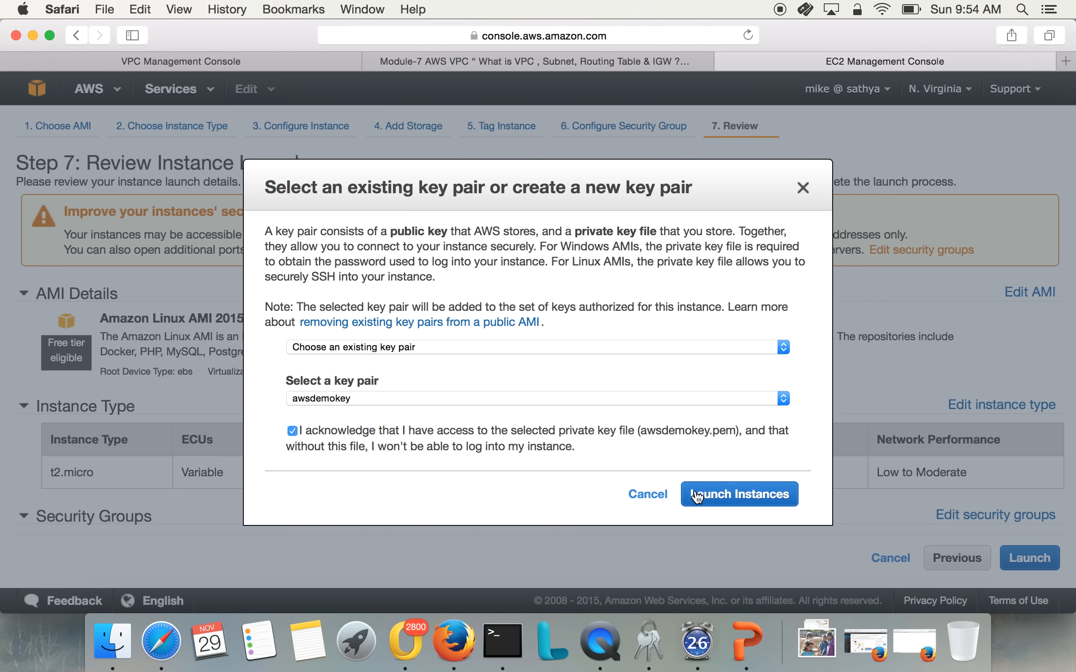
left_click(704, 493)
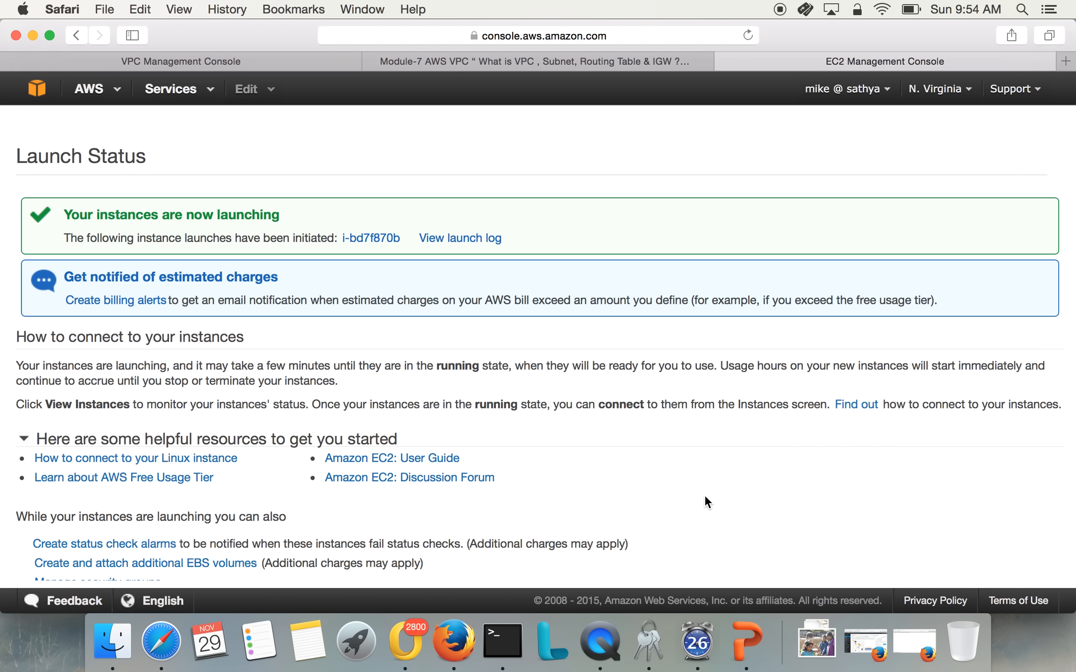
Go to the instances list and name the newly launched instance linux-public-server
scroll(704, 493, "down", 2)
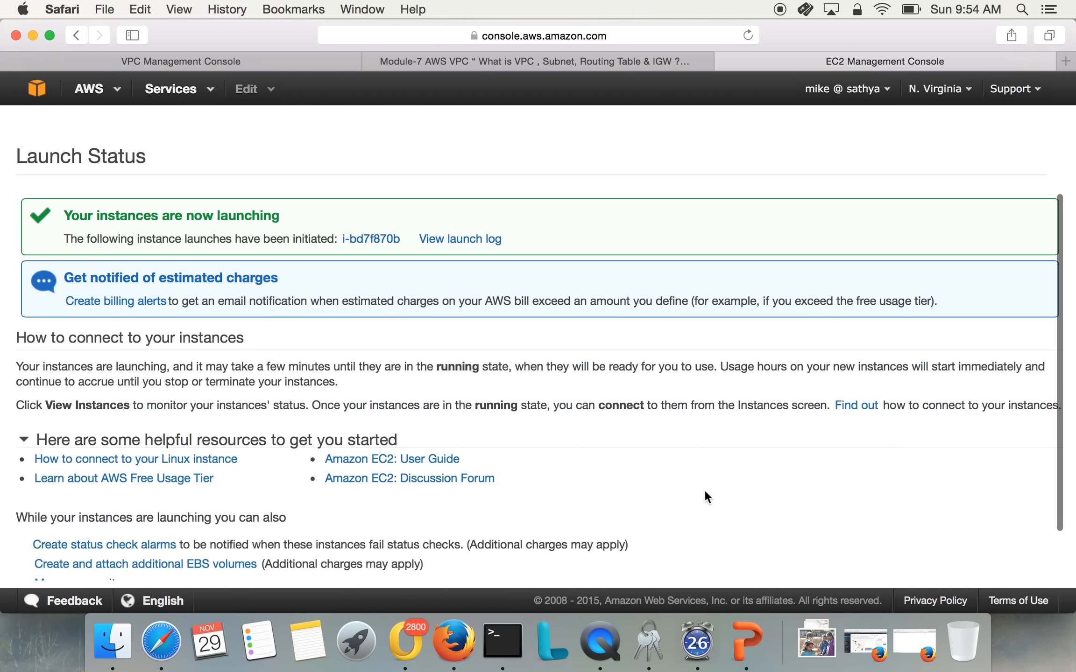
scroll(705, 498, "down", 2)
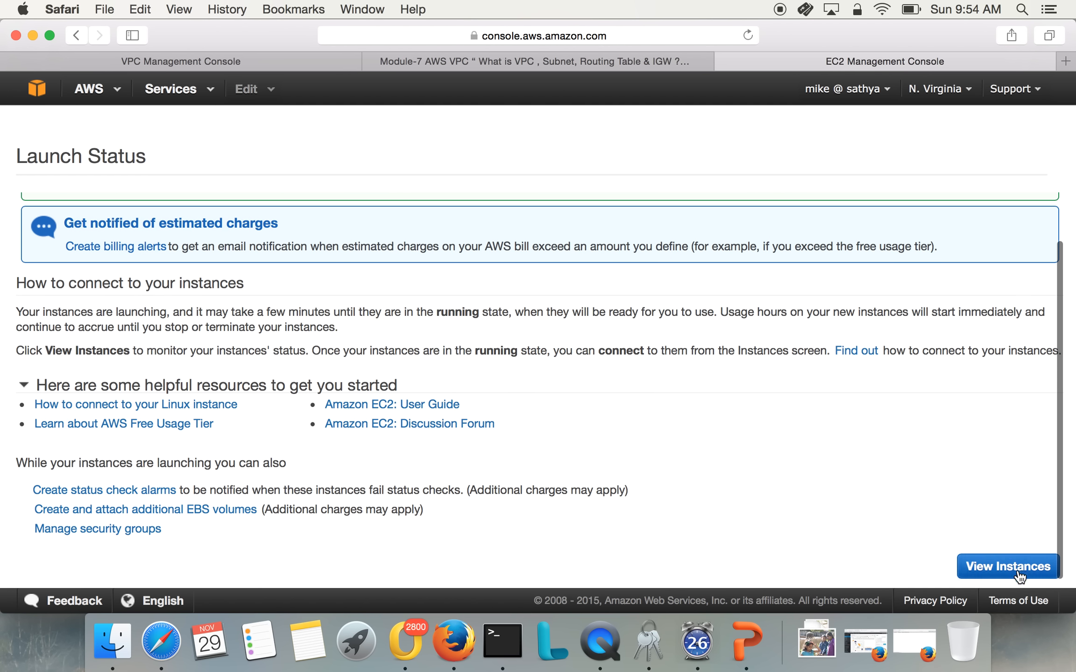
left_click(1009, 570)
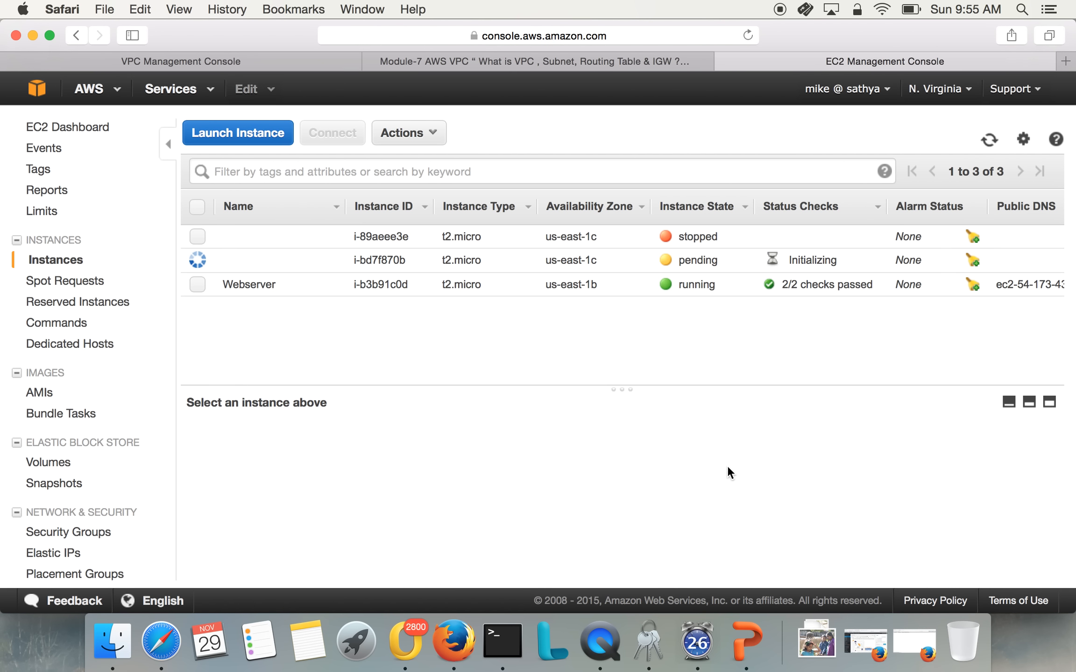
left_click(329, 260)
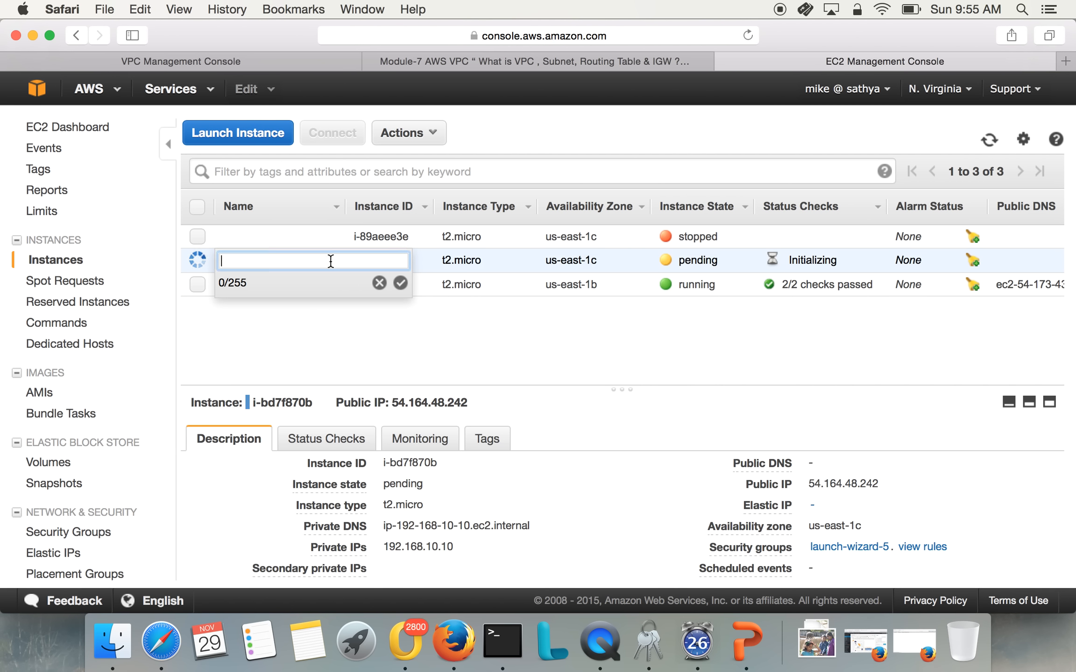
type("linux-public-")
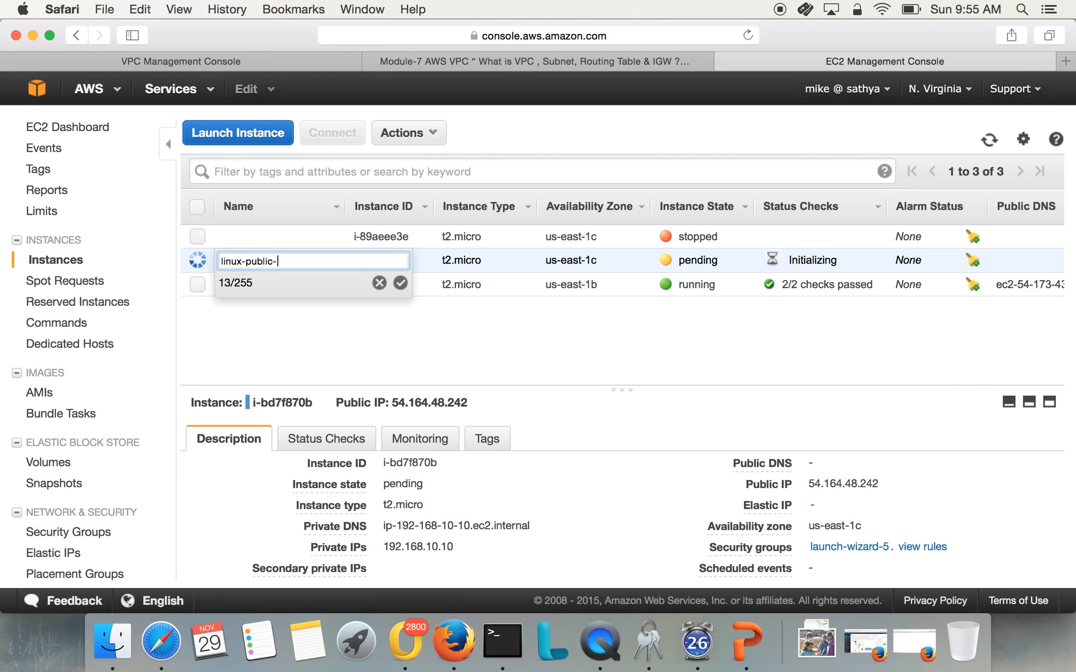
type("server")
left_click(400, 283)
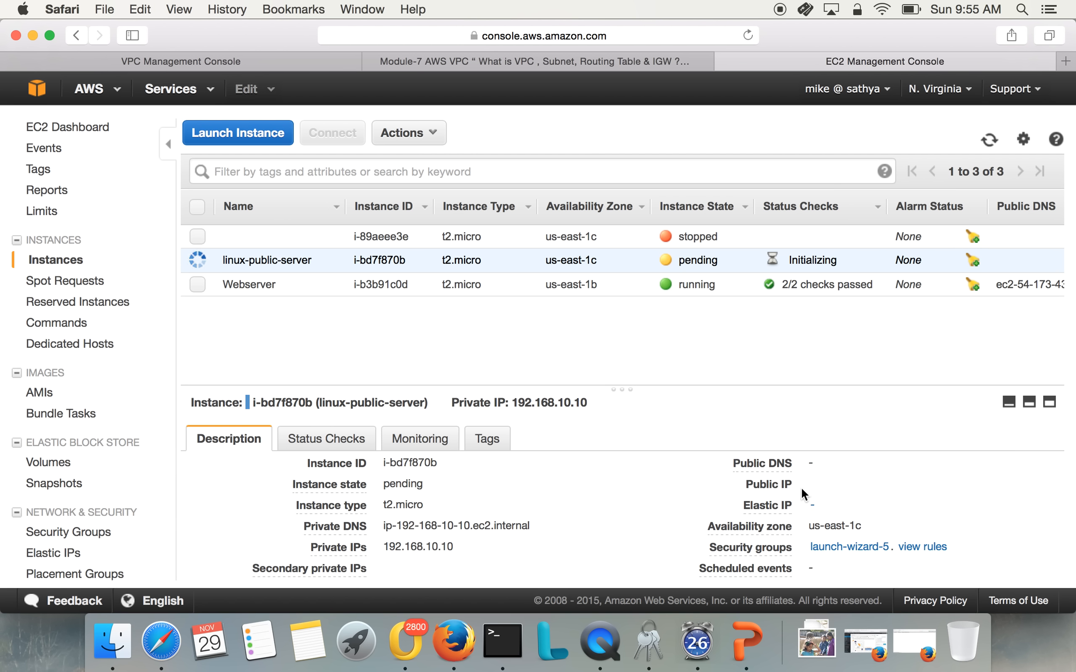
Refresh the instances list and check the private IP, public IP and network details of linux-public-server
mouse_move(791, 505)
left_click(989, 139)
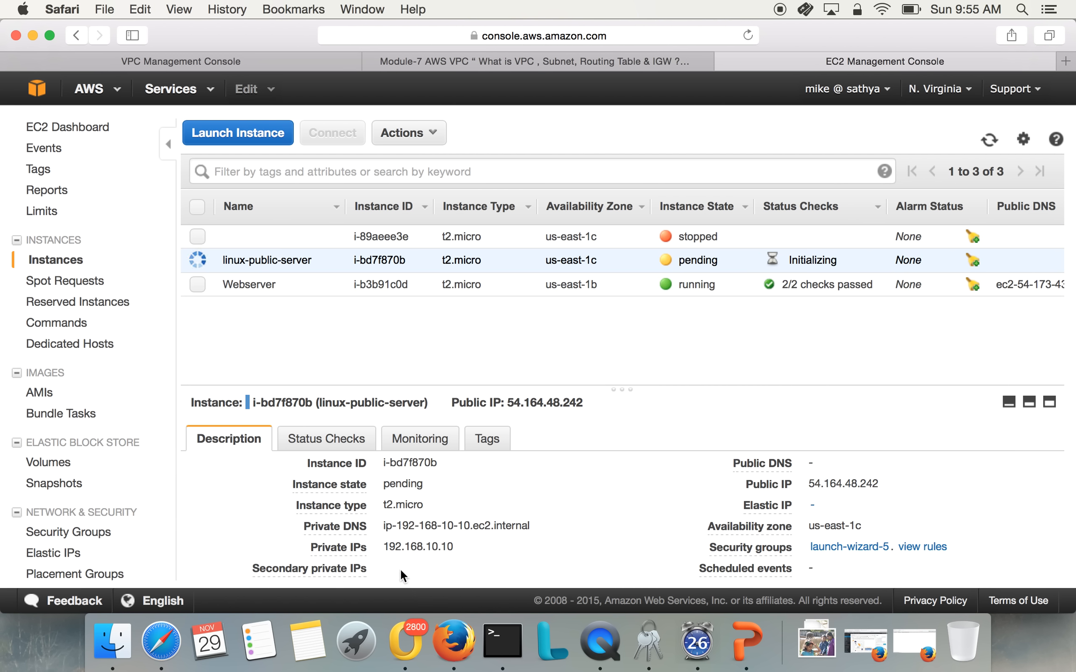
triple_click(401, 549)
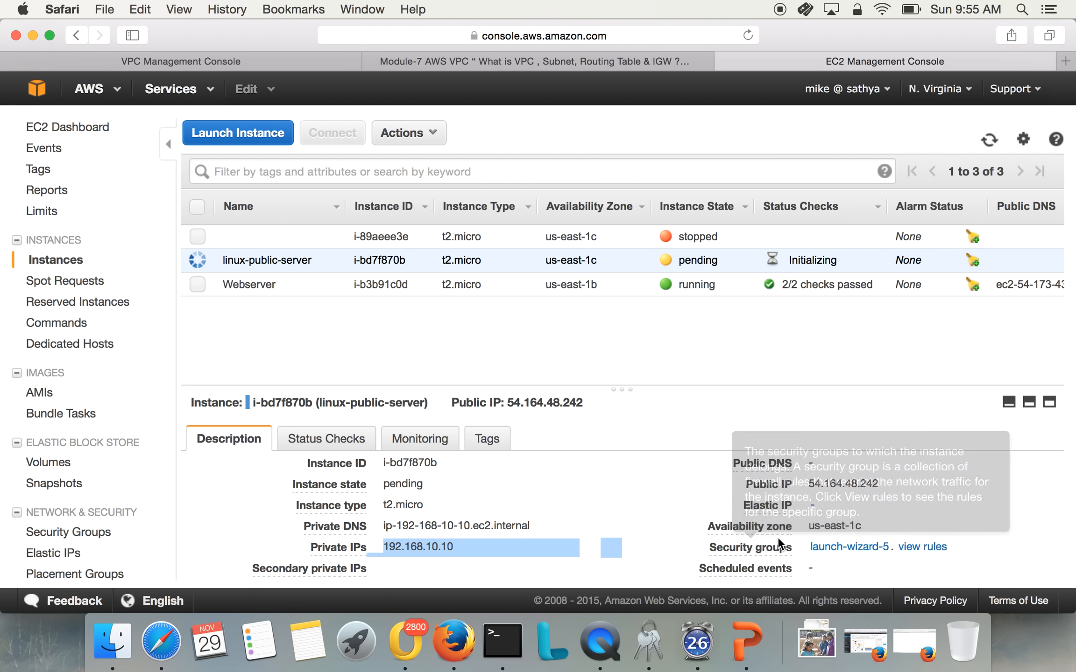
left_click(853, 484)
triple_click(853, 484)
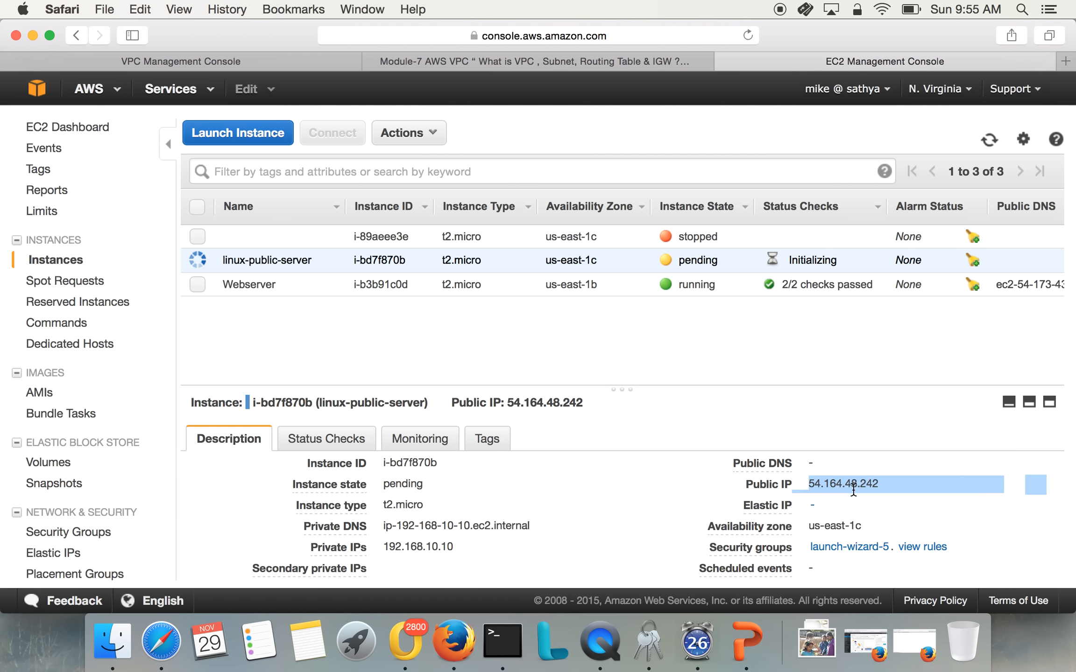
scroll(482, 556, "down", 8)
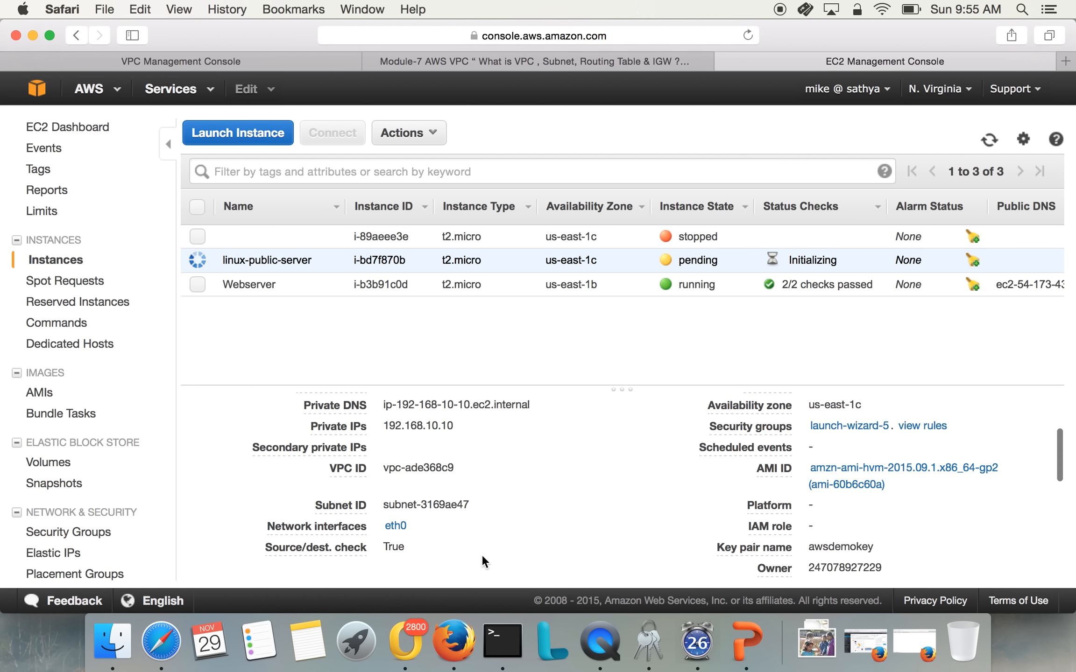
scroll(481, 553, "up", 10)
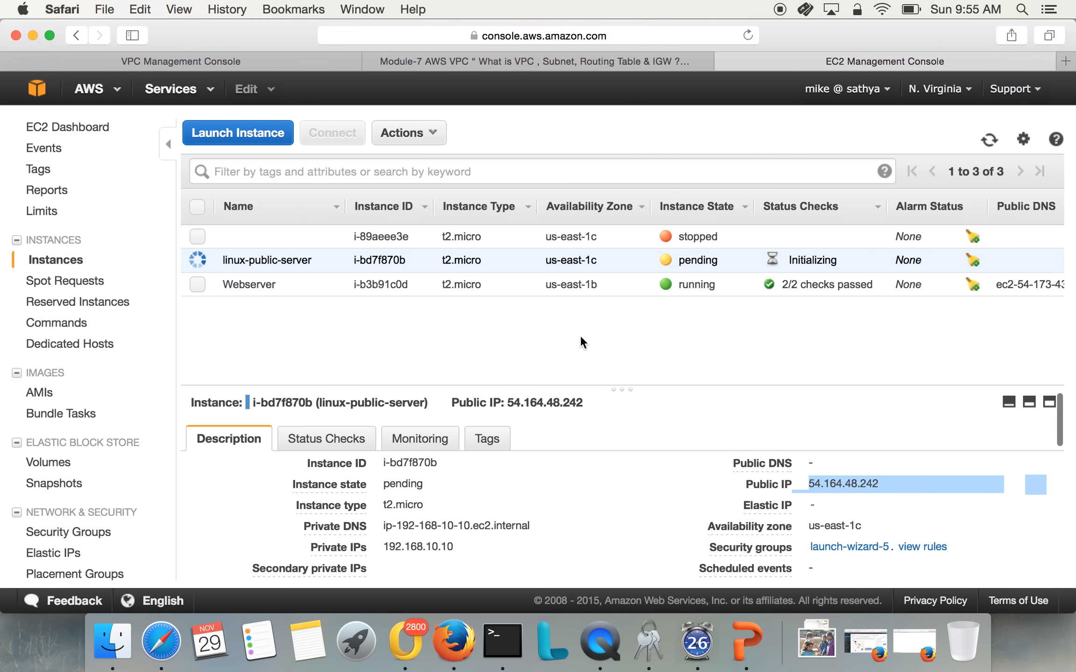
left_click(989, 141)
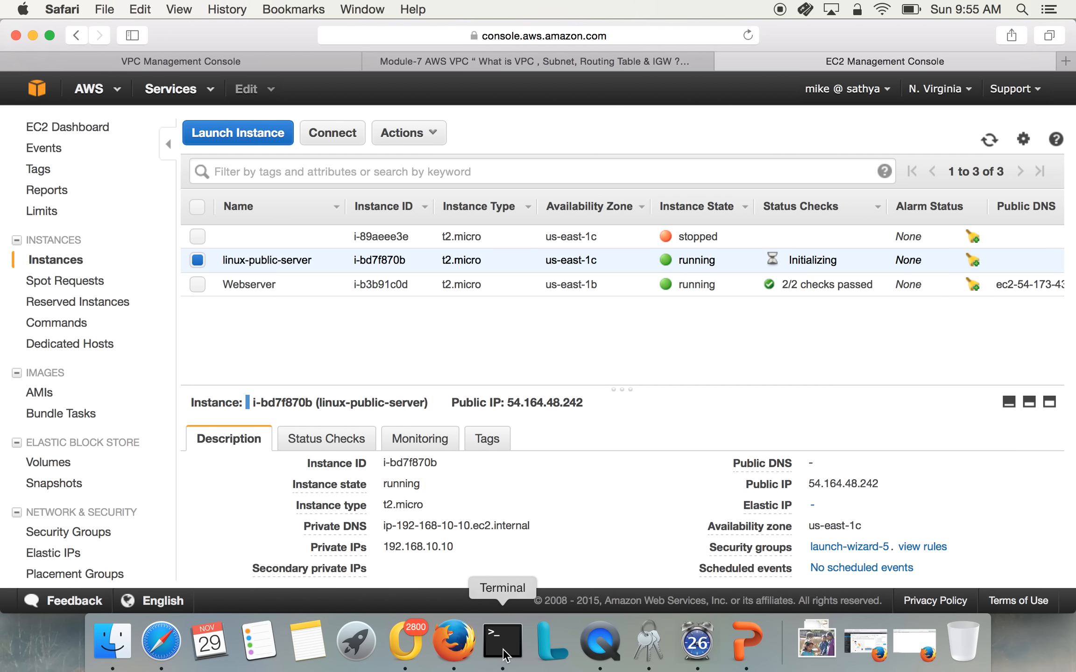
Open the connection instructions for linux-public-server and copy the example SSH command
left_click(327, 136)
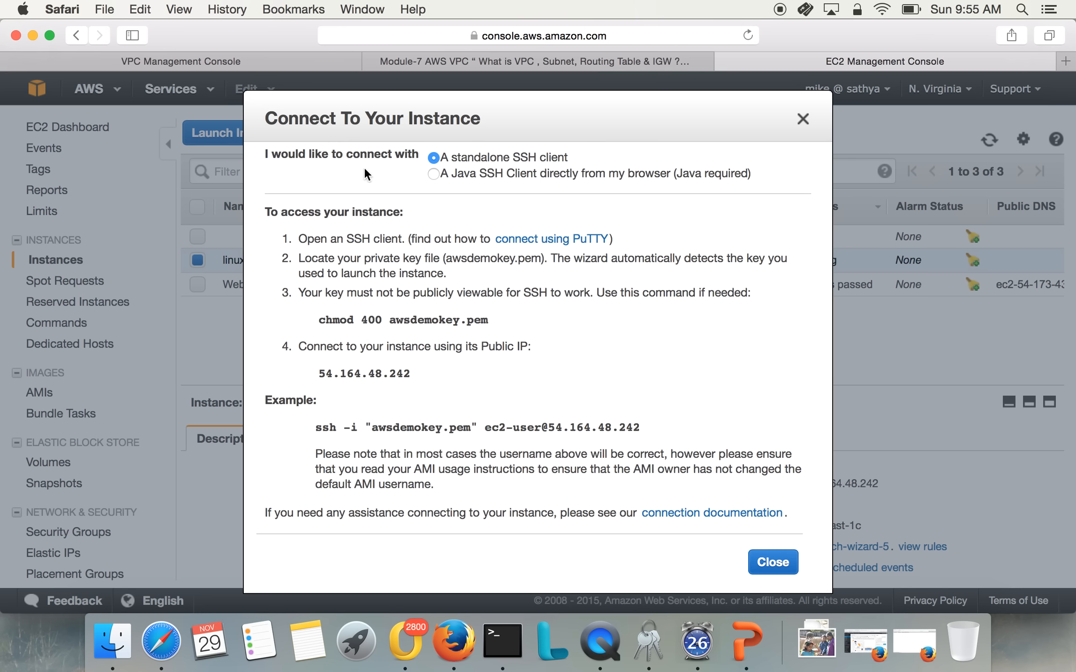
triple_click(429, 425)
right_click(429, 423)
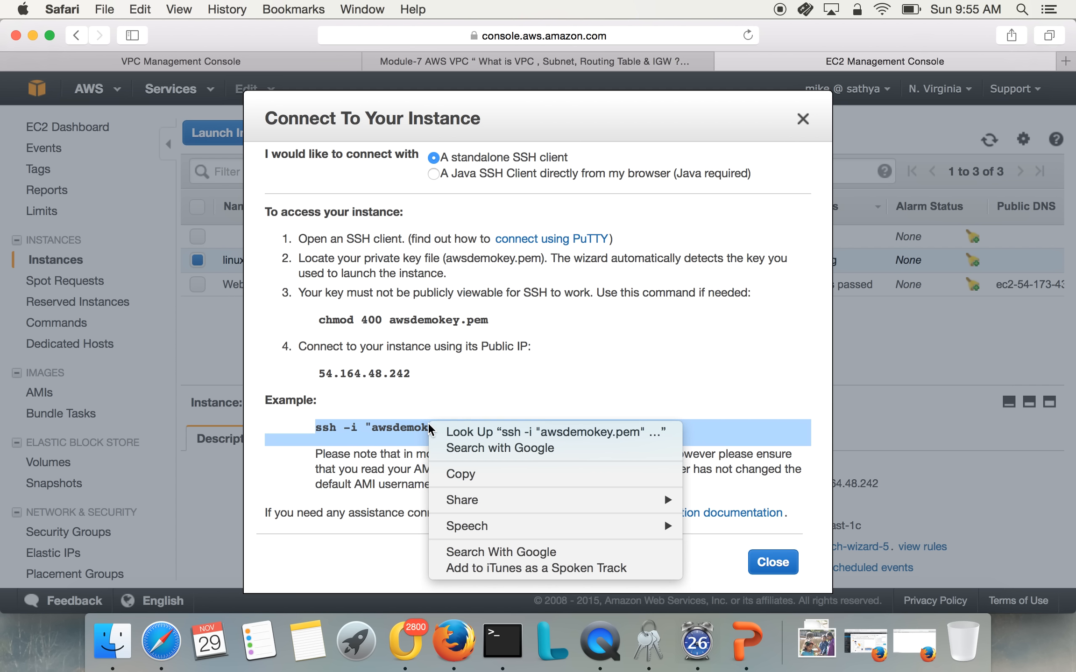
left_click(465, 474)
Switch to Terminal and change the working directory to ../Downloads/
left_click(502, 647)
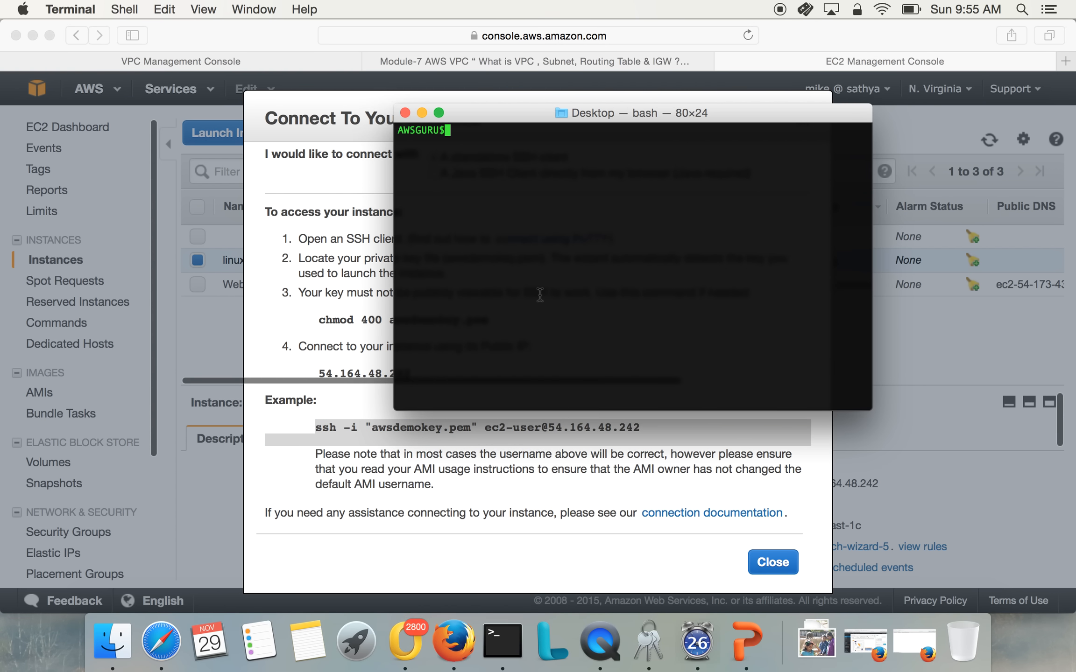
key("Return")
key("Return")
type("cd ..")
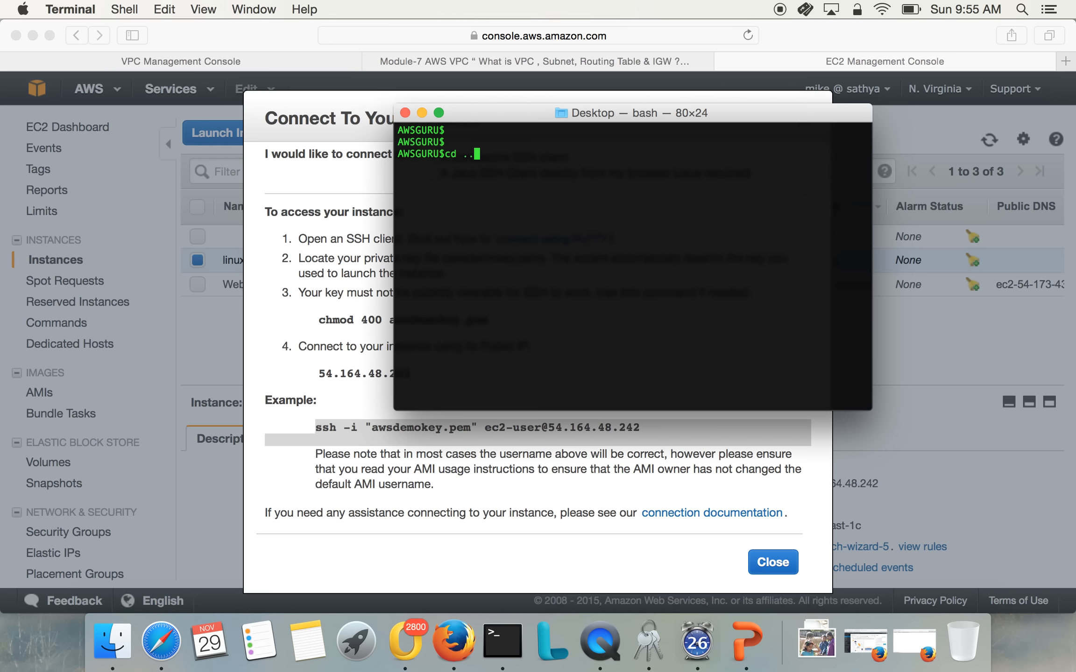
type("/Downloads/")
key("Return")
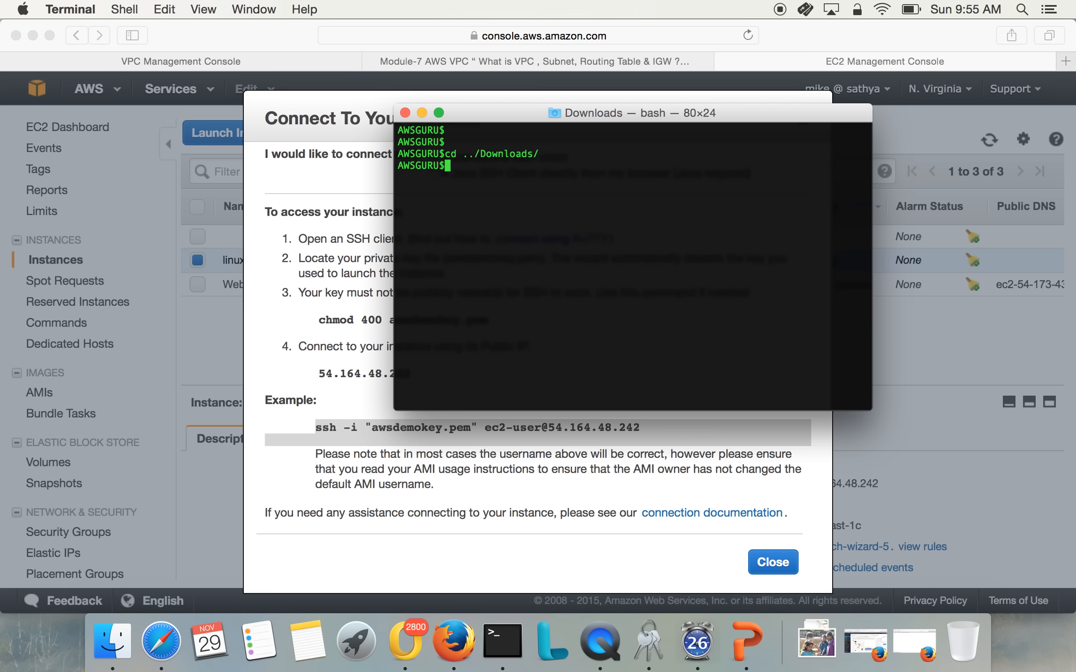
right_click(593, 224)
left_click(618, 259)
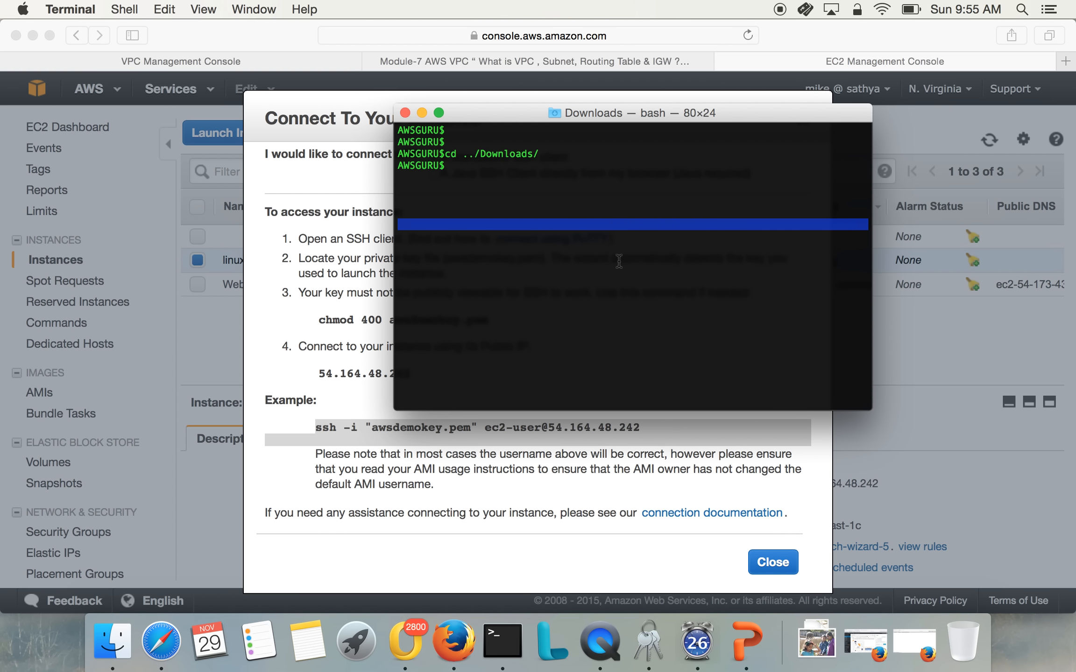
right_click(614, 255)
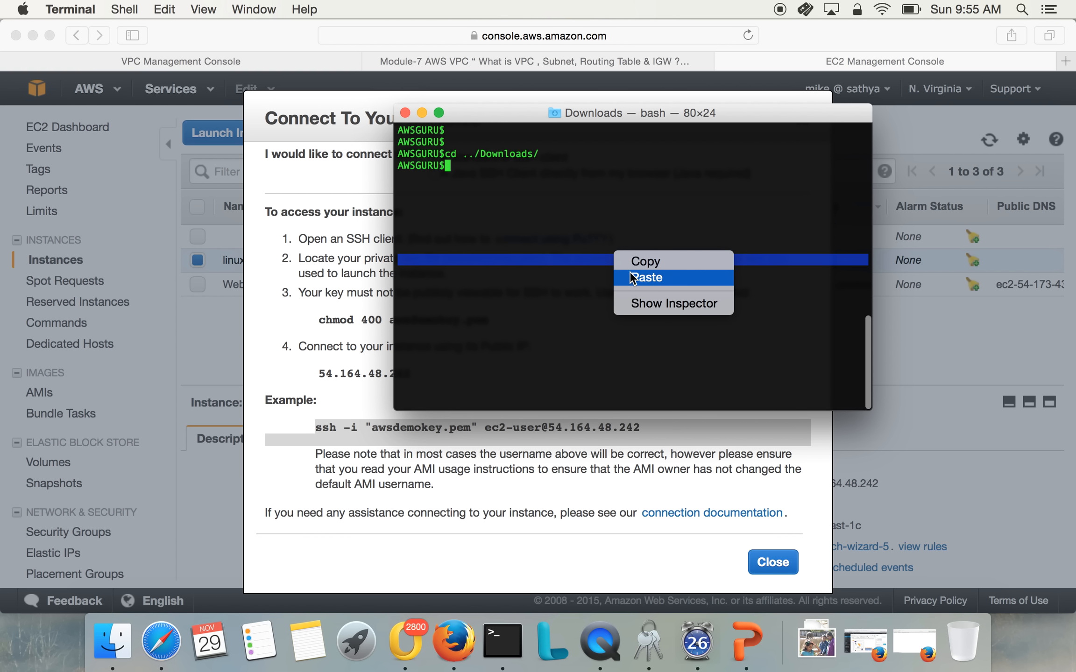
left_click(629, 273)
key("Return")
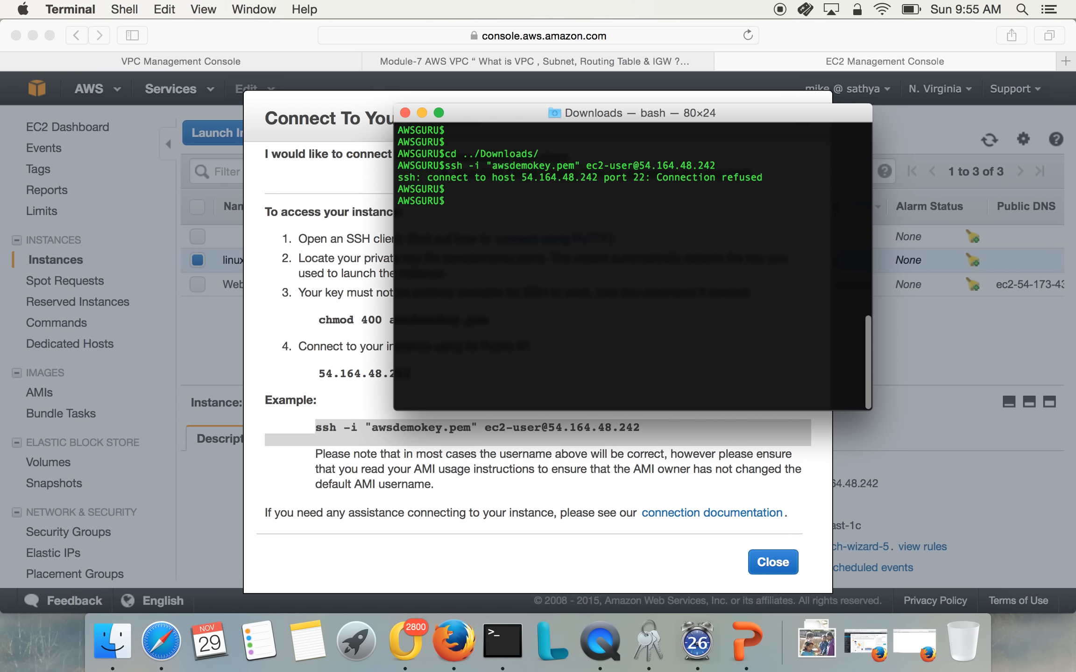
key("Up")
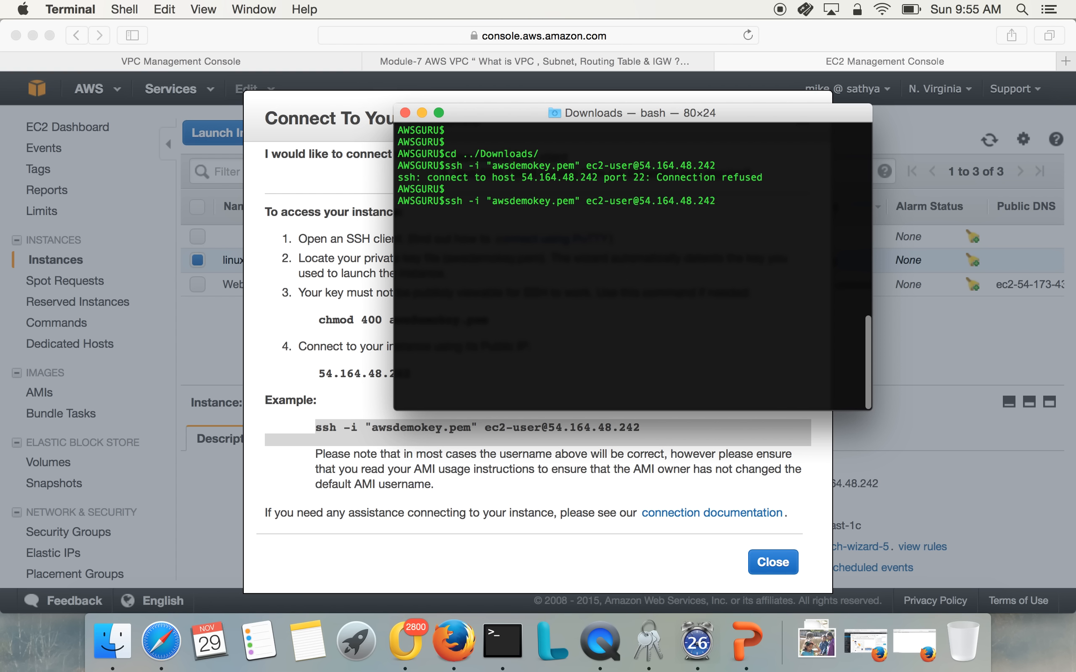
key("Return")
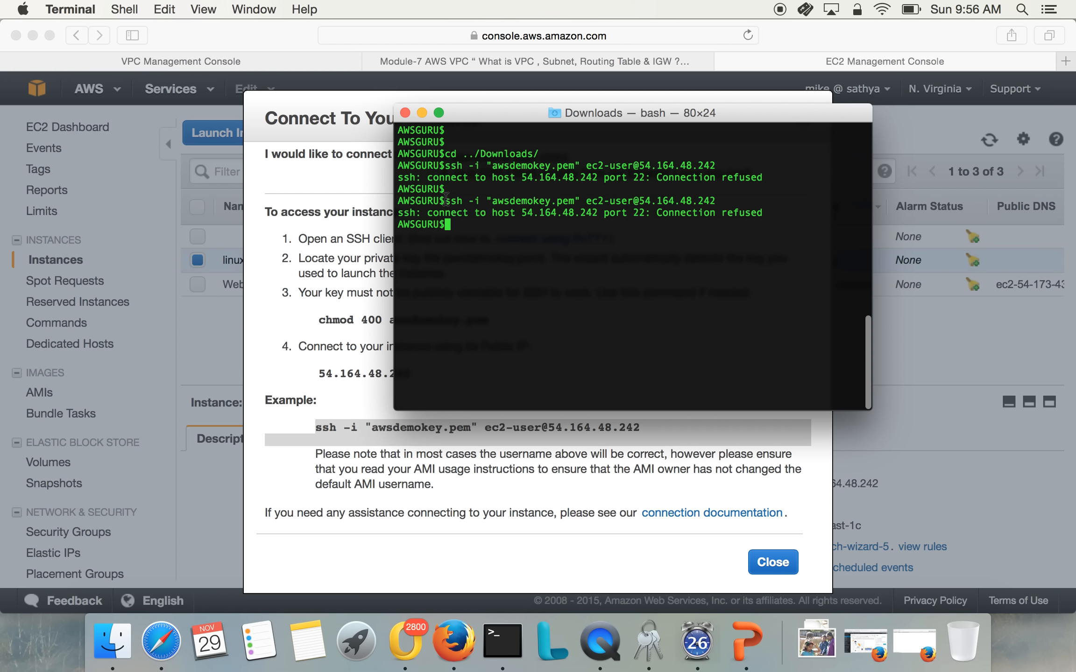
left_click_drag(445, 200, 712, 202)
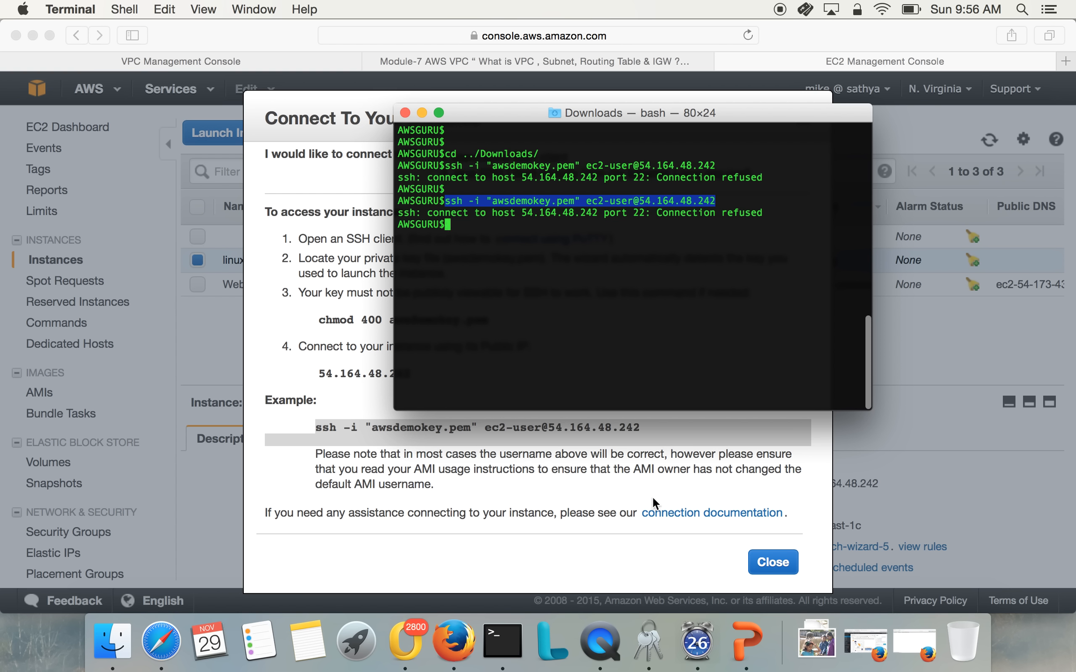
Return to the EC2 console in Safari, close the connection instructions and open the instance's launch-wizard-5 security group
left_click(763, 558)
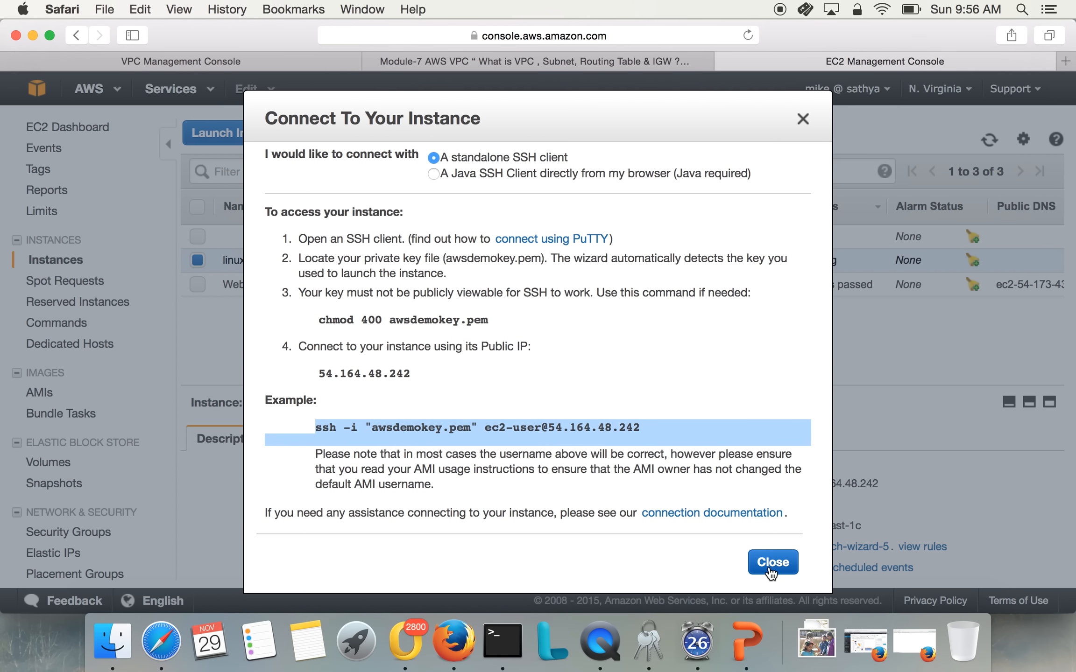
left_click(768, 566)
scroll(604, 515, "down", 2)
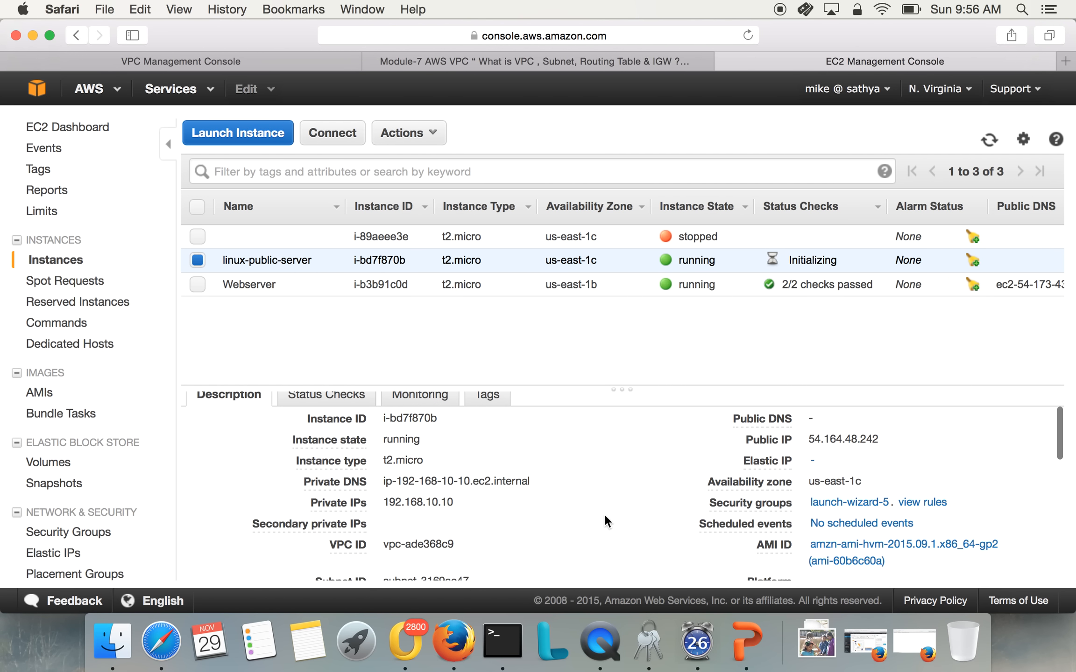
left_click(838, 503)
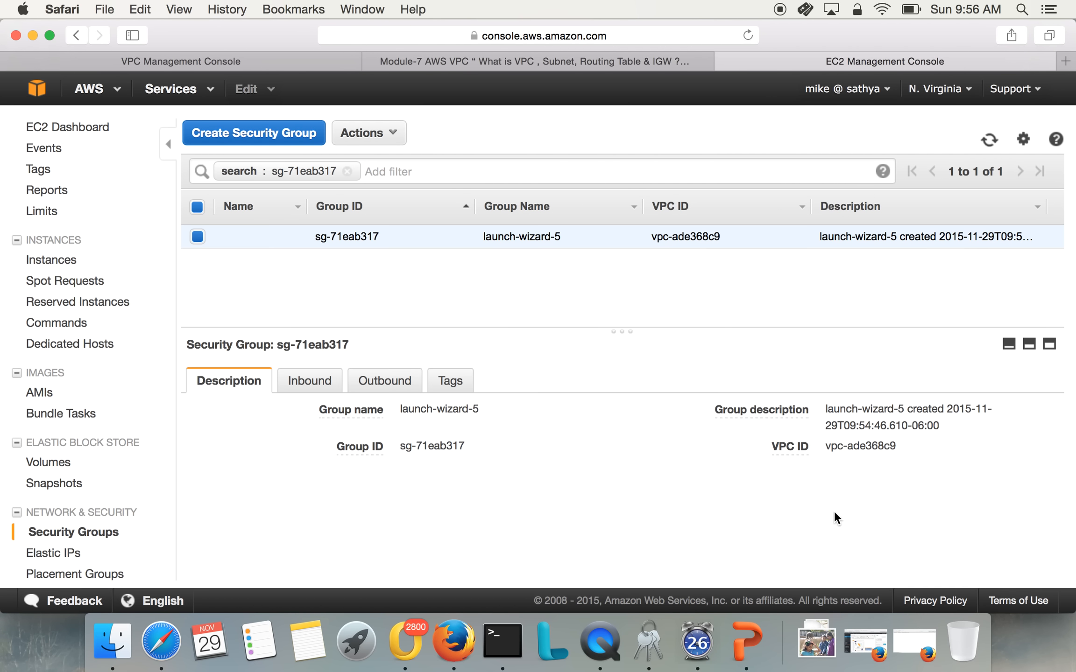
Review the inbound and outbound rules of launch-wizard-5, and go back to the linux-public-server instance
left_click(316, 387)
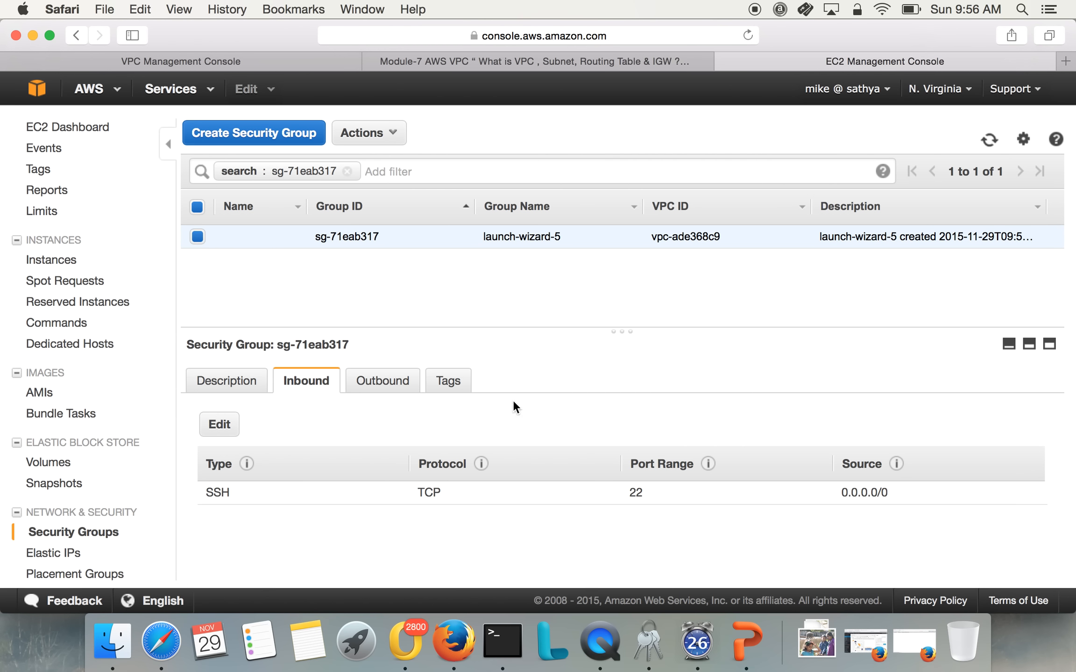
left_click(373, 383)
left_click(252, 380)
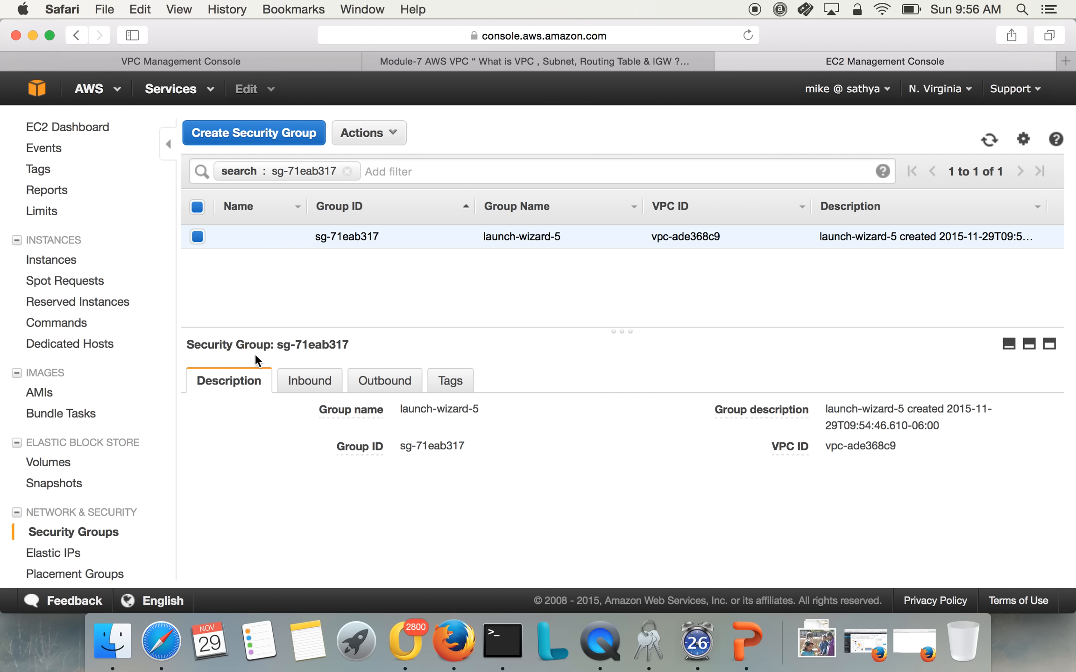
left_click(65, 256)
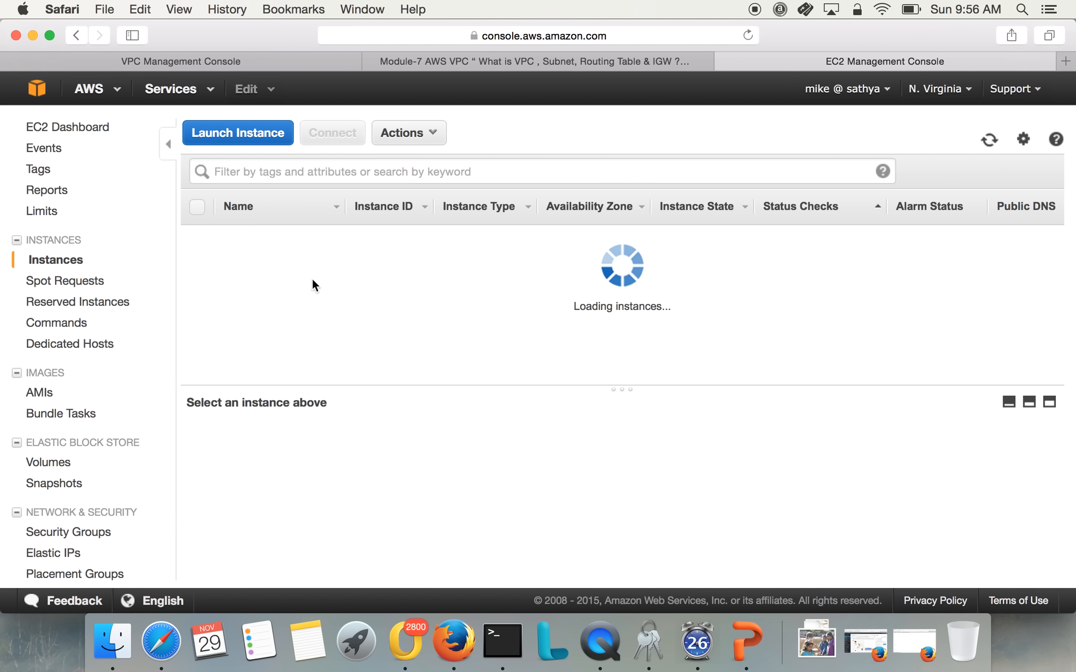
left_click(451, 260)
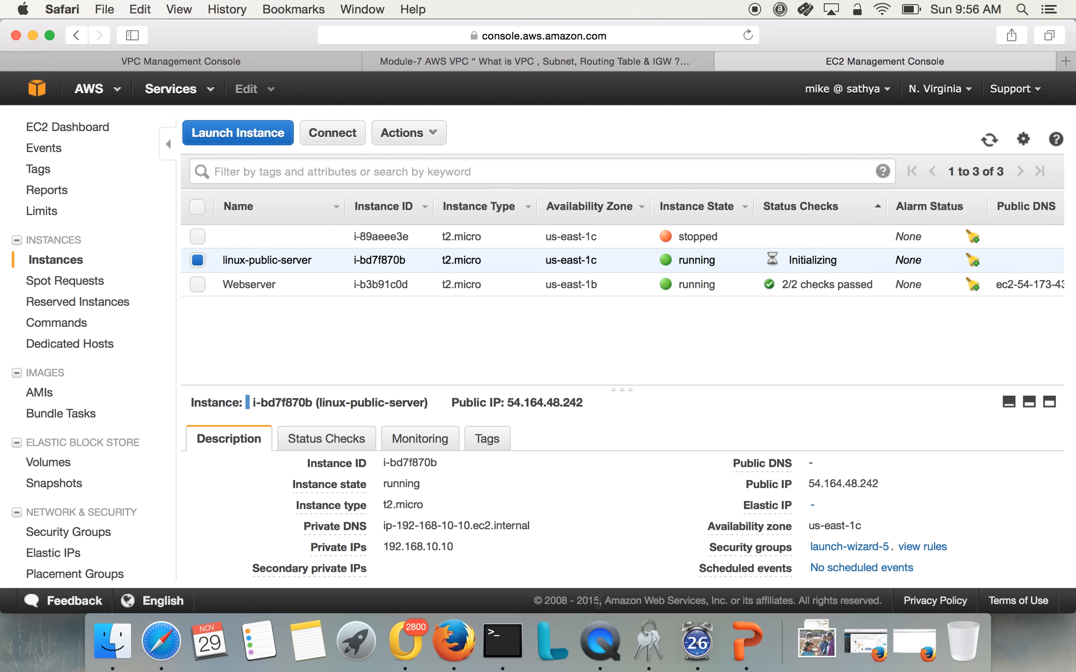
left_click(502, 642)
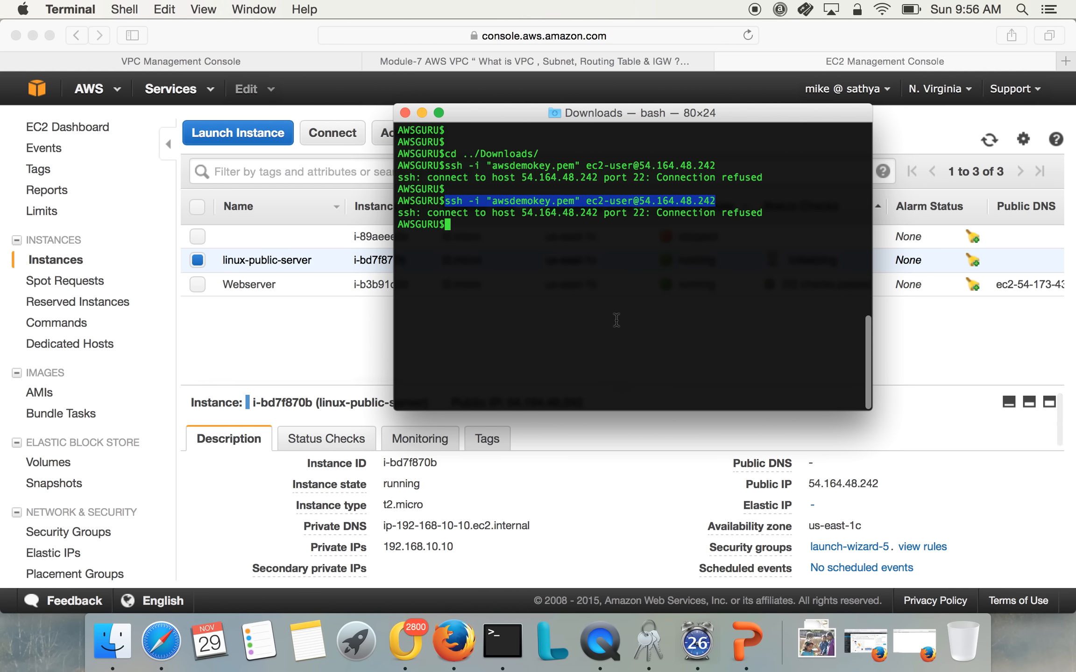
key("Up")
key("Return")
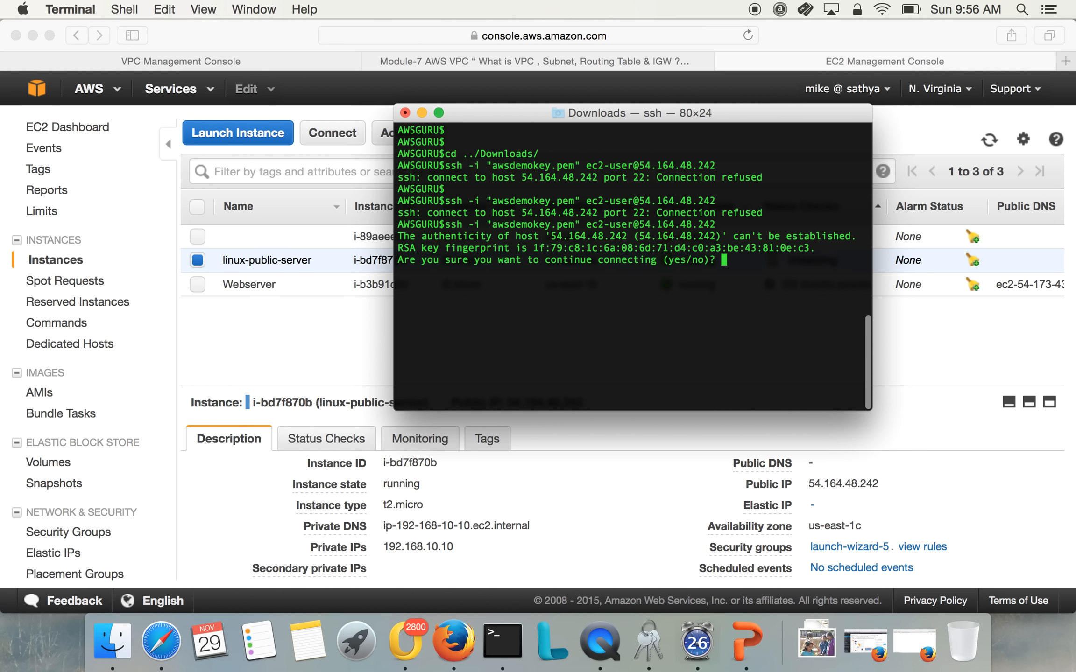
type("yes")
key("Return")
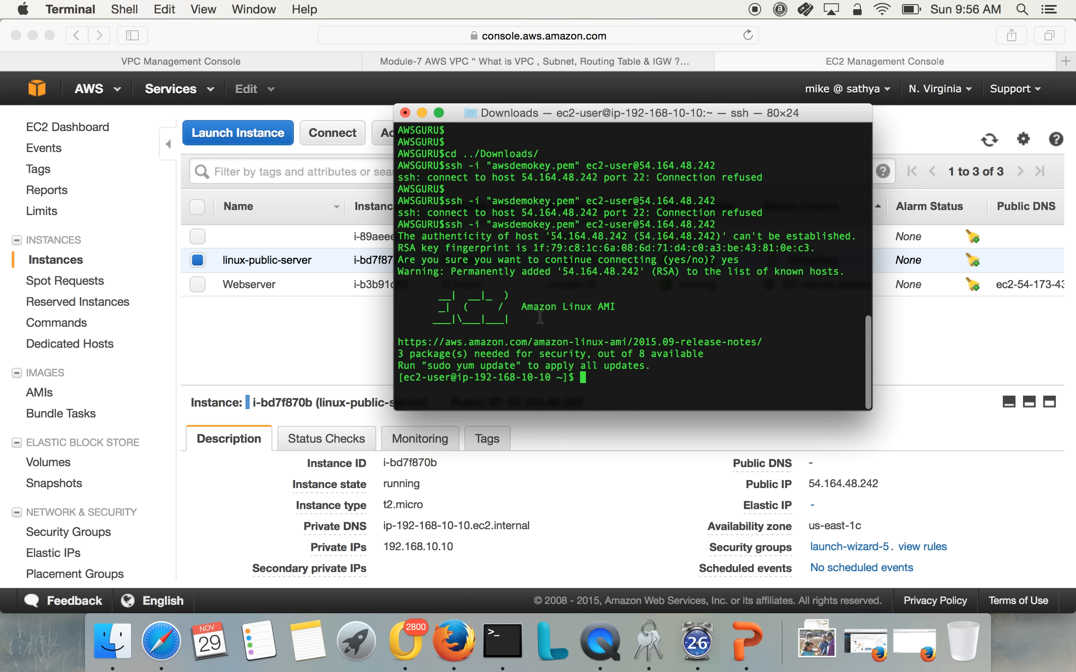
Clear the SSH session's screen and ping google.com, widening the terminal window and stopping the ping after several replies
triple_click(510, 377)
left_click(509, 377)
left_click_drag(474, 377, 539, 376)
type("clear")
key("Return")
type("ping google.com")
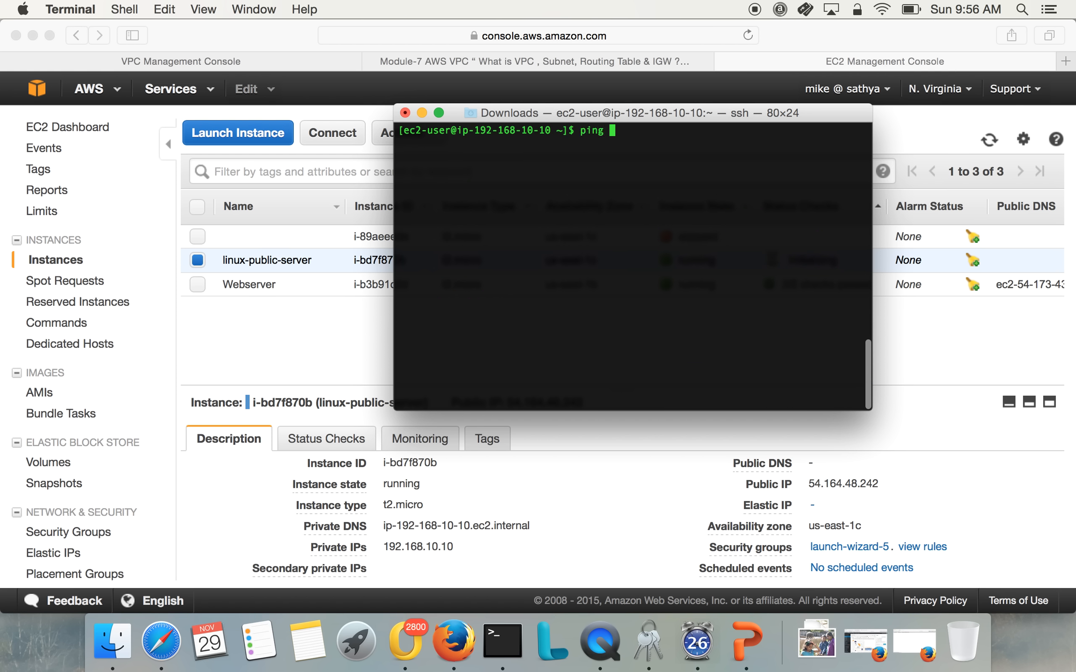
key("Return")
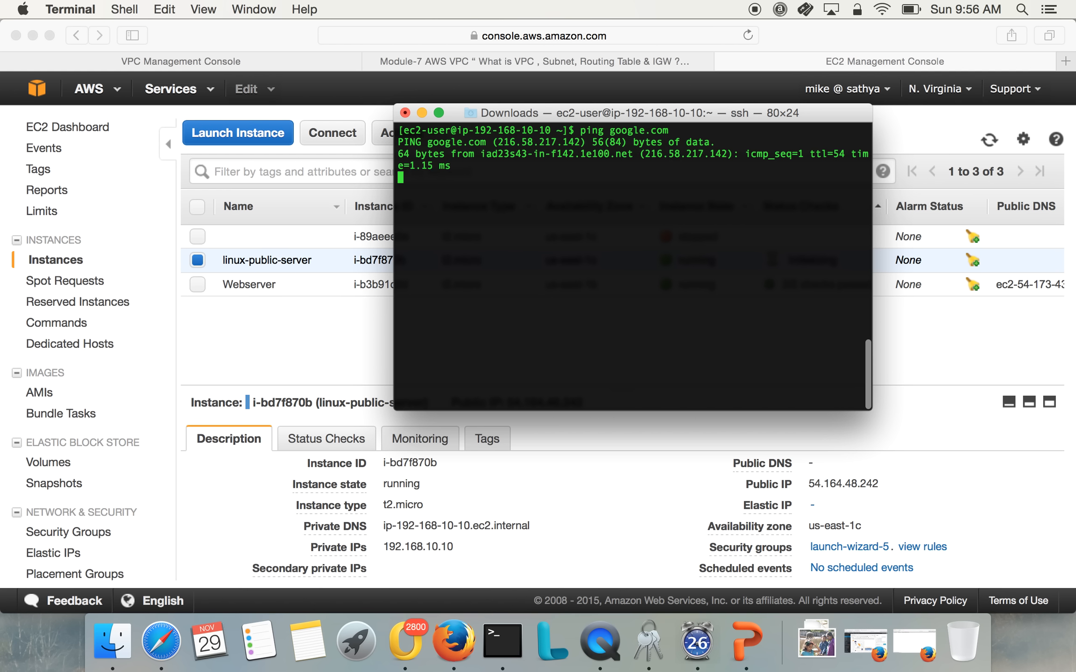
left_click_drag(394, 410, 220, 412)
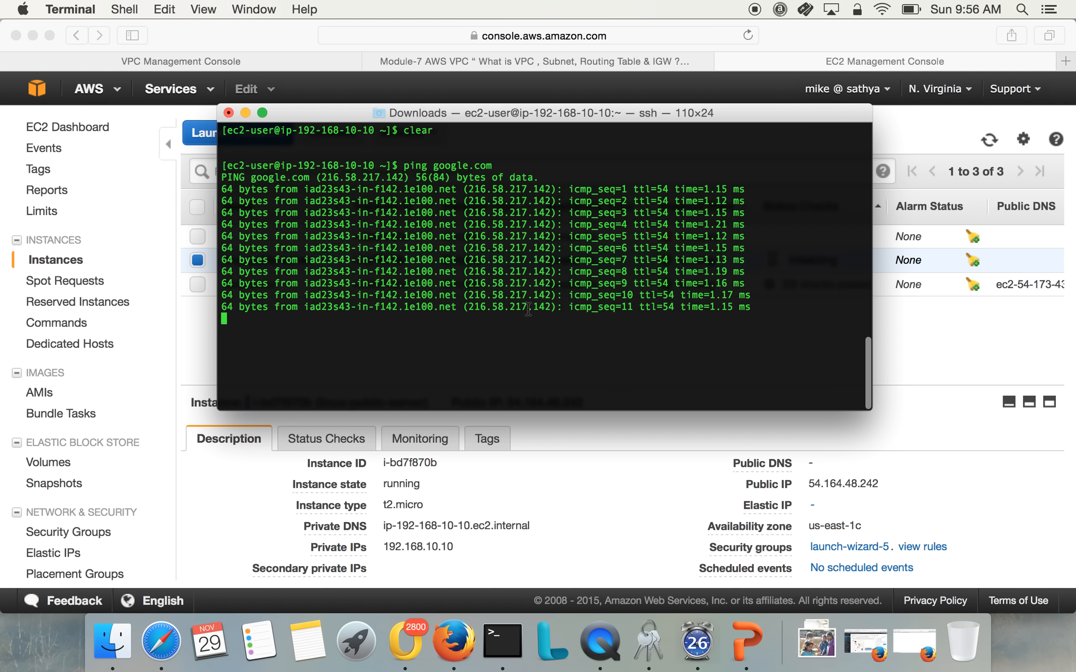
key("ctrl+c")
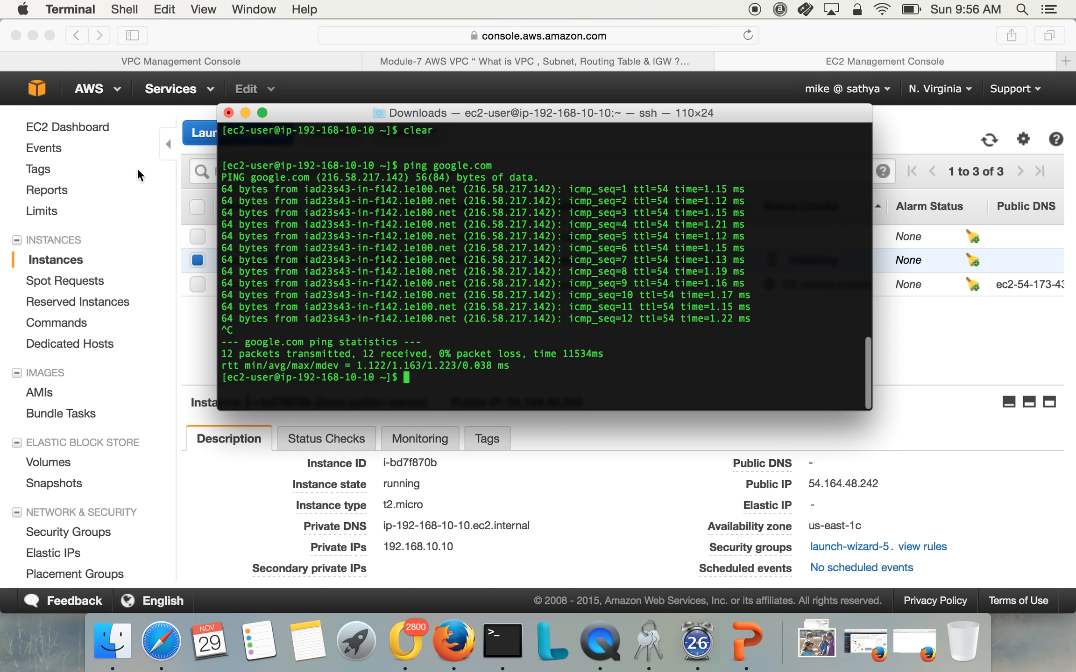
Return to the EC2 console in Safari and start a new instance launch with the Amazon Linux AMI and t2.micro type
left_click(302, 39)
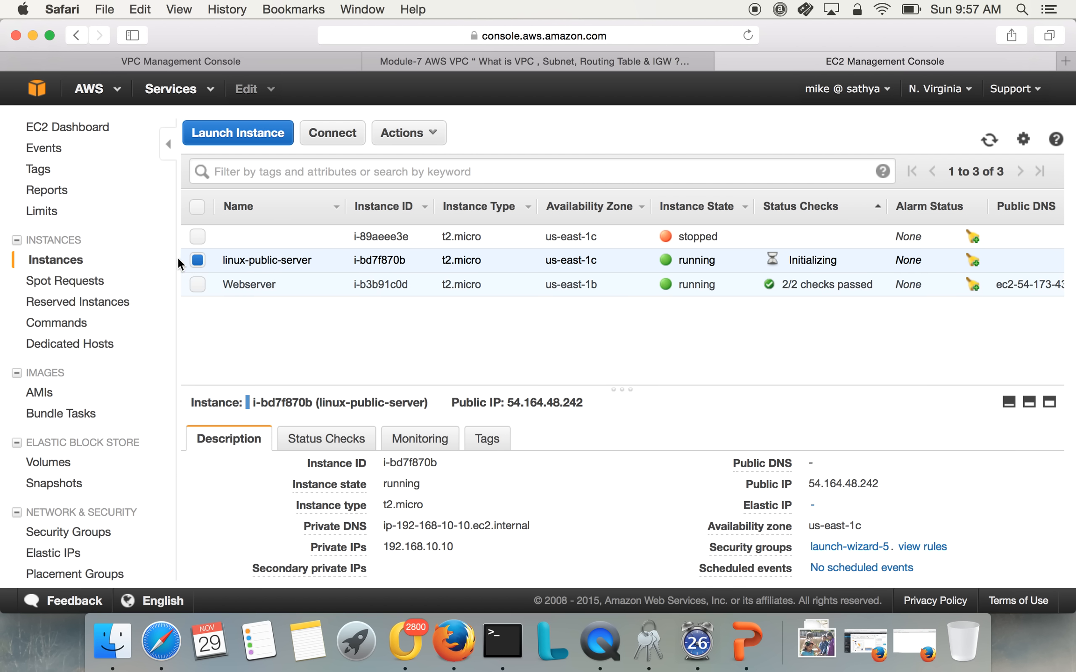
left_click(212, 132)
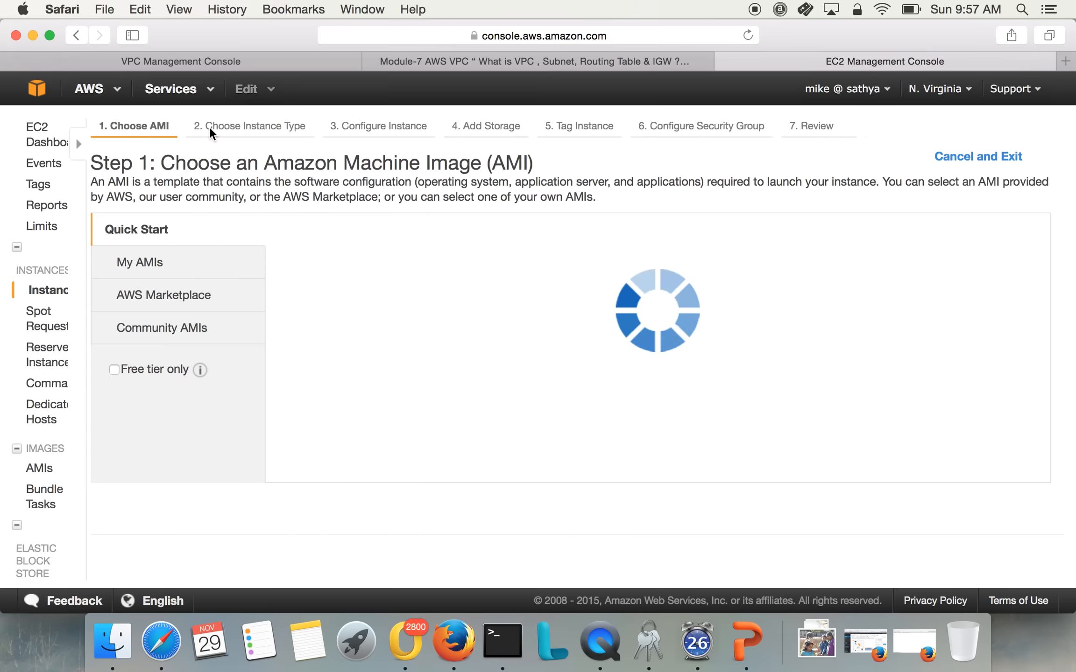
left_click(952, 267)
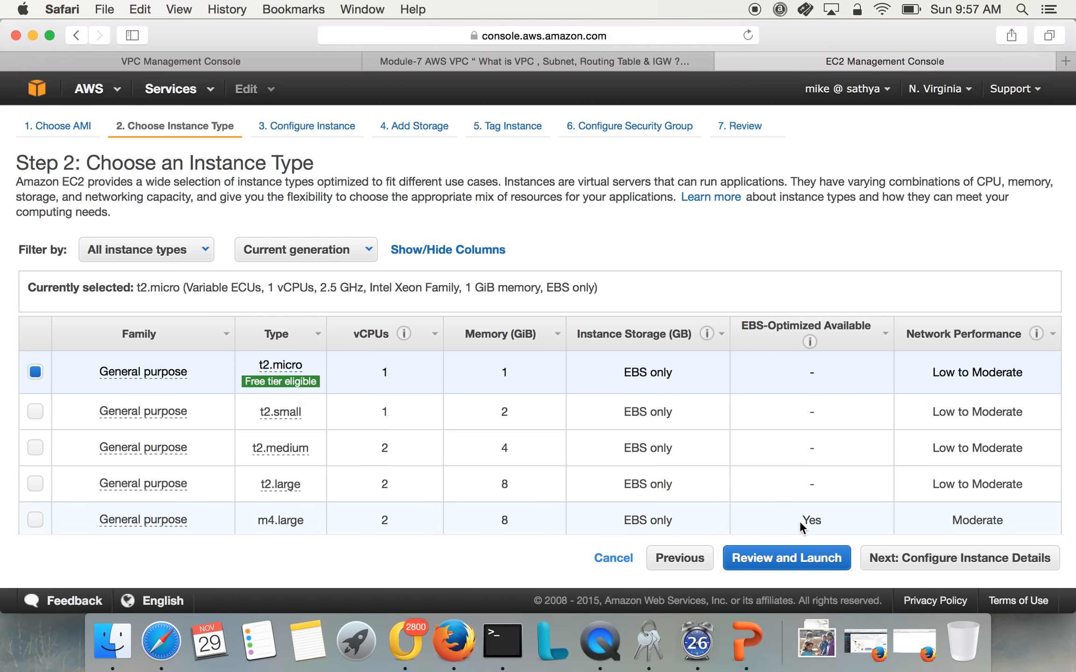
left_click(881, 558)
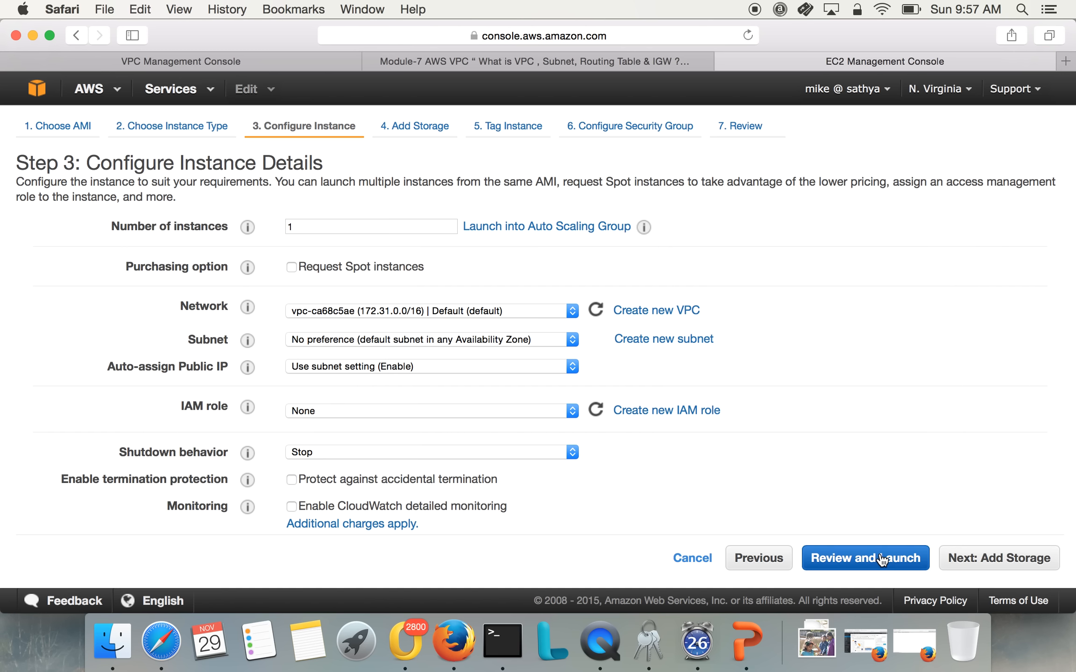
Set the new instance's network to MYVPC-DFW-office and its subnet to DFW-Private-192.168.20.x
left_click(407, 312)
left_click(405, 325)
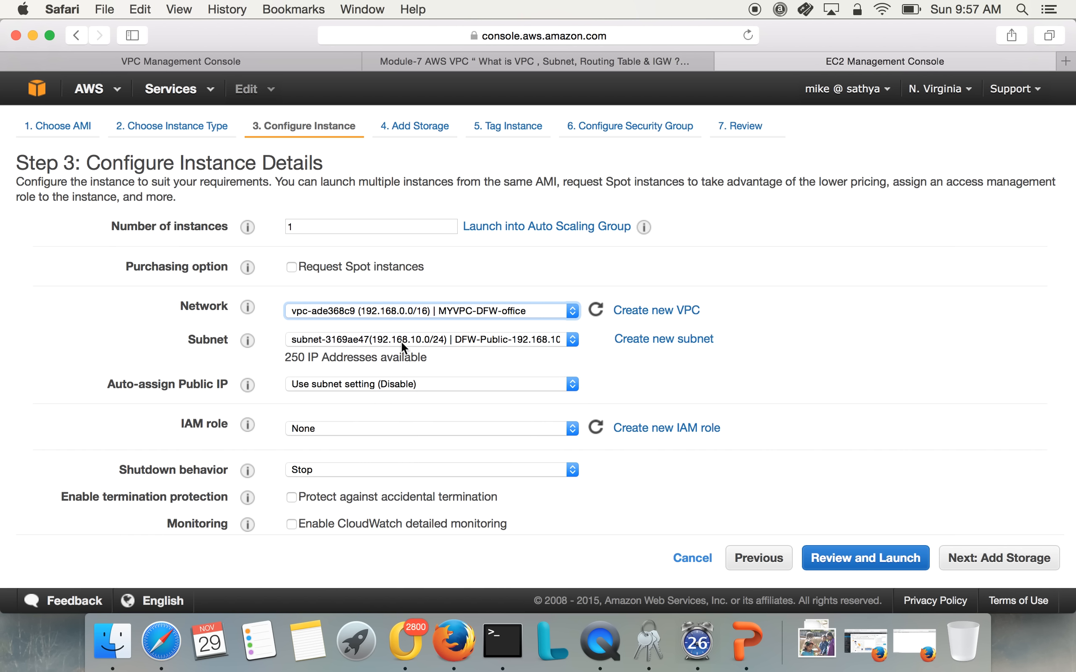
left_click(401, 341)
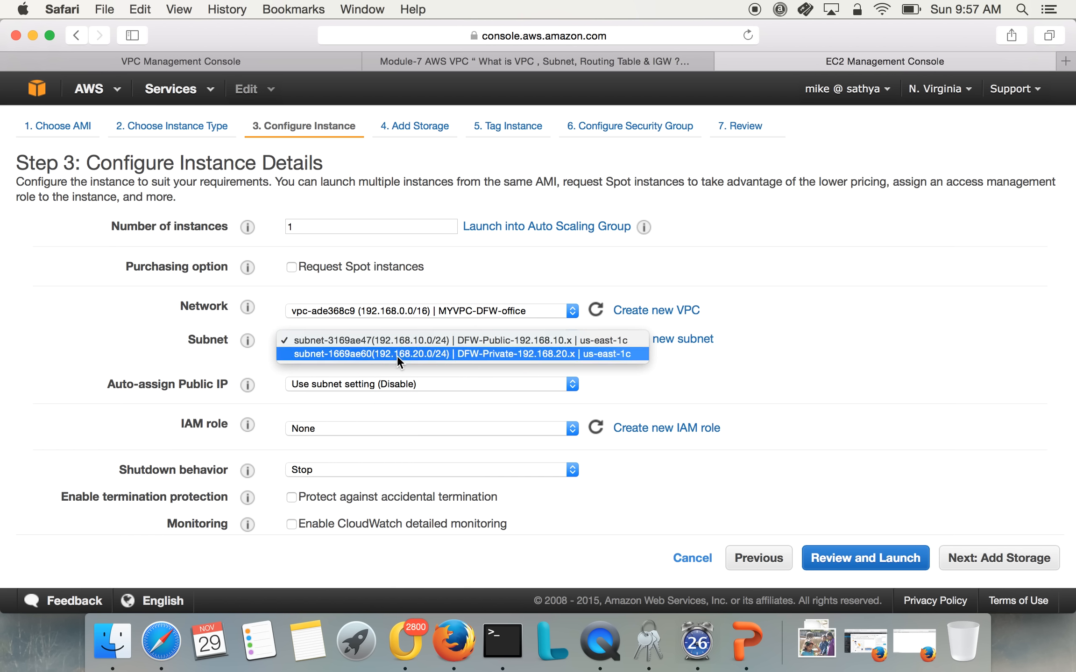
left_click(397, 354)
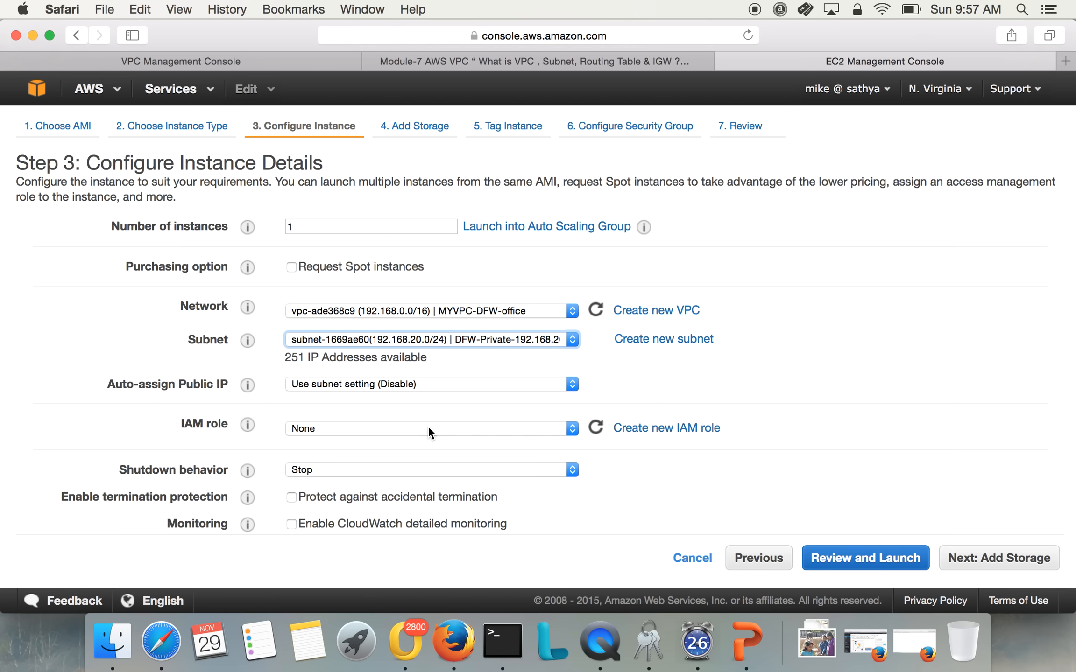
scroll(552, 506, "down", 3)
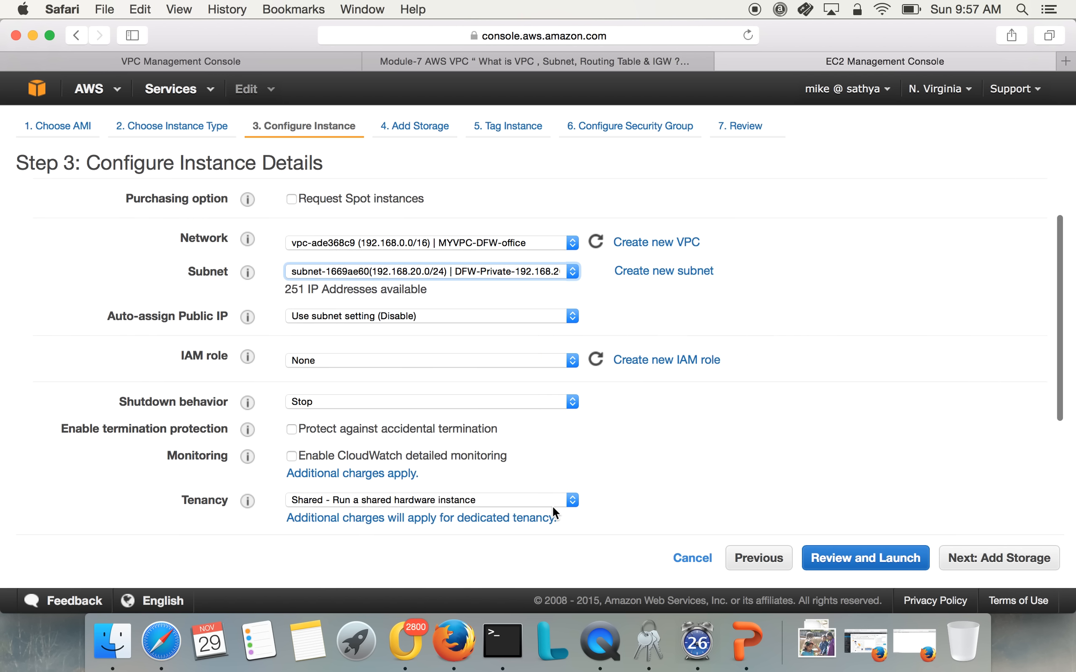
Launch the instance with the existing awsdemokey key pair, acknowledging access to its private key file, and open the instances list
left_click(898, 565)
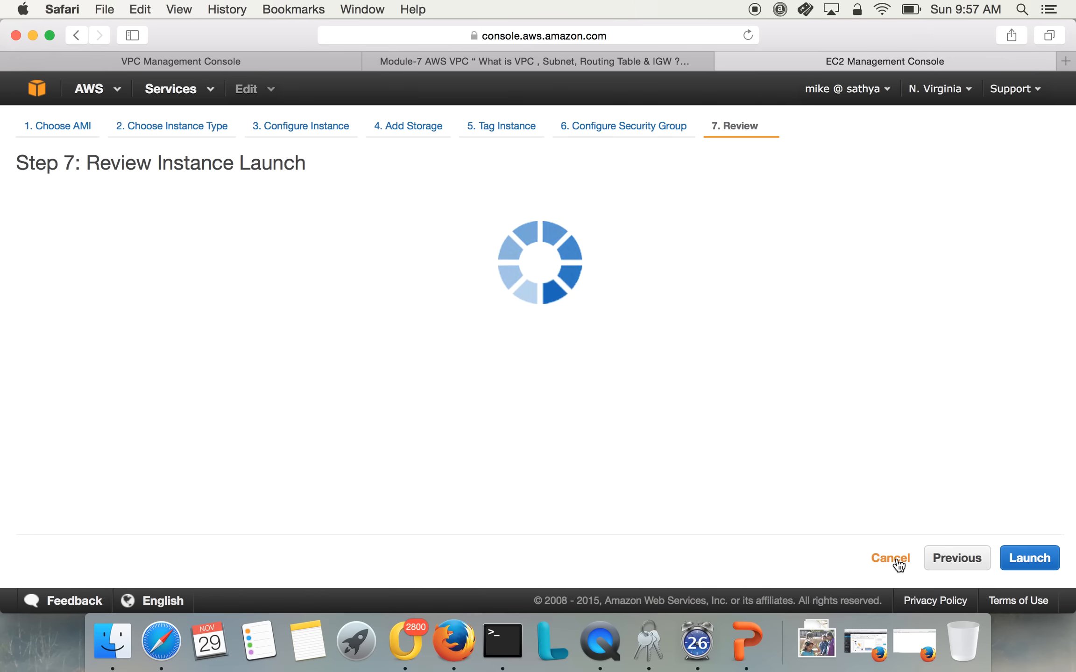
left_click(1044, 565)
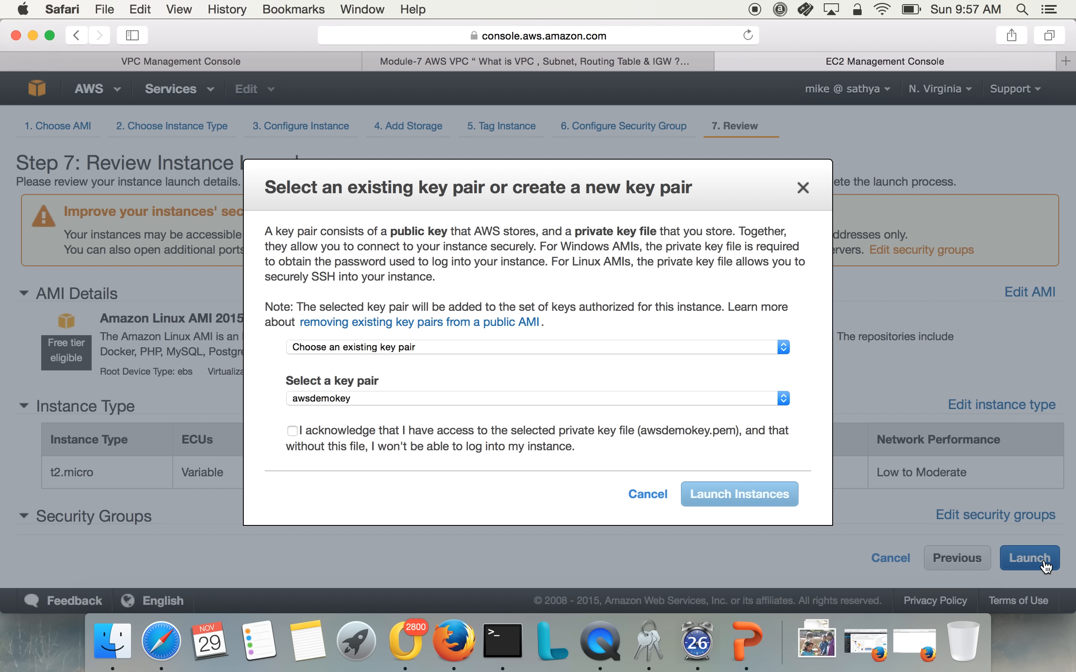
left_click(495, 432)
left_click(712, 494)
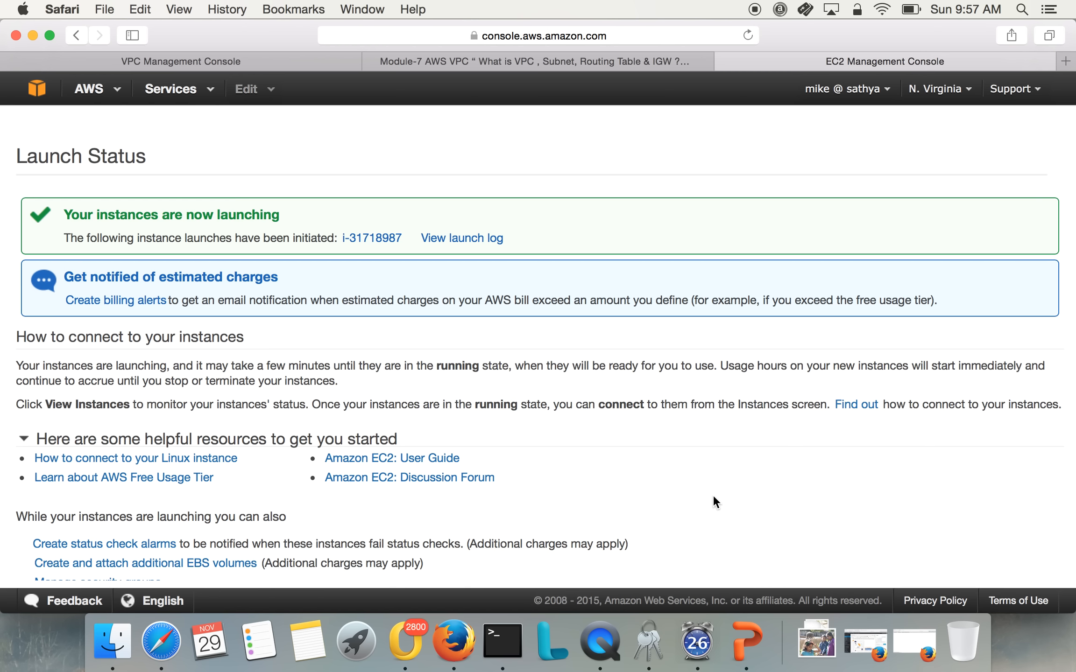
scroll(691, 514, "down", 3)
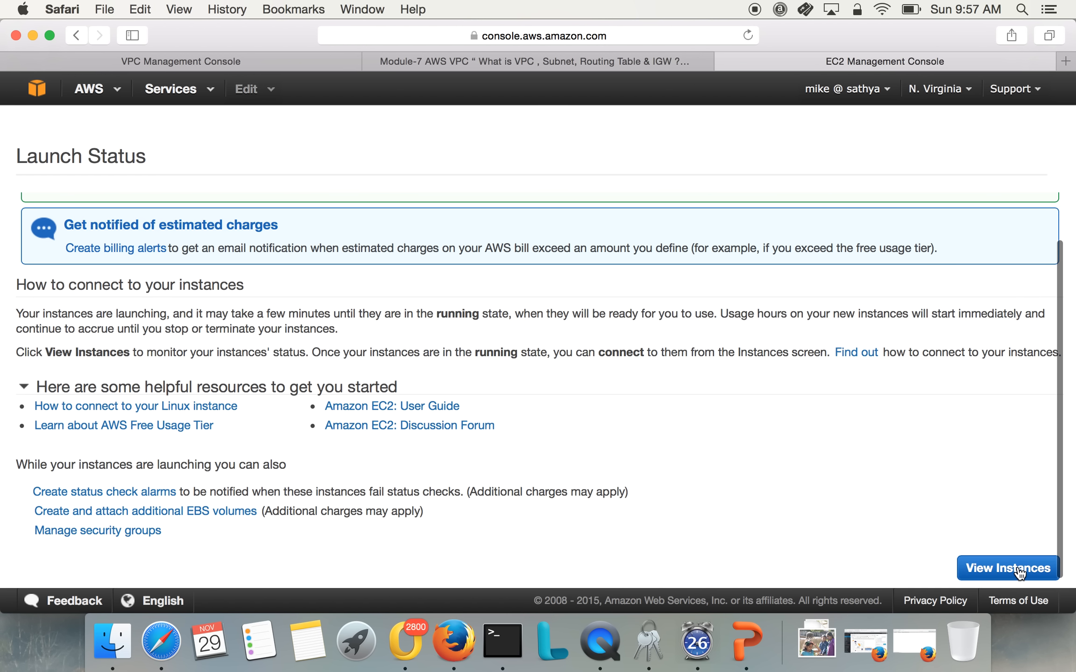
left_click(1018, 570)
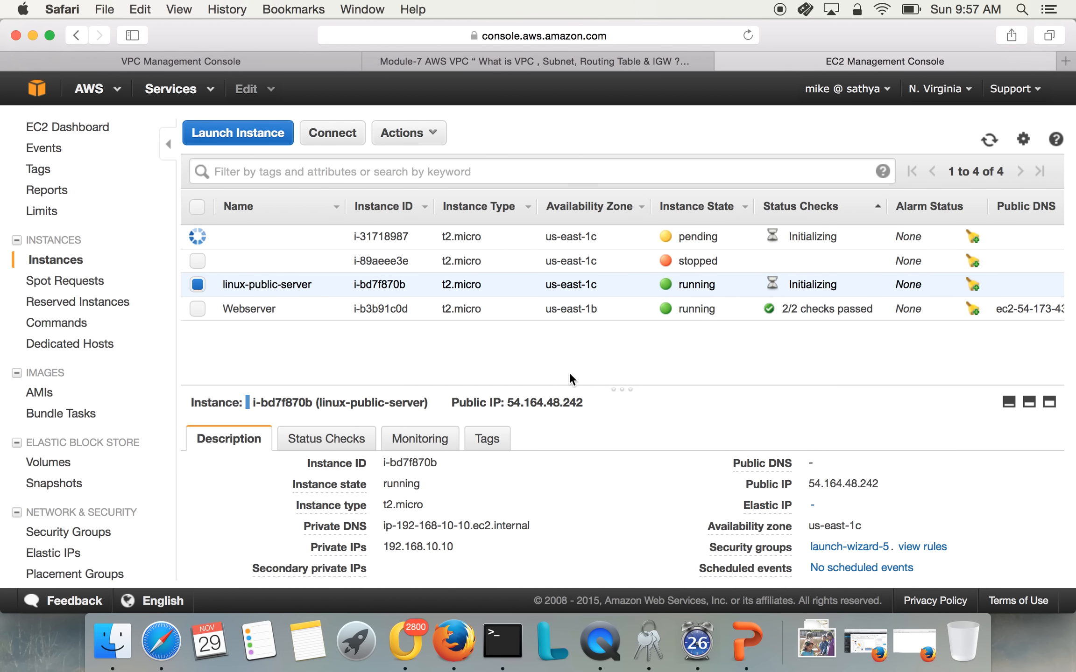
Name the newly launched instance linux-pvt-server
left_click(329, 237)
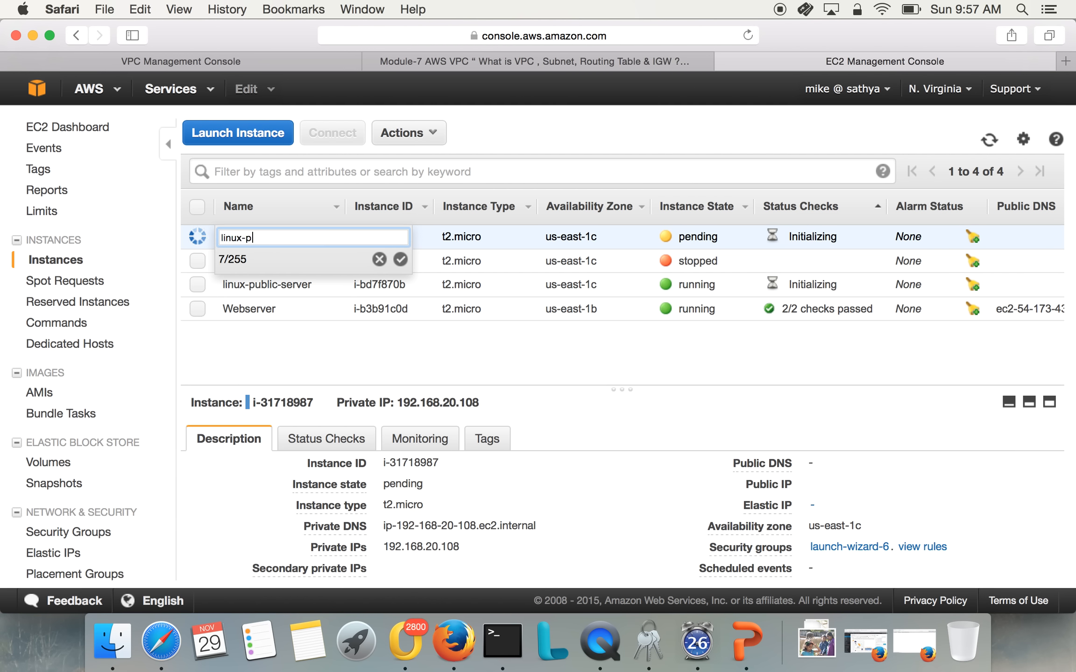
type("linux-pvt-server")
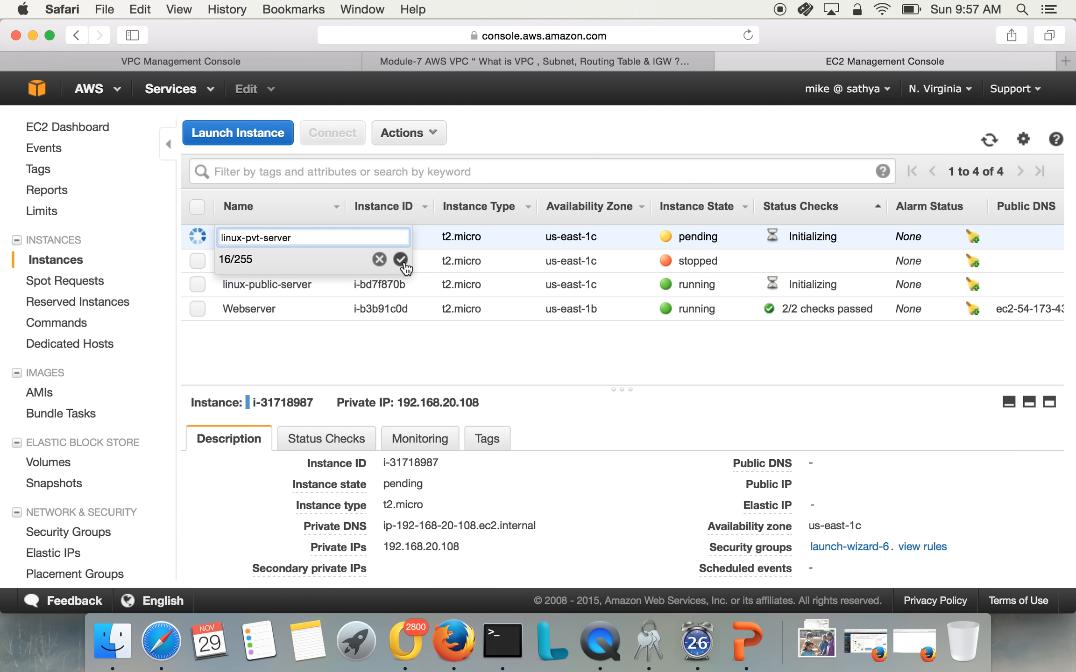
left_click(400, 260)
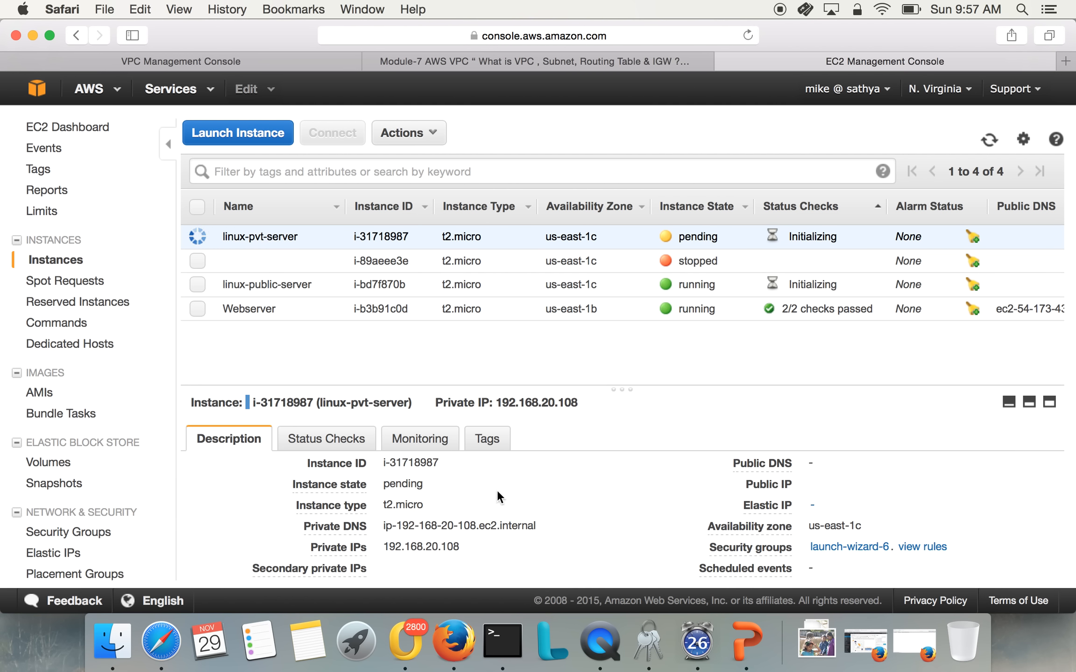
Examine the private IP address in the linux-pvt-server description and highlight it
left_click_drag(418, 546, 463, 548)
left_click(428, 549)
left_click(462, 549)
left_click(432, 546)
scroll(453, 551, "down", 2)
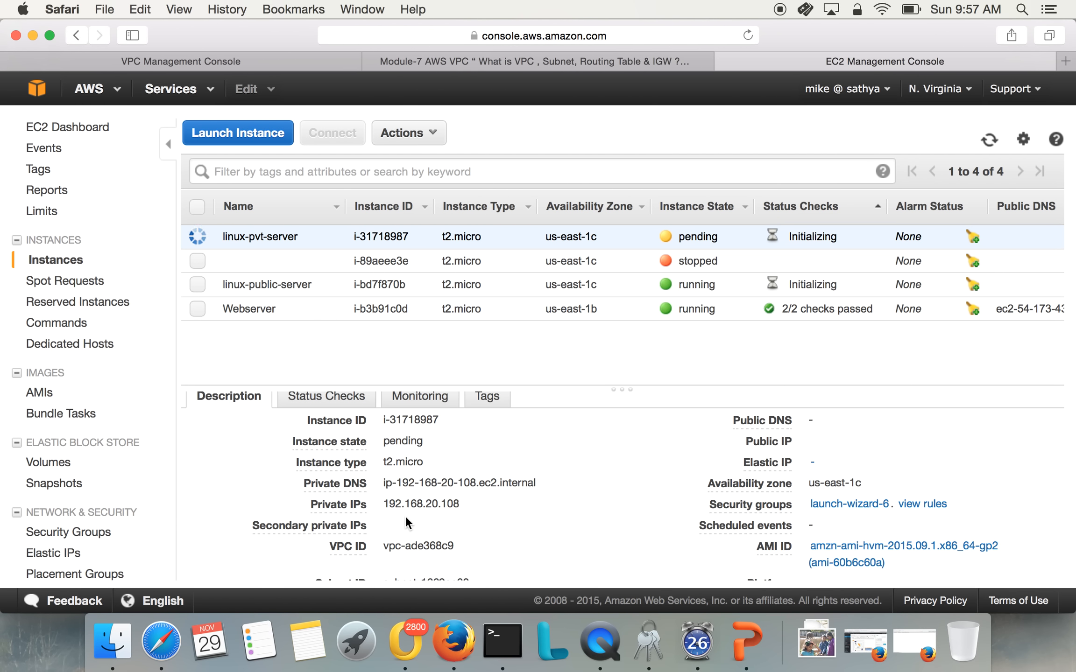
left_click_drag(381, 503, 466, 510)
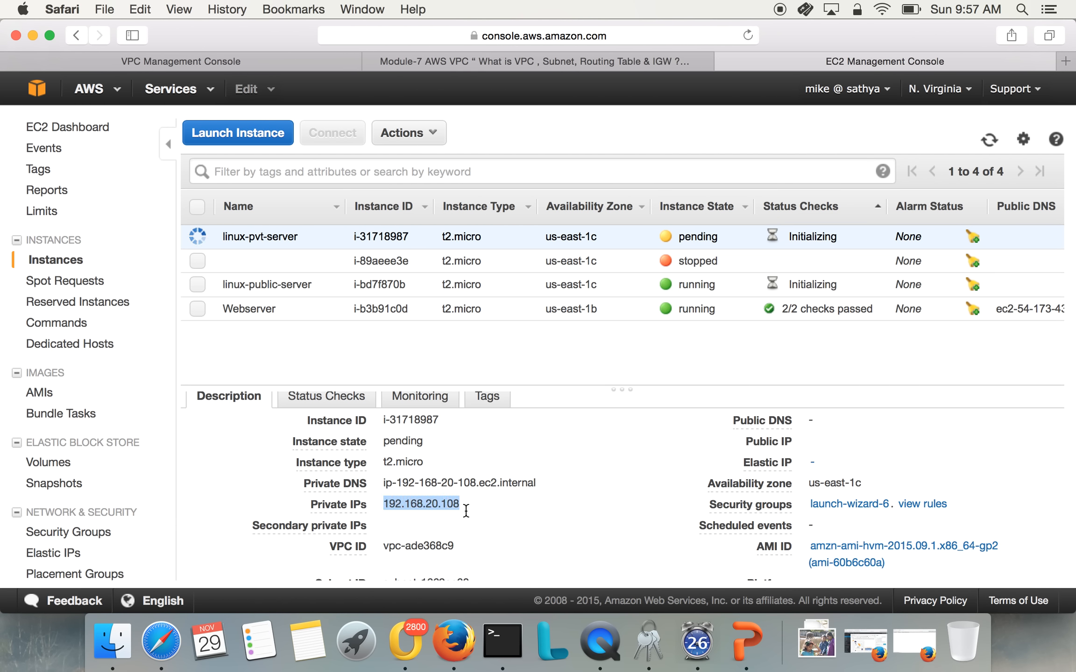
left_click(466, 510)
Switch to Terminal, move its window clear of the instance names and enter ping 192.168.20.108 in the SSH session
left_click(501, 646)
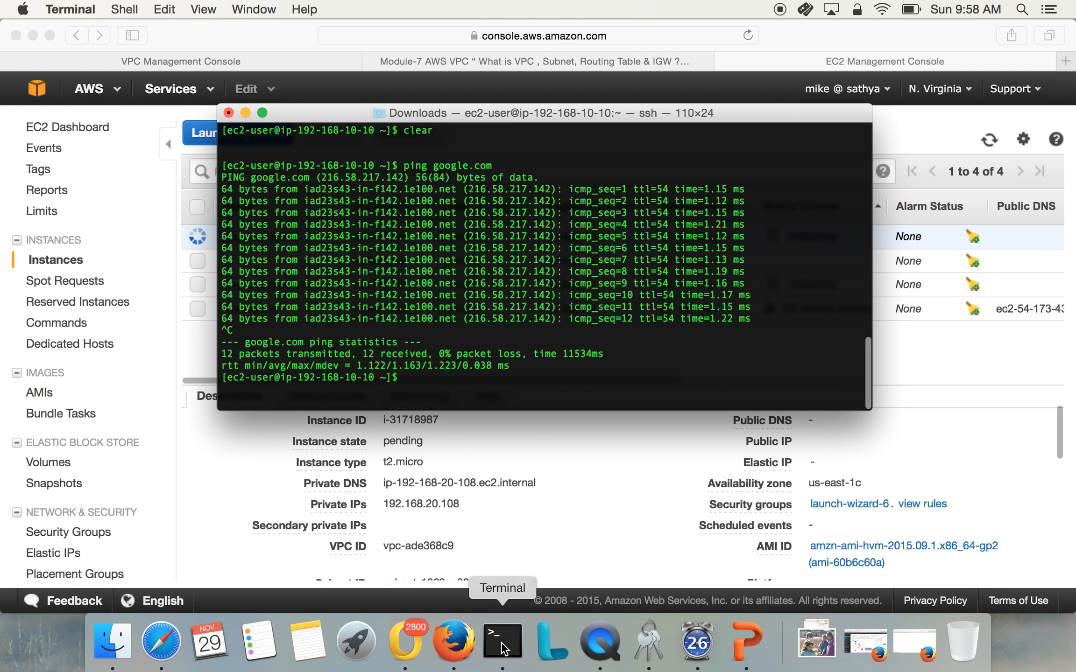
key("Return")
key("Return")
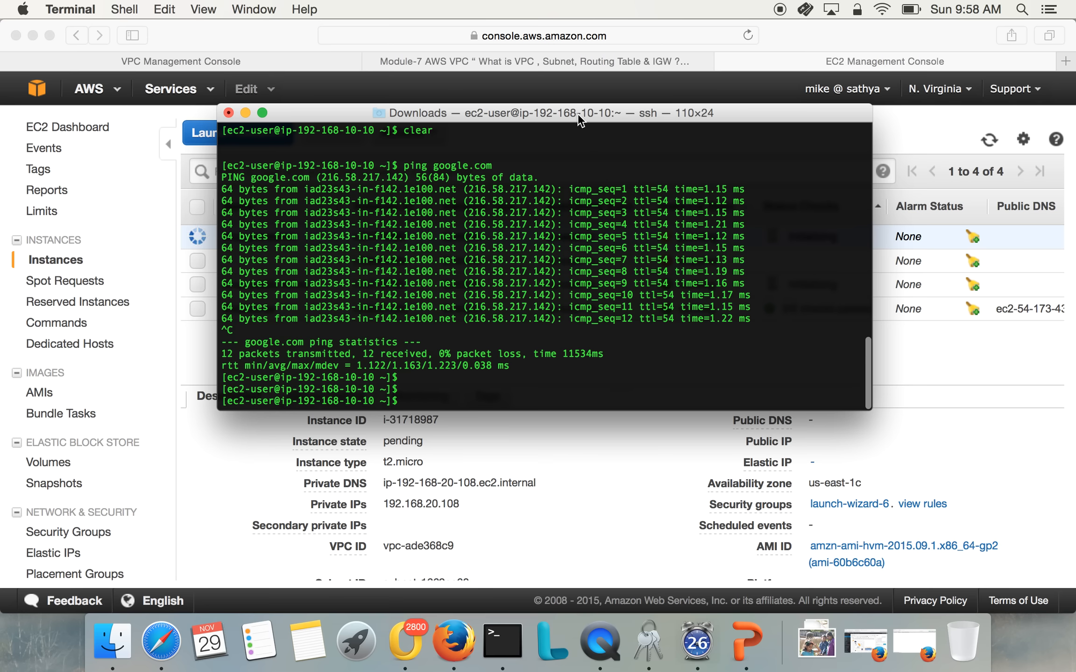
left_click_drag(577, 112, 732, 120)
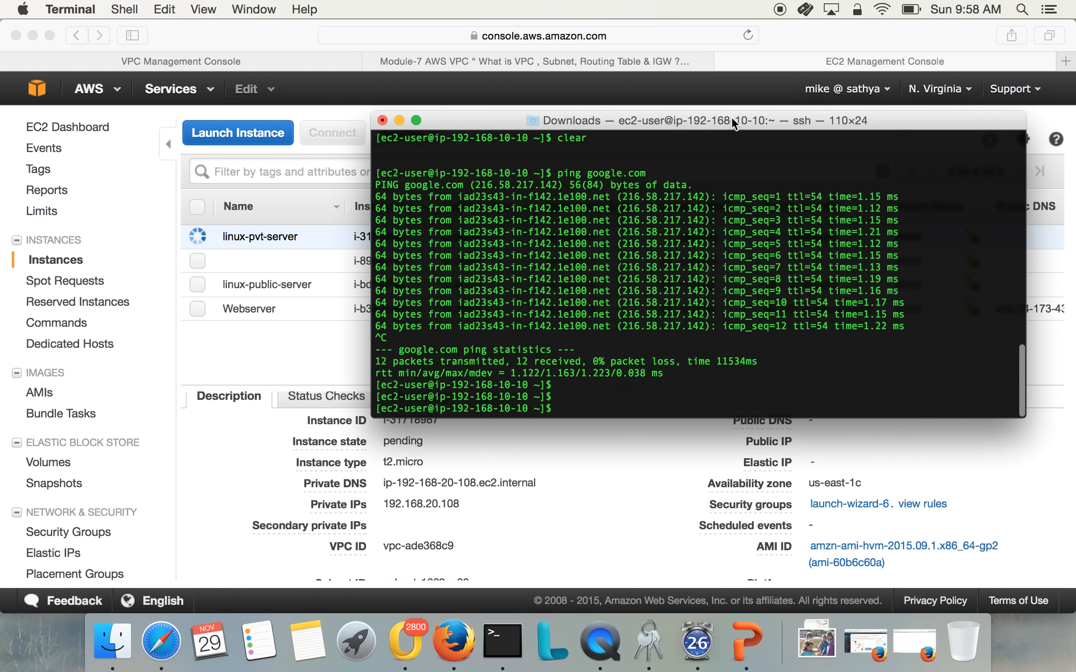
type("ping")
type("192.168")
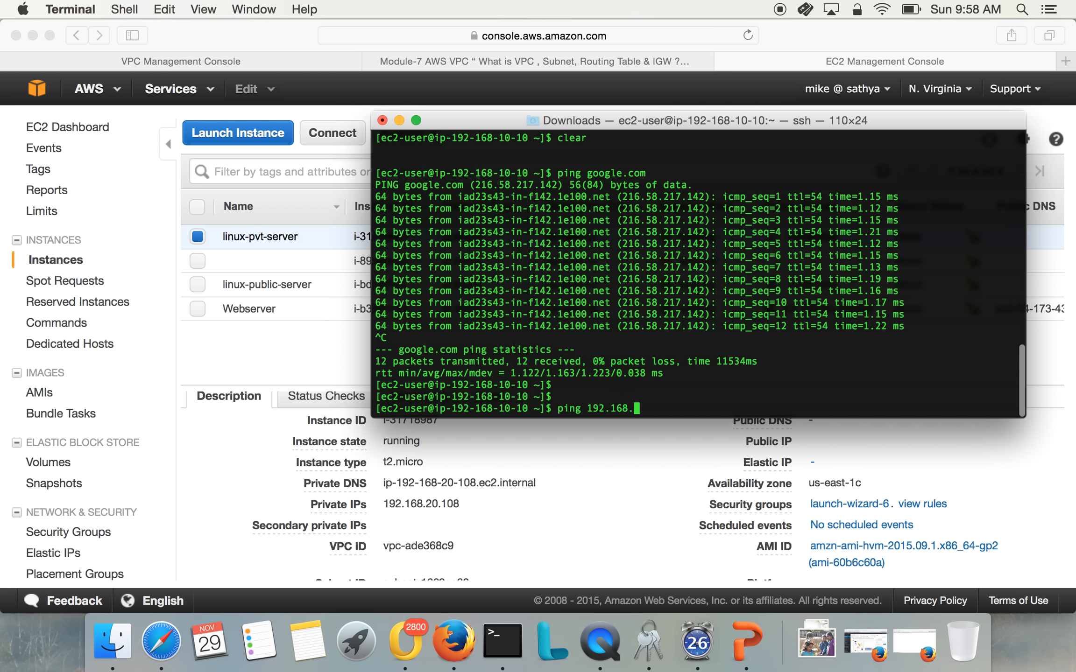
type(".20.108")
Switch back to the browser and show the inbound rules of linux-pvt-server's security group, launch-wizard-6
left_click(571, 516)
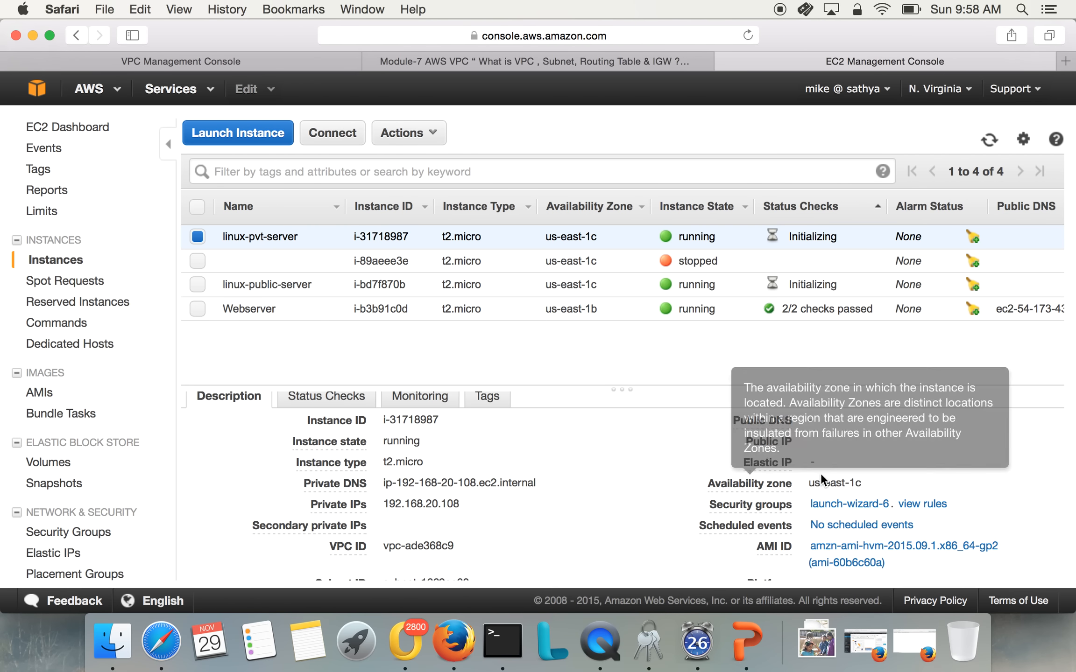
left_click(839, 505)
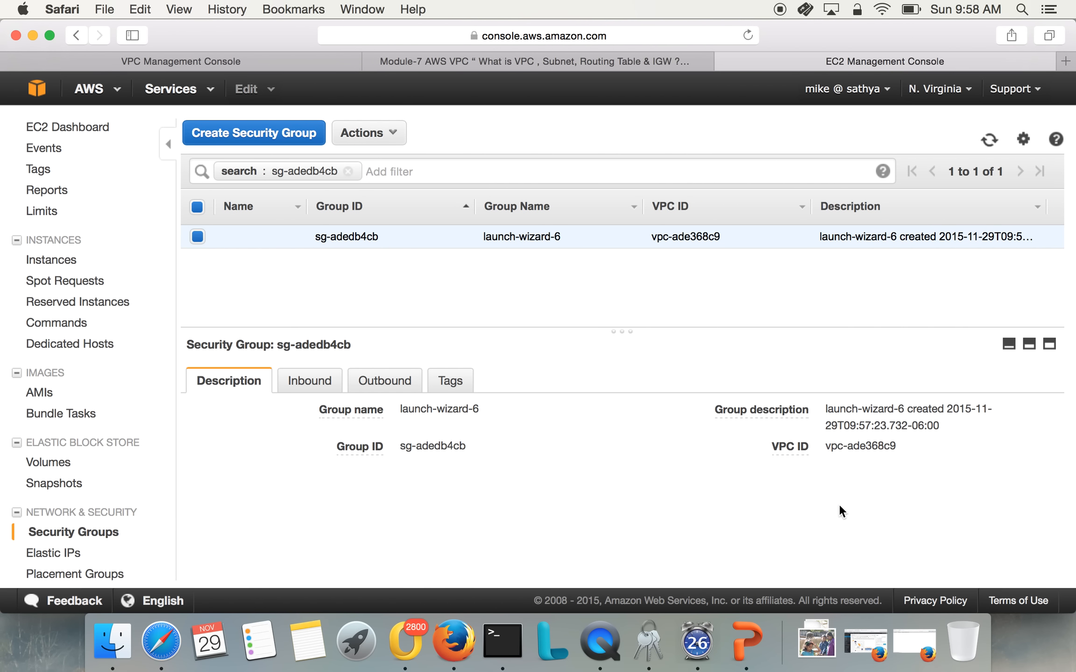
left_click(310, 383)
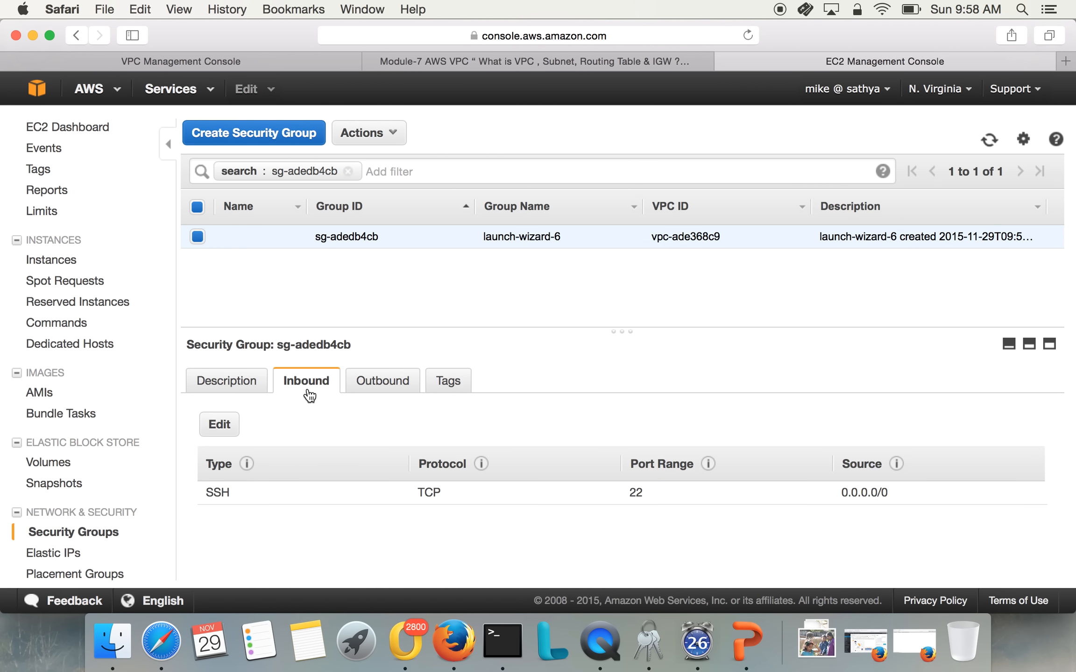
Add and save an All ICMP inbound rule with custom source 192.168.0.0/16 in the launch-wizard-6 security group
left_click(235, 424)
left_click(239, 411)
left_click(273, 375)
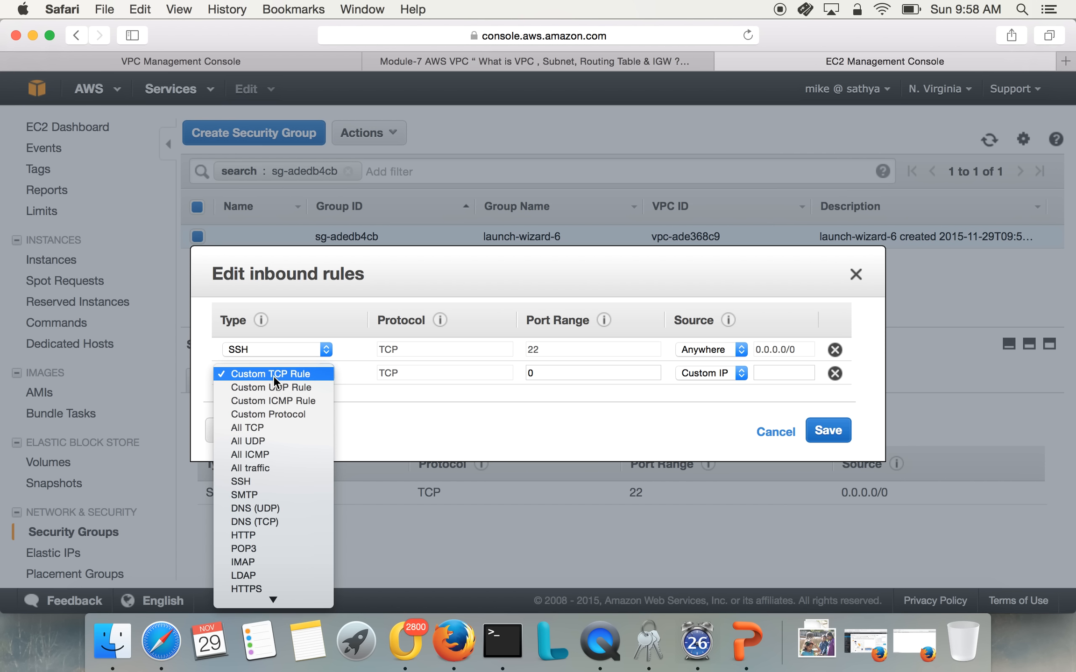
left_click(272, 454)
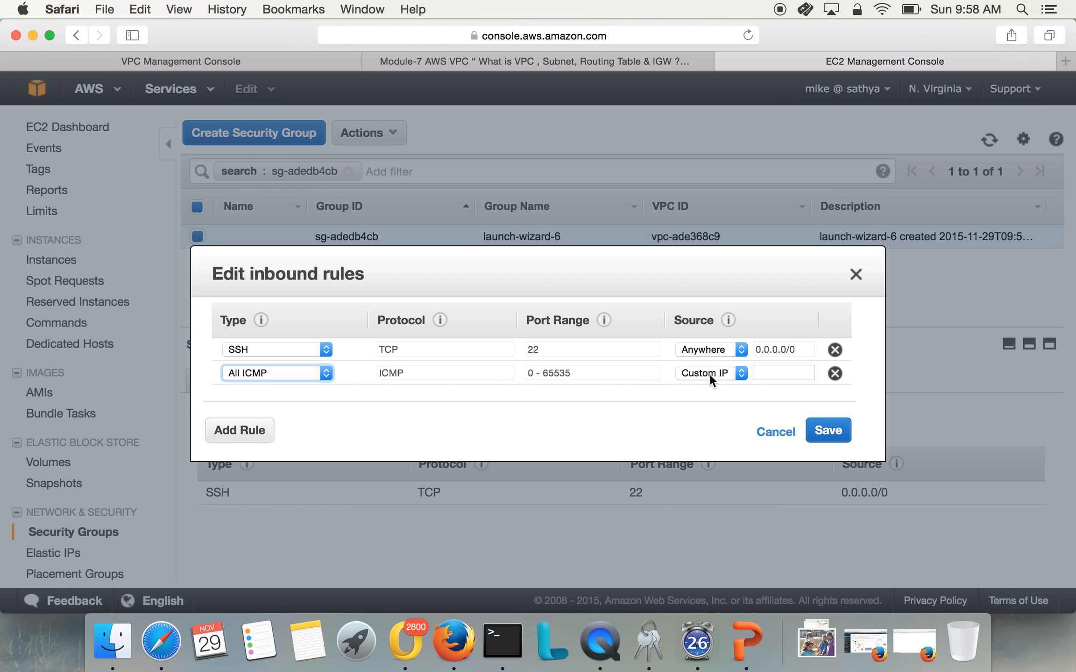
left_click(771, 376)
type("192.168")
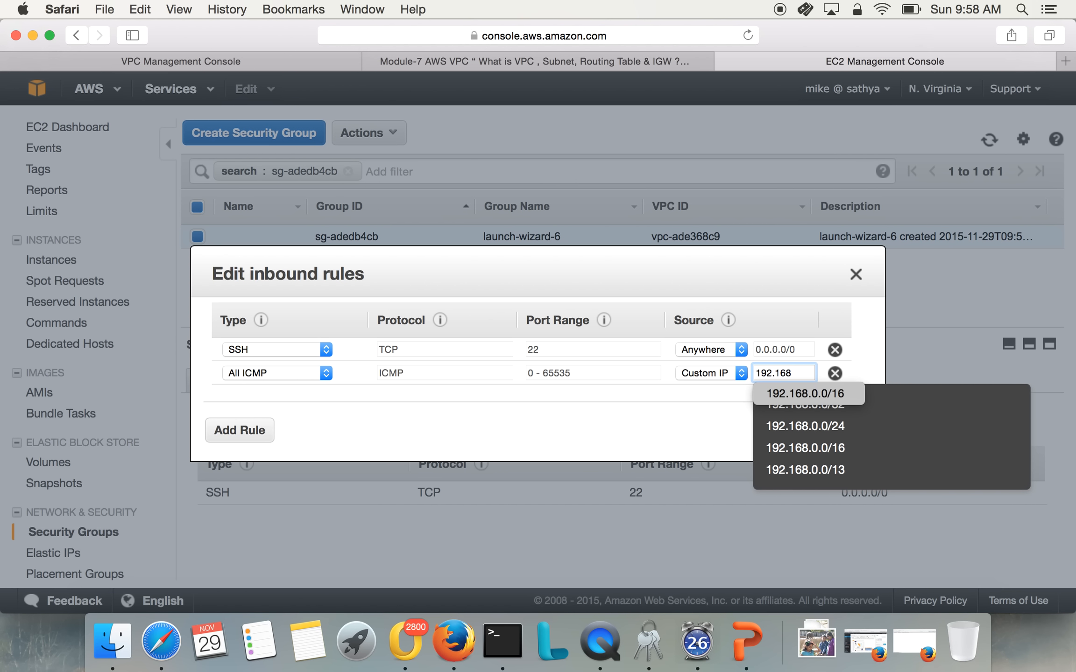
type(".0.0/16")
left_click(716, 414)
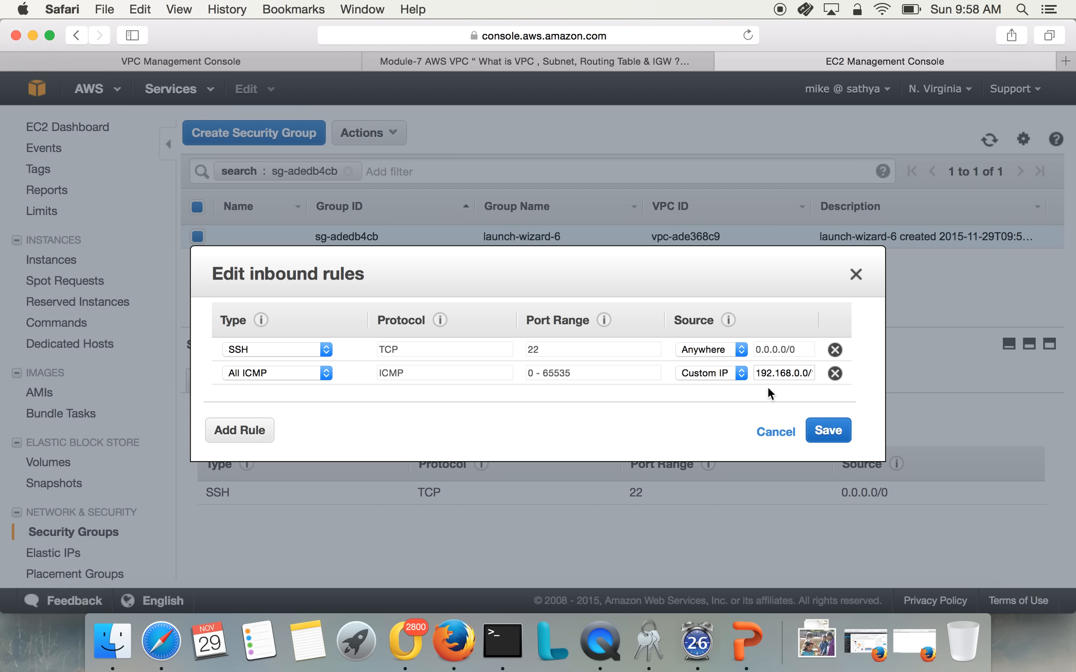
left_click(755, 373)
left_click_drag(755, 373, 842, 374)
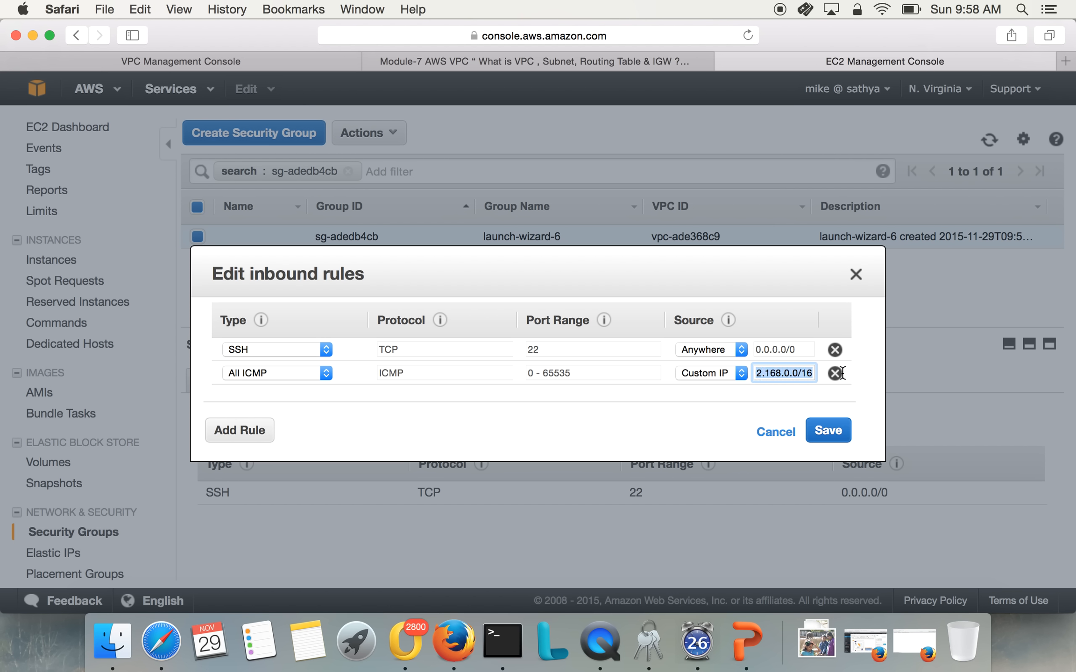
left_click(841, 435)
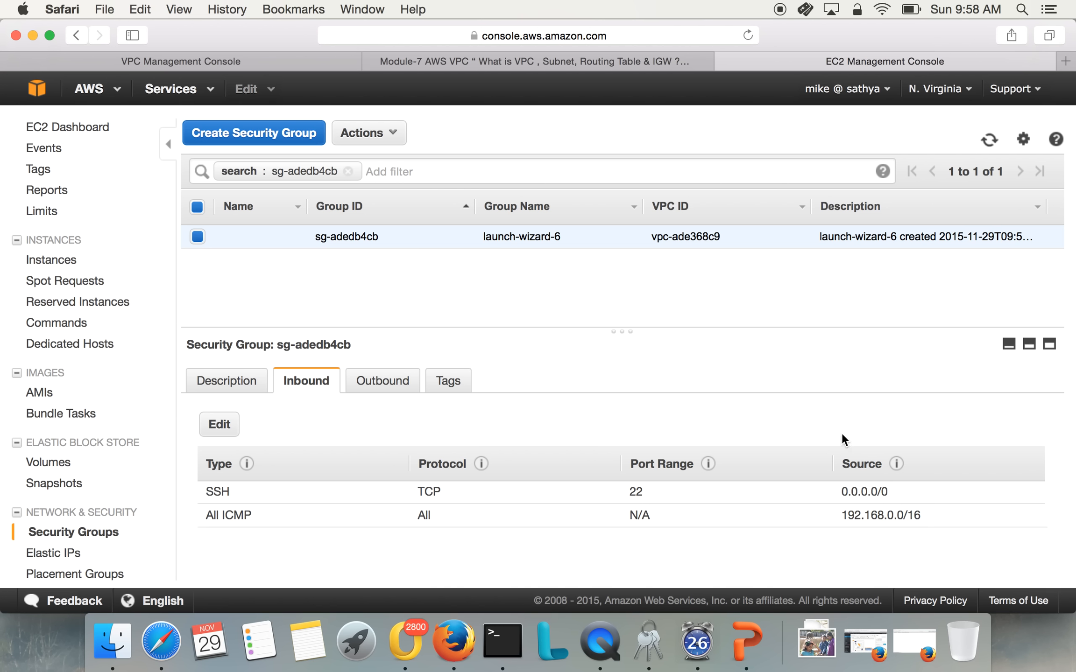
Restrict the SSH inbound rule of launch-wizard-6 to custom source 192.168.0.0/16 and save the rules
left_click(217, 426)
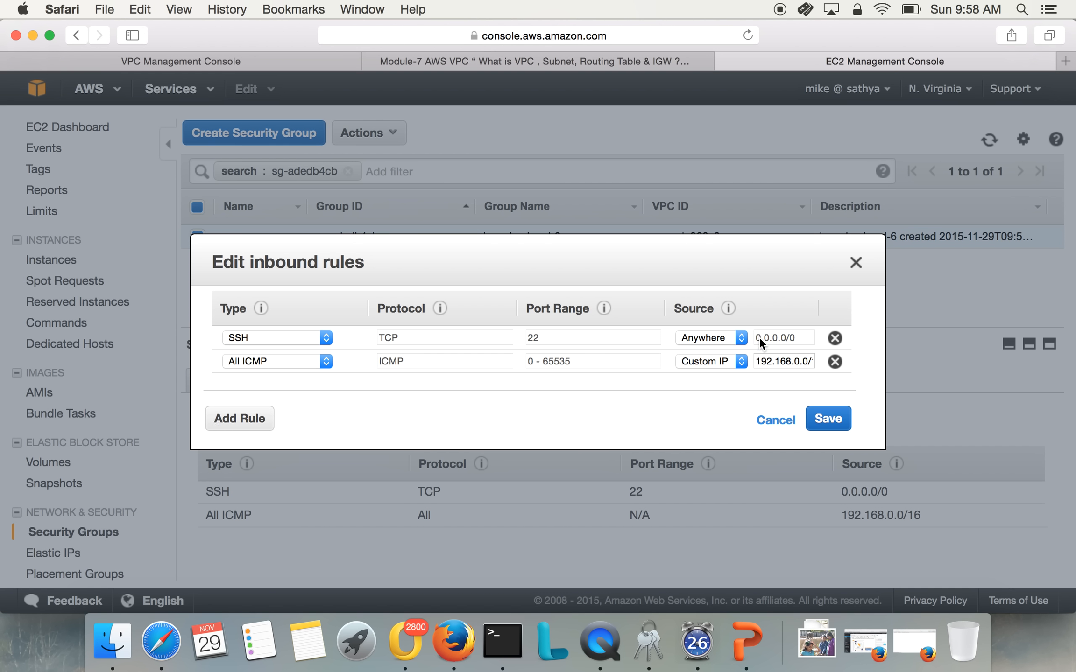
left_click(740, 337)
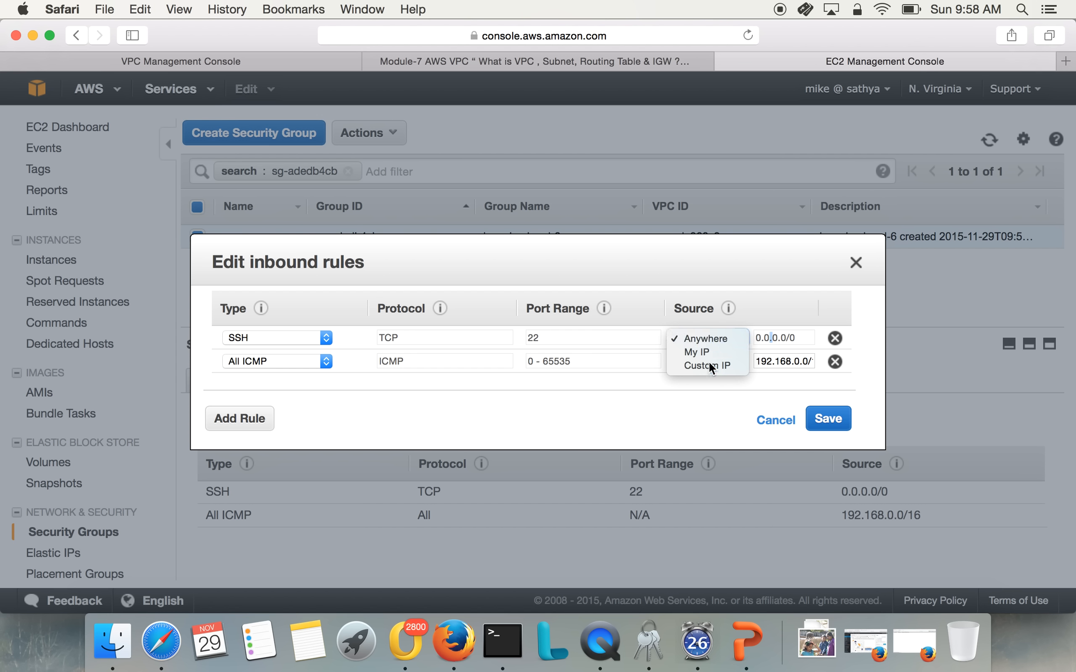
left_click(758, 347)
left_click(764, 338)
type("192.168.")
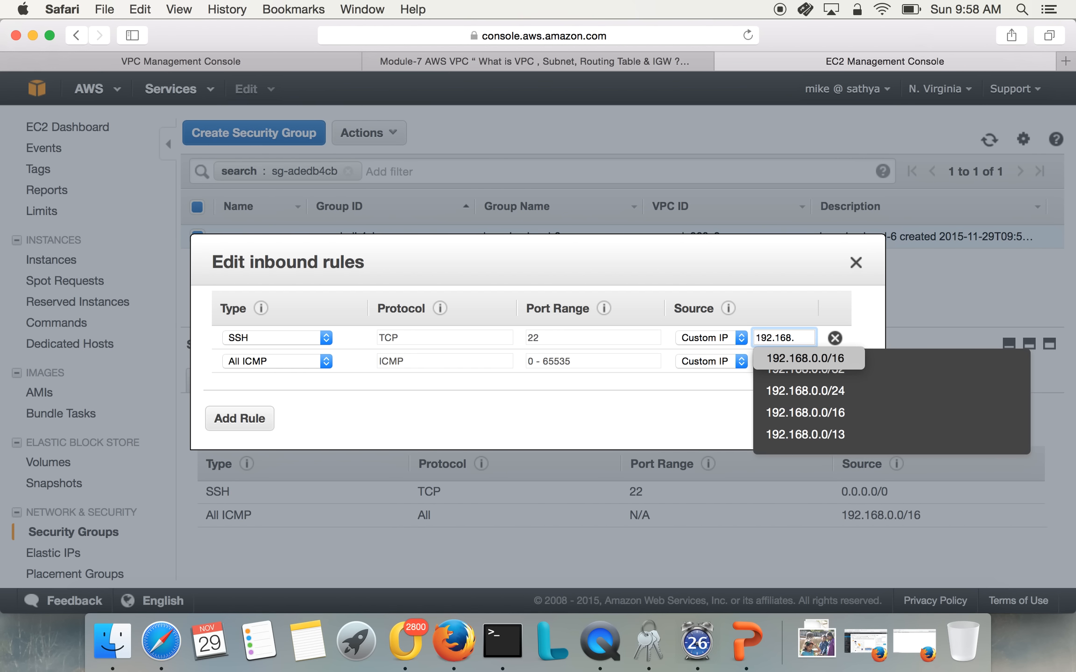
type("0")
left_click(800, 412)
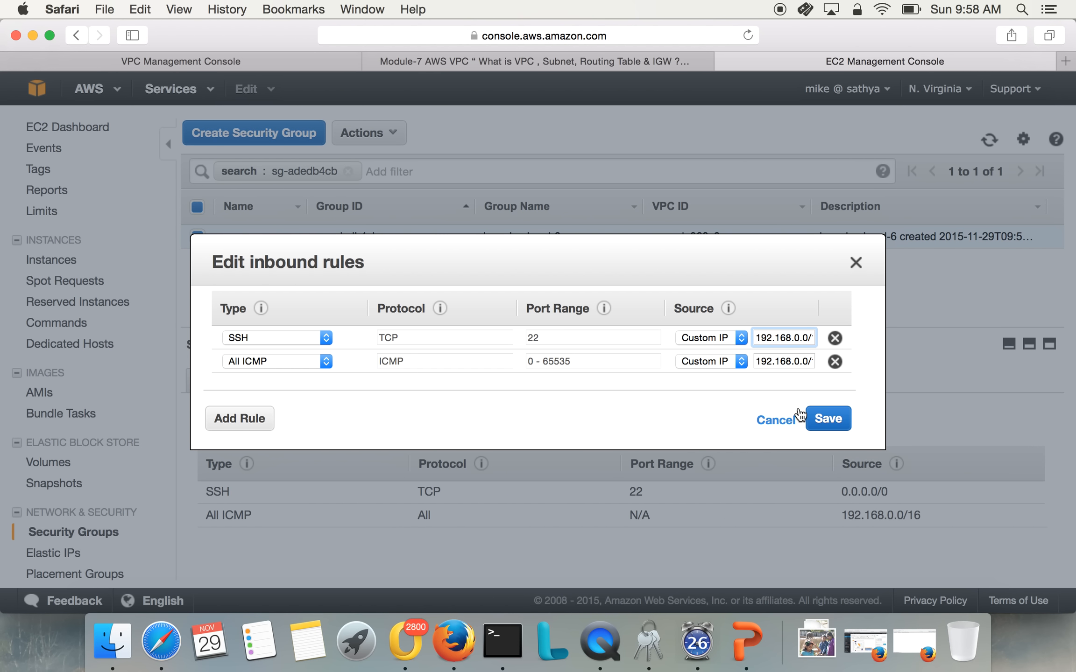
left_click(830, 421)
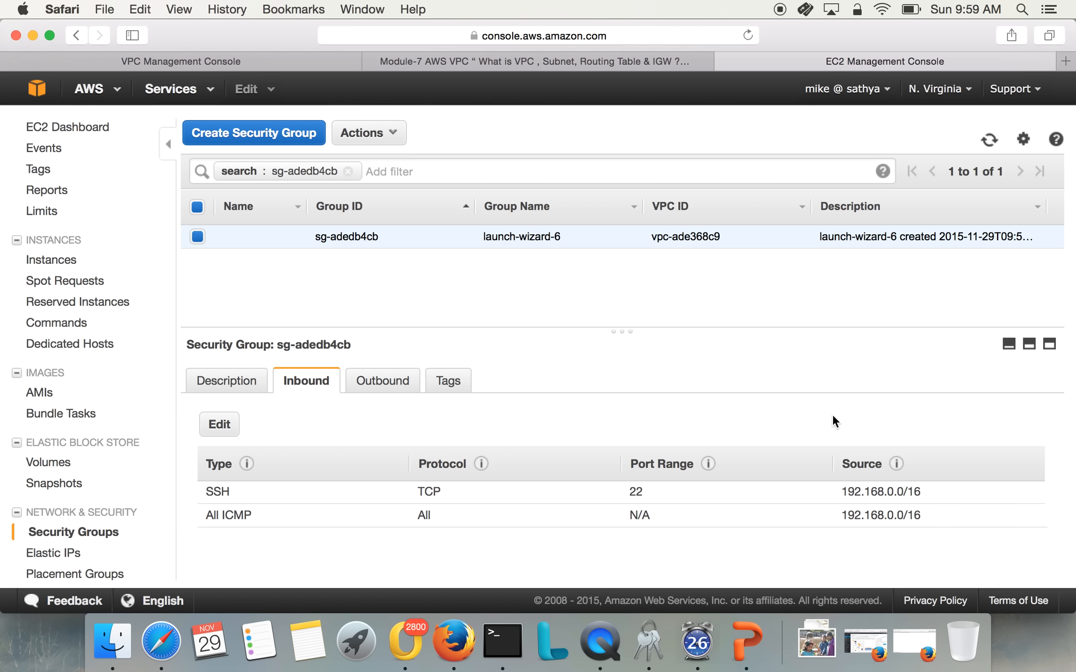
Switch to Terminal, run the prepared ping to 192.168.20.108, check the replies and stop it
left_click(507, 630)
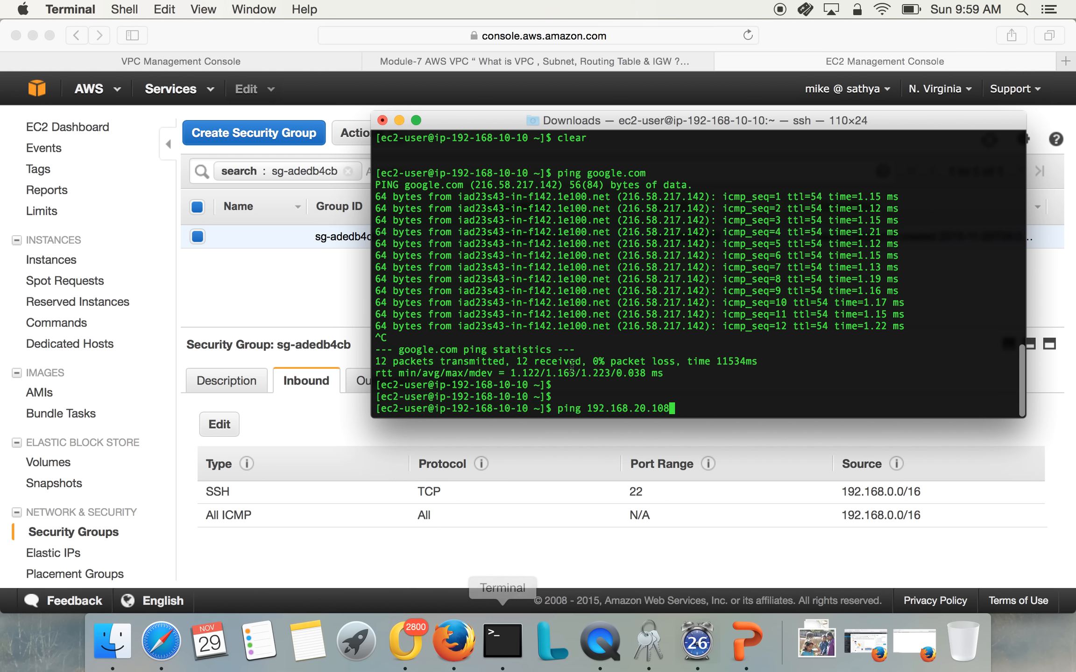
key("Return")
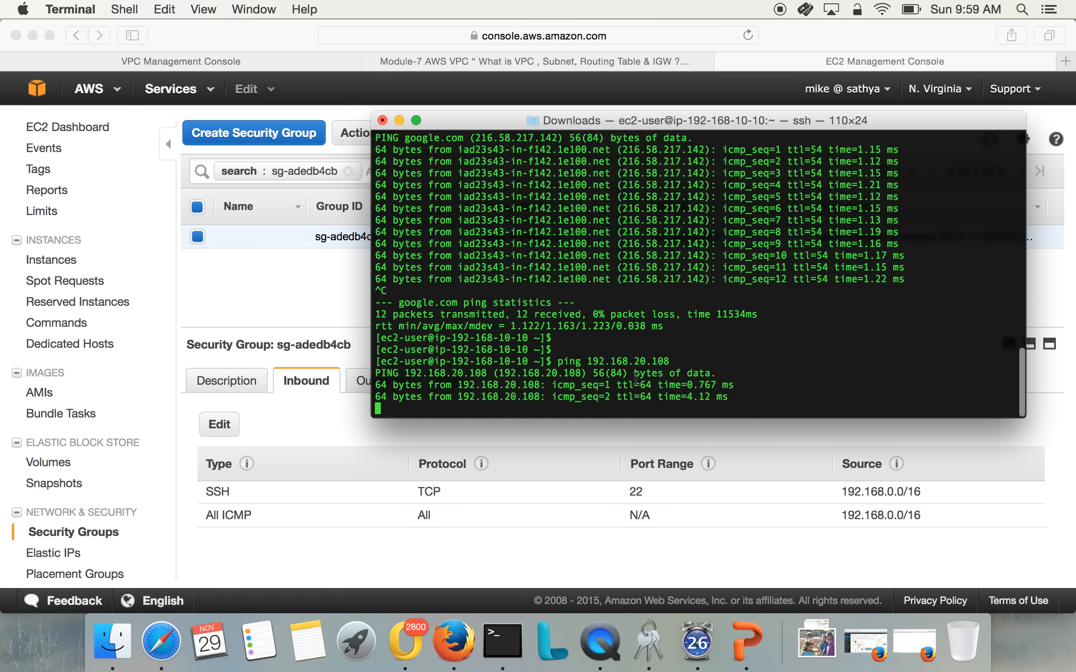
left_click_drag(557, 344, 653, 360)
left_click(516, 345)
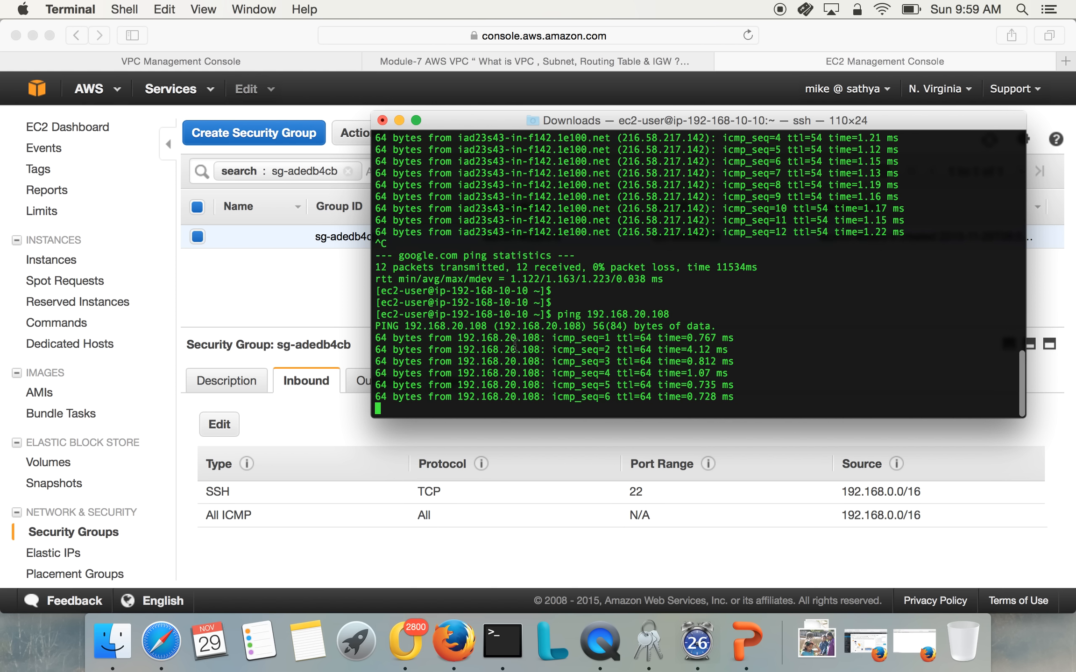
key("ctrl+c")
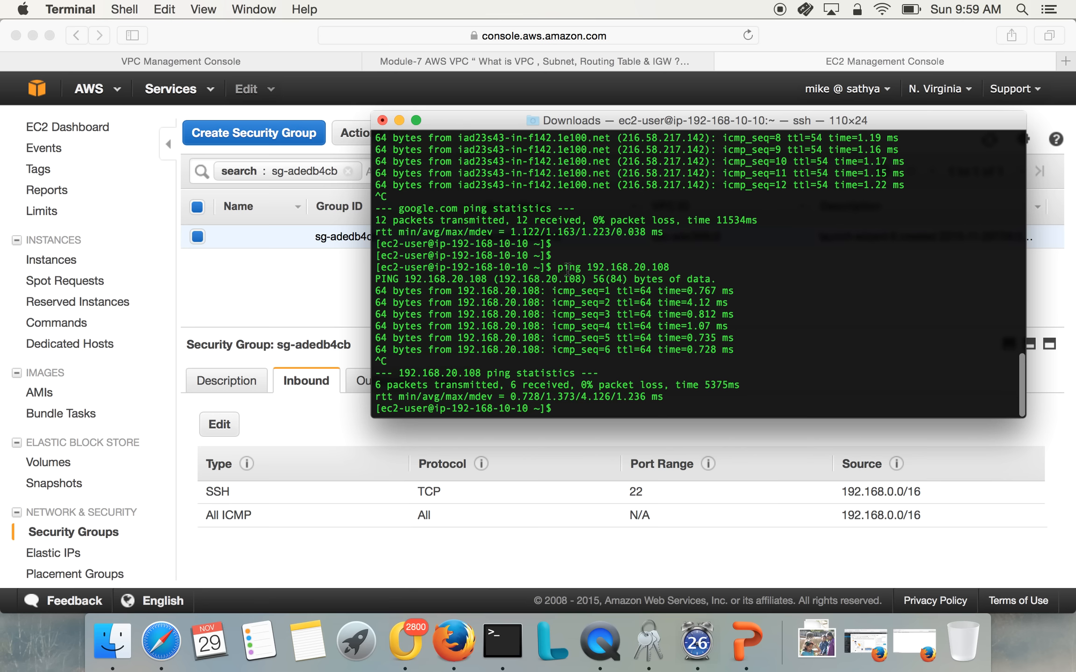
Try to reach the private server's SSH port with telnet 192.168.20.108 22
type("telnet")
key("BackSpace")
key("BackSpace")
key("BackSpace")
key("BackSpace")
key("BackSpace")
key("BackSpace")
key("BackSpace")
type("telnet 192.168.20.108 22")
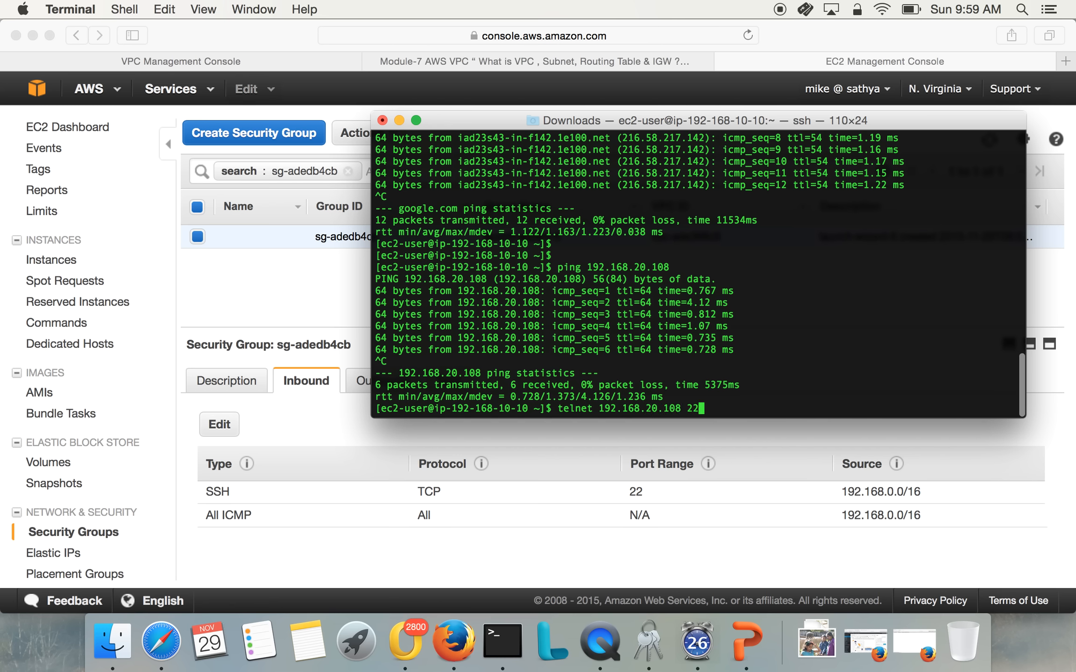
key("Return")
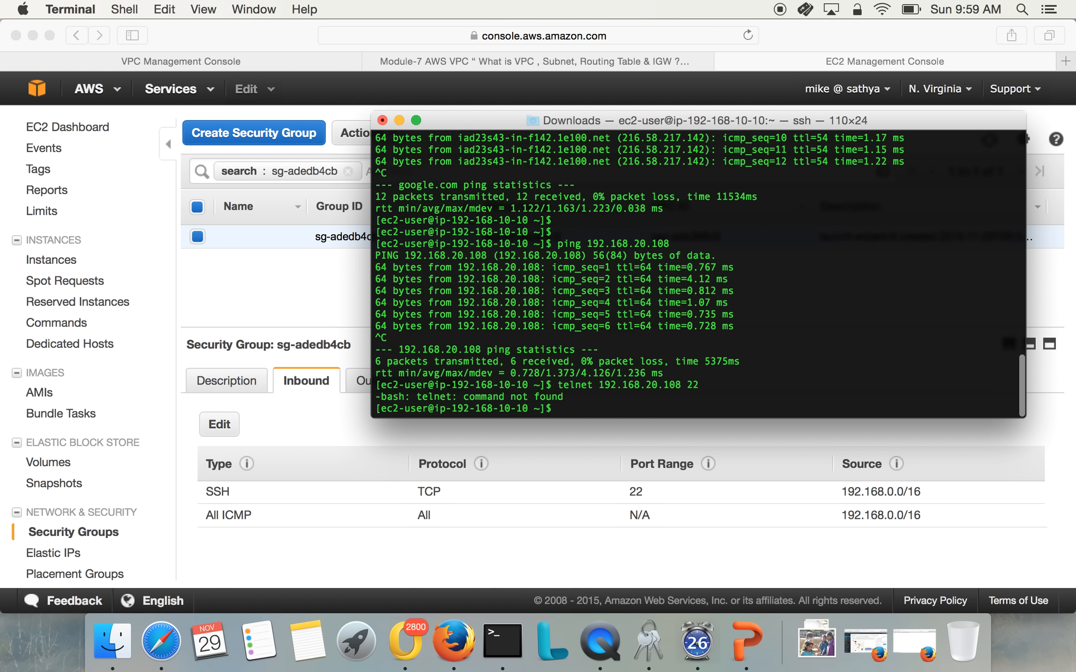
Install the telnet package on the public server with sudo yum install telnet and accept the installation
type("sudo yum install telnet")
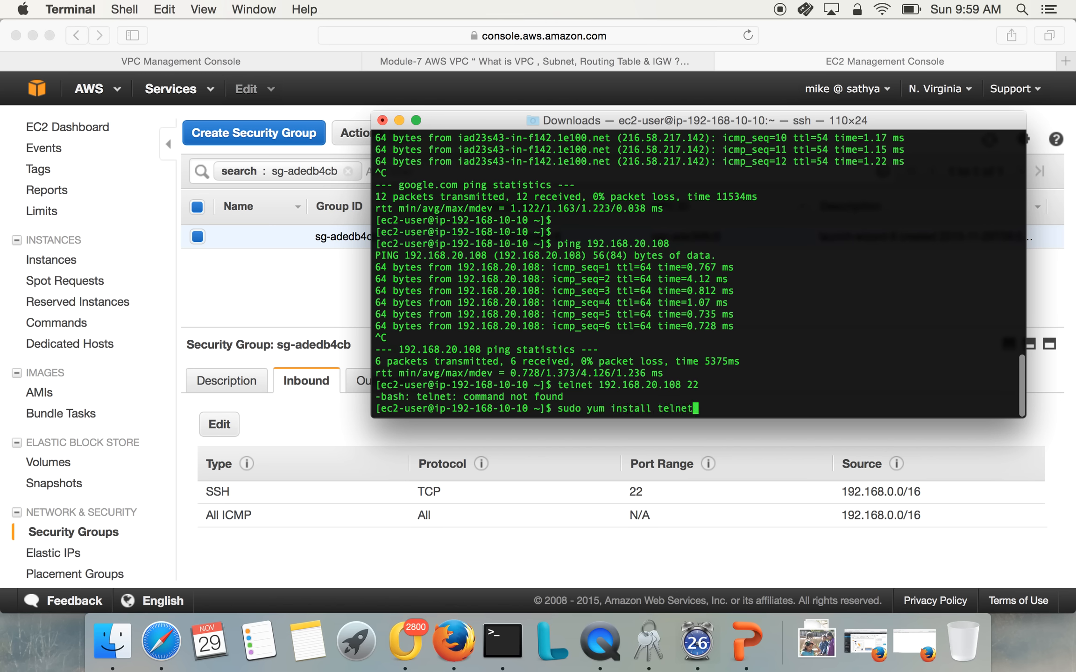
key("Return")
type("y")
key("Return")
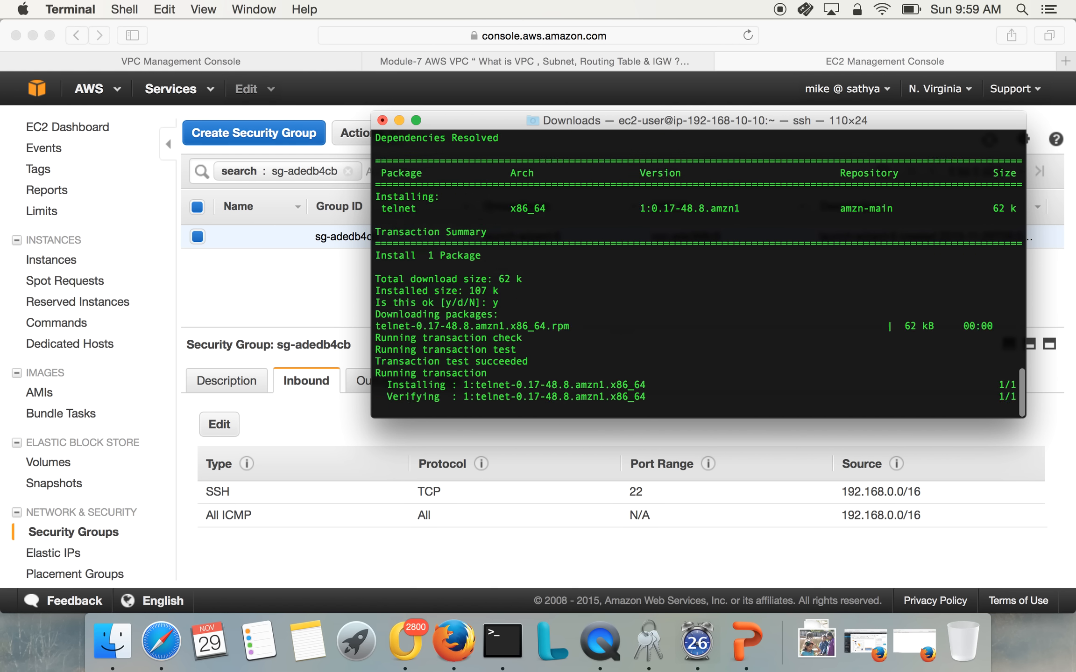
Run telnet 192.168.20.108 22 again, highlight the connection output and end the session
key("Up")
key("Up")
key("Return")
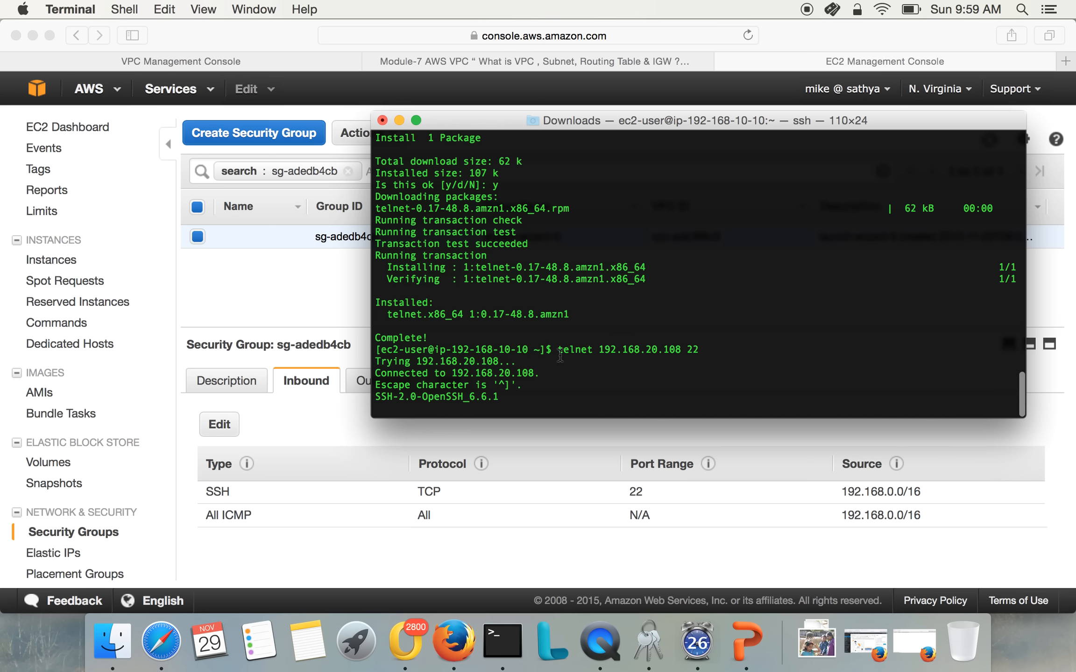
left_click_drag(560, 350, 560, 397)
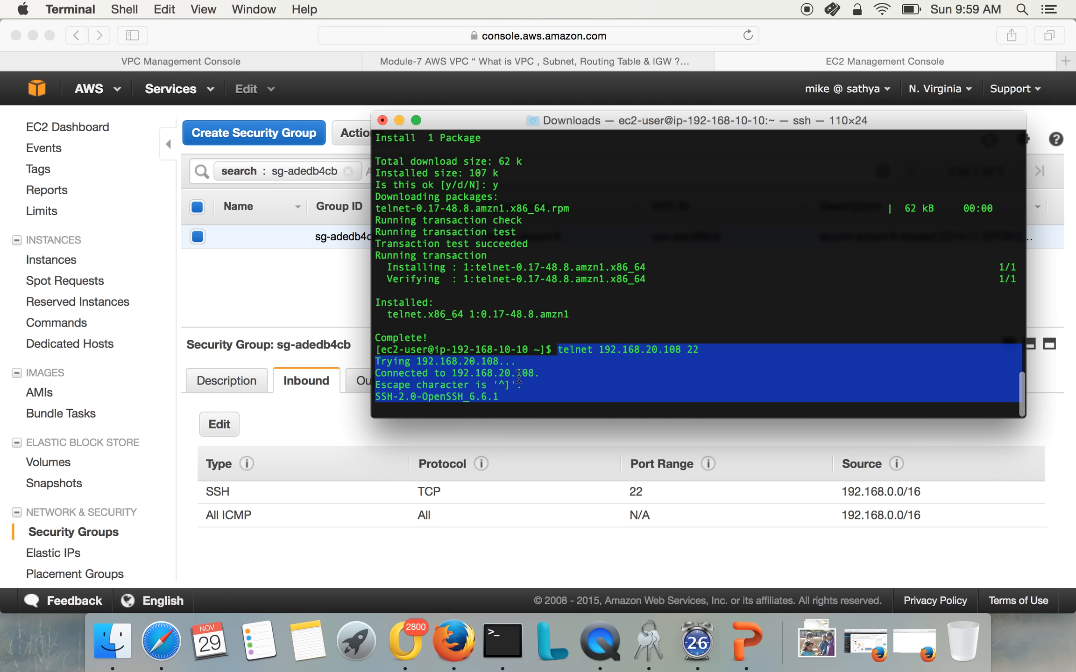
left_click_drag(451, 349, 485, 362)
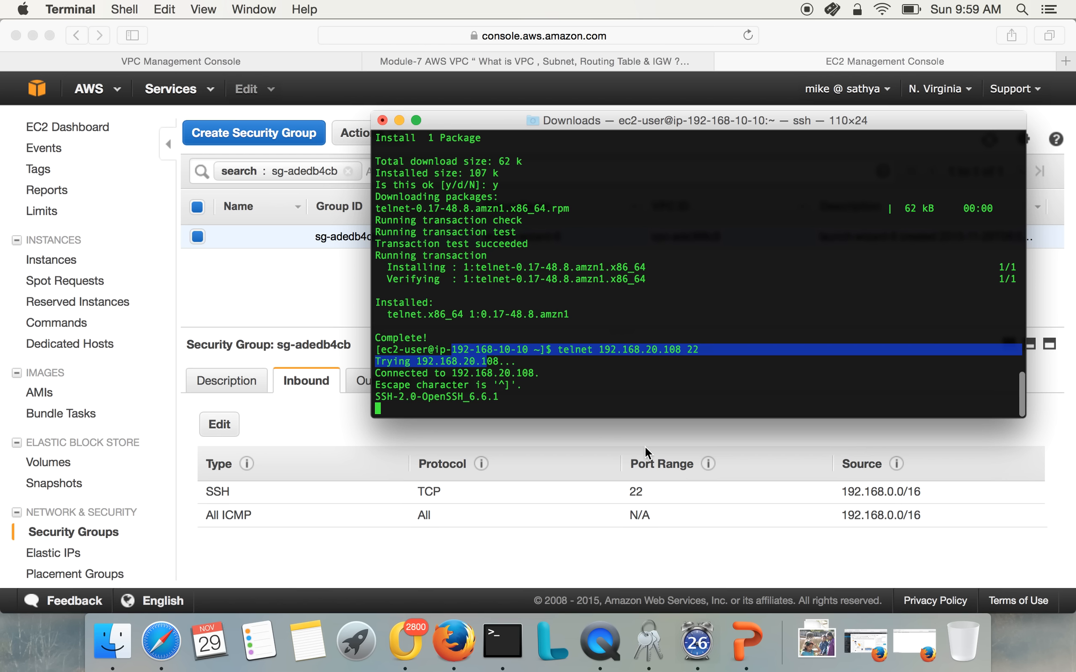
left_click(496, 395)
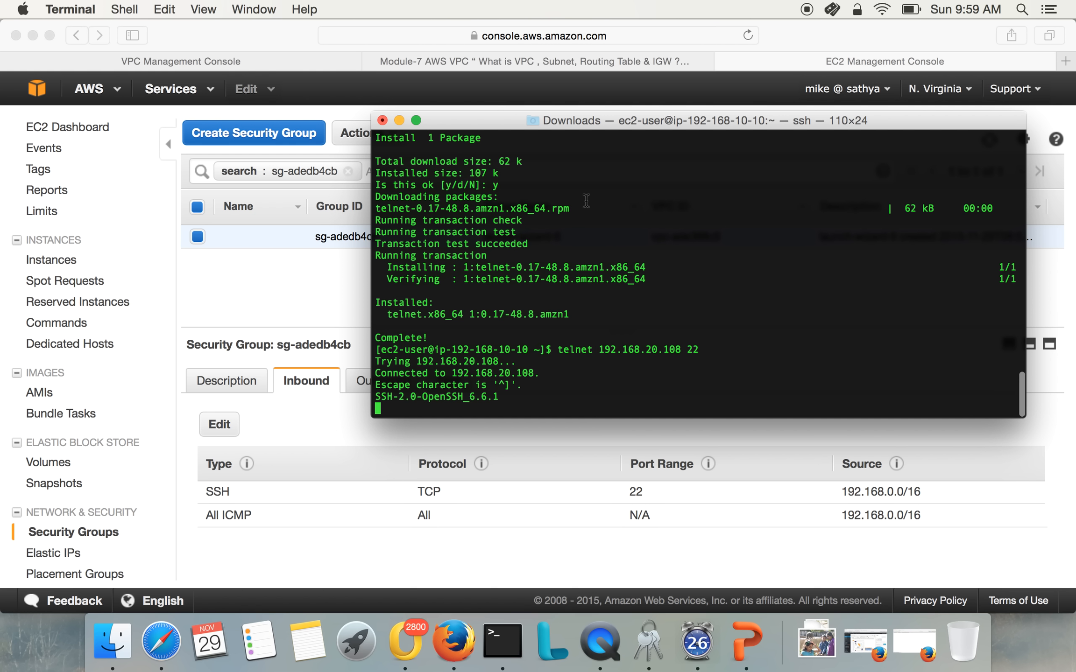
key("ctrl+c")
key("ctrl+z")
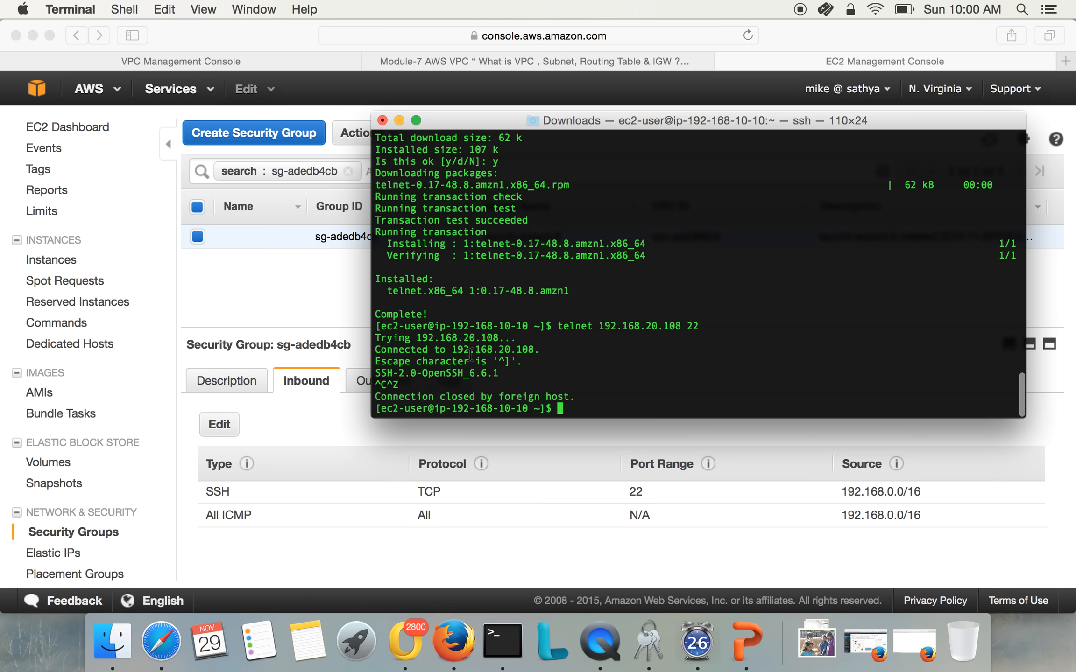
Switch back to the browser, open the instances list and examine the descriptions of linux-public-server and linux-pvt-server
left_click(256, 288)
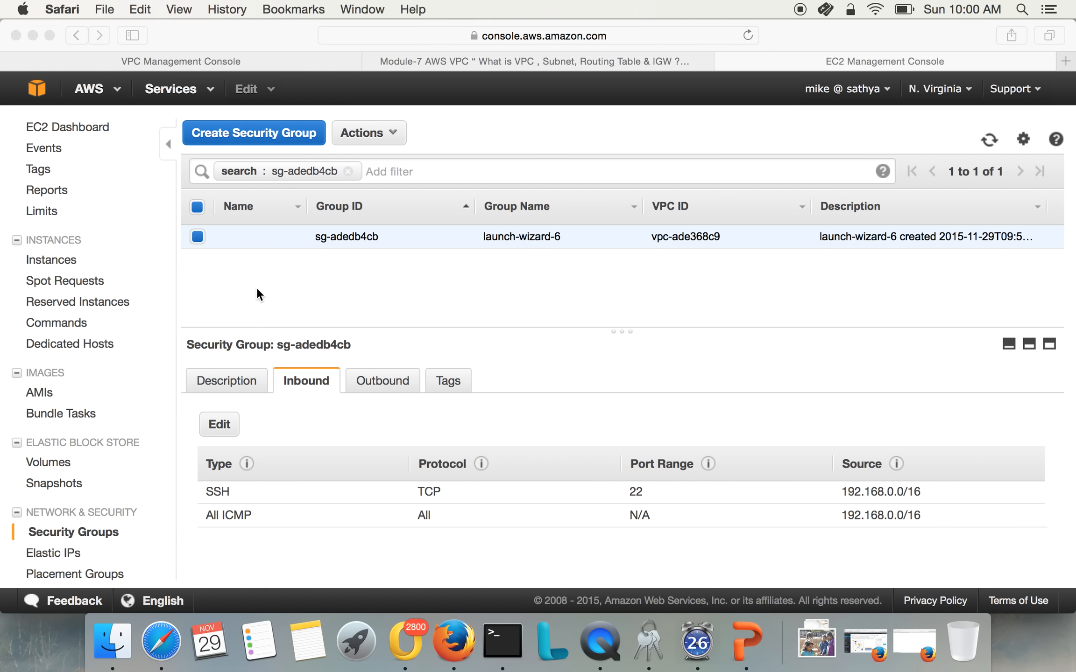
left_click(58, 249)
left_click(55, 266)
left_click(59, 243)
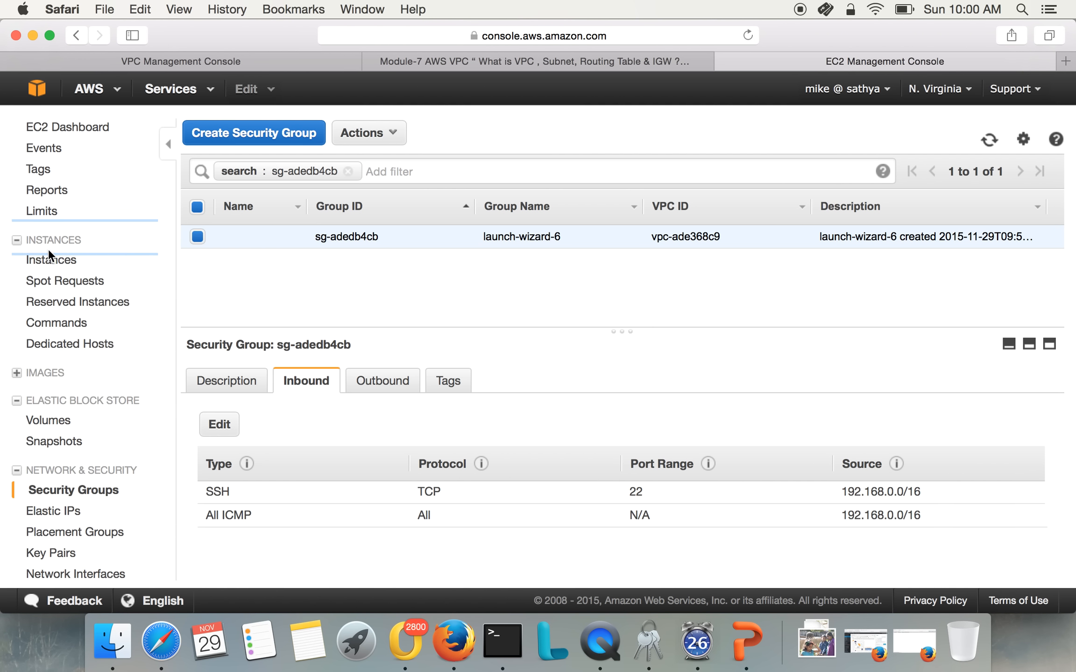
left_click(51, 260)
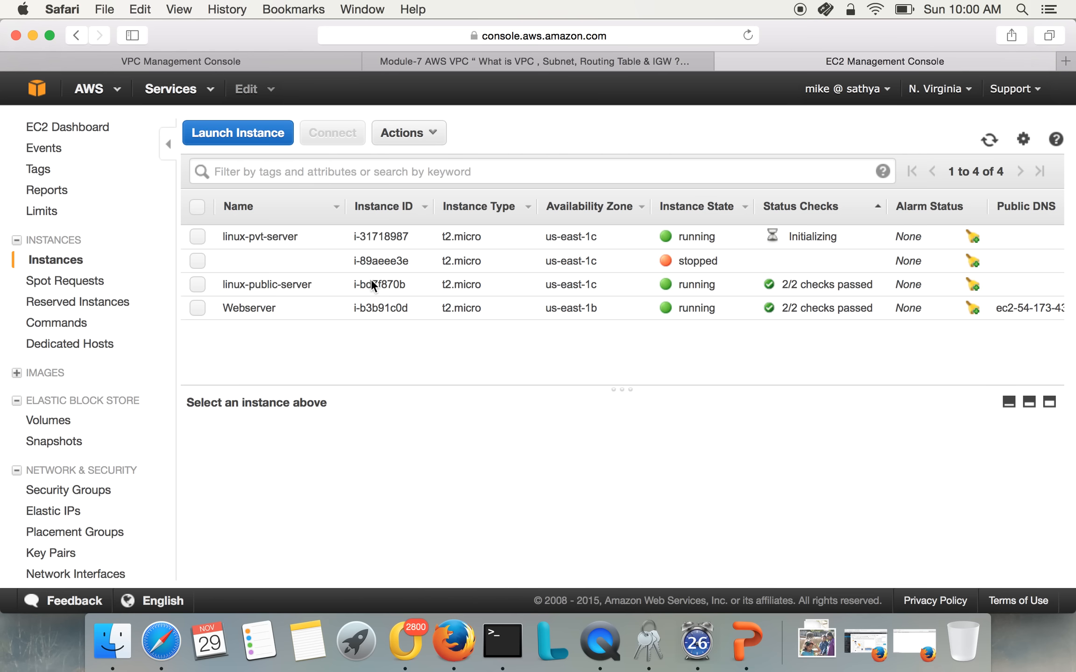
left_click(282, 286)
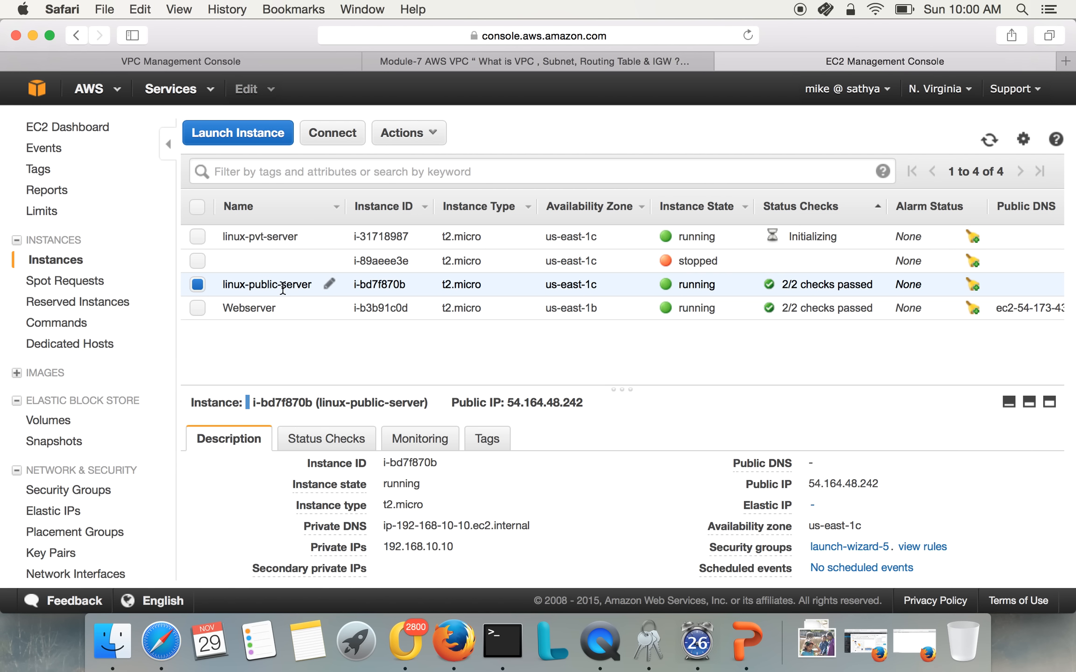
left_click(285, 236)
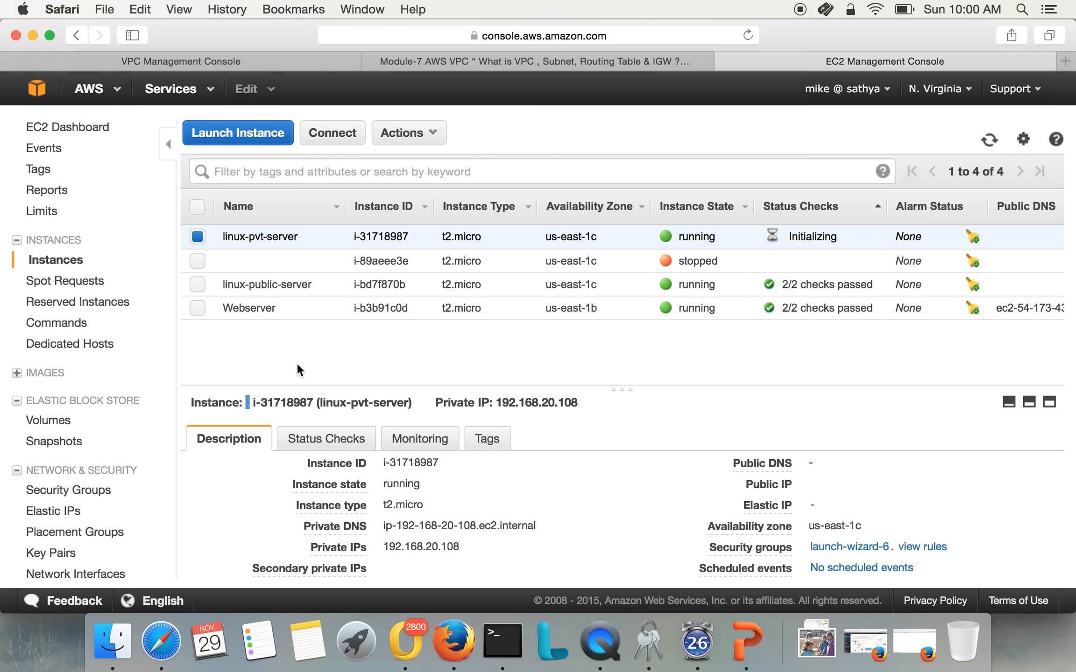
Compare the IP address details of linux-public-server and linux-pvt-server, and highlight the public server's public IP
left_click(281, 287)
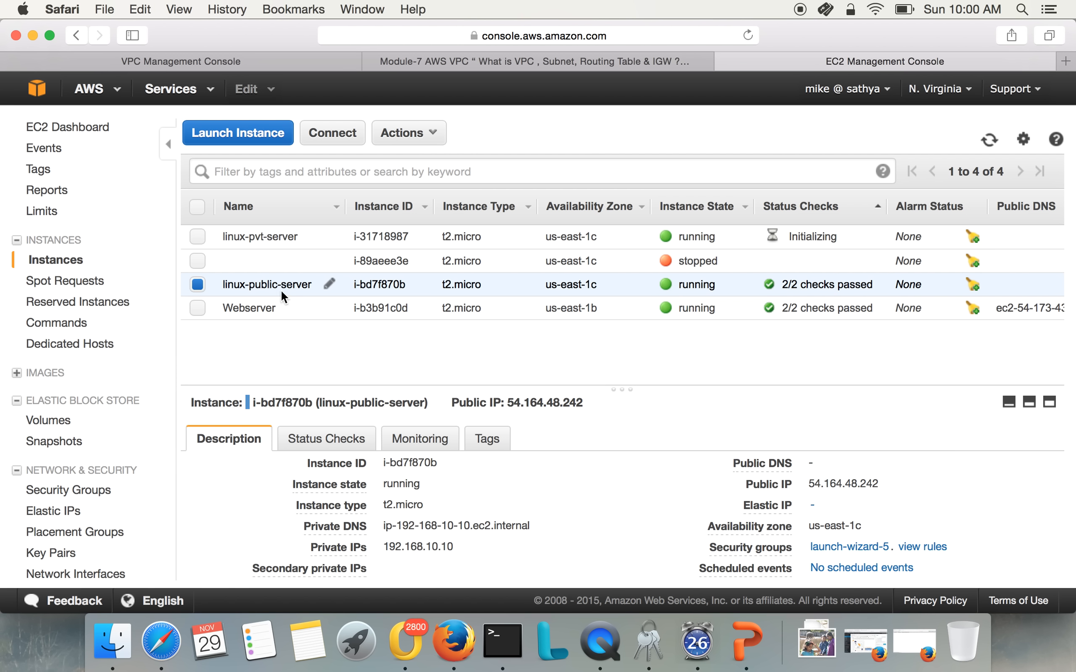
left_click(282, 238)
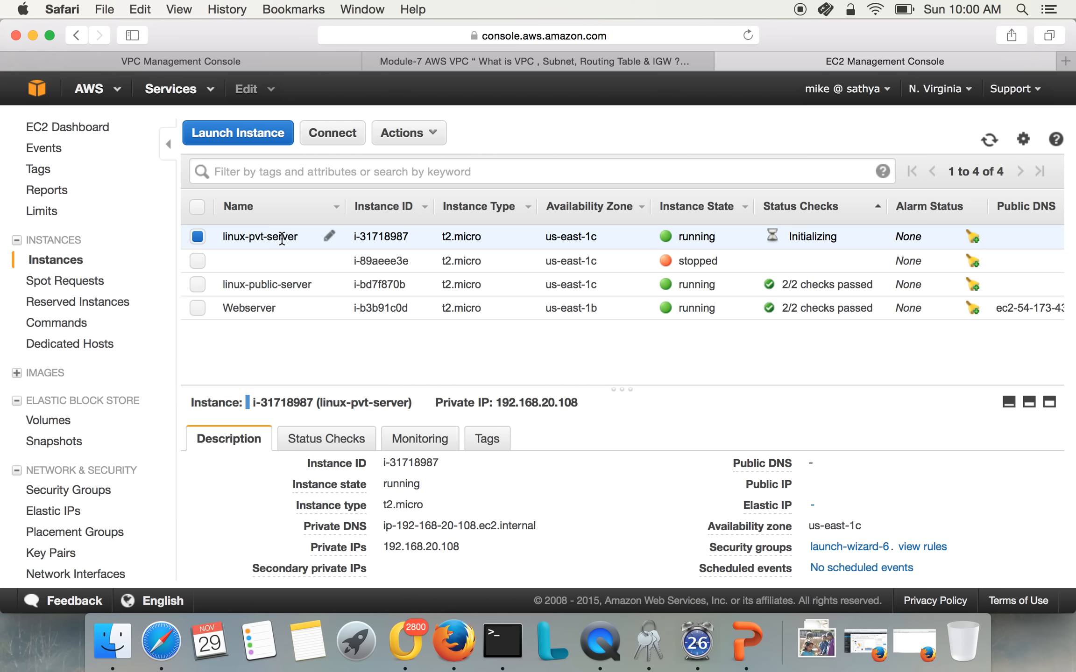
left_click(288, 294)
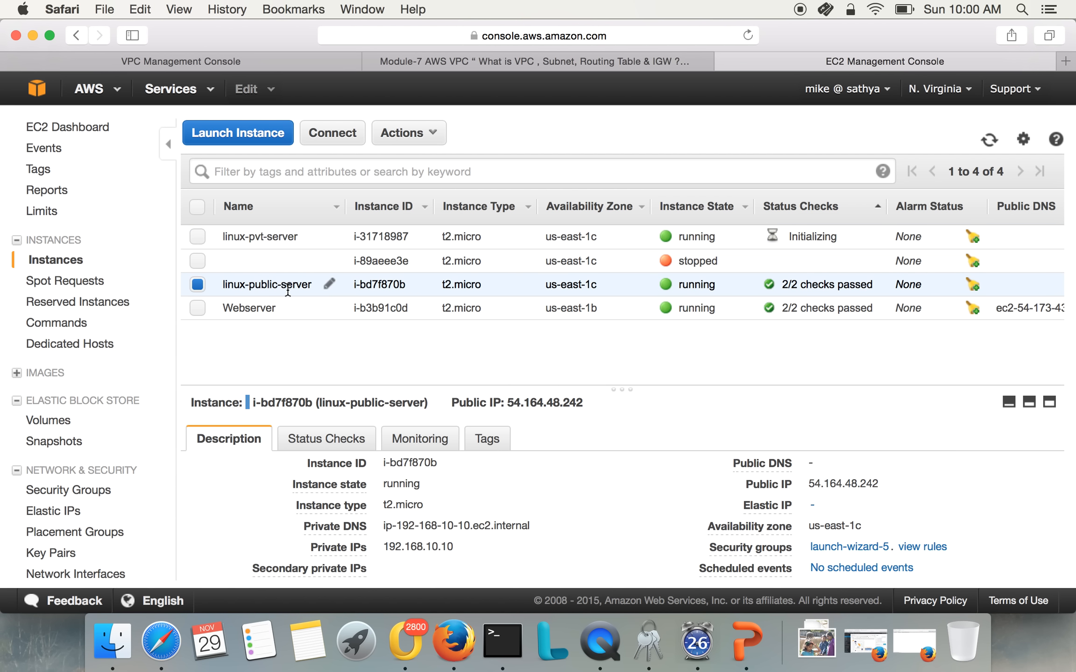
left_click(292, 237)
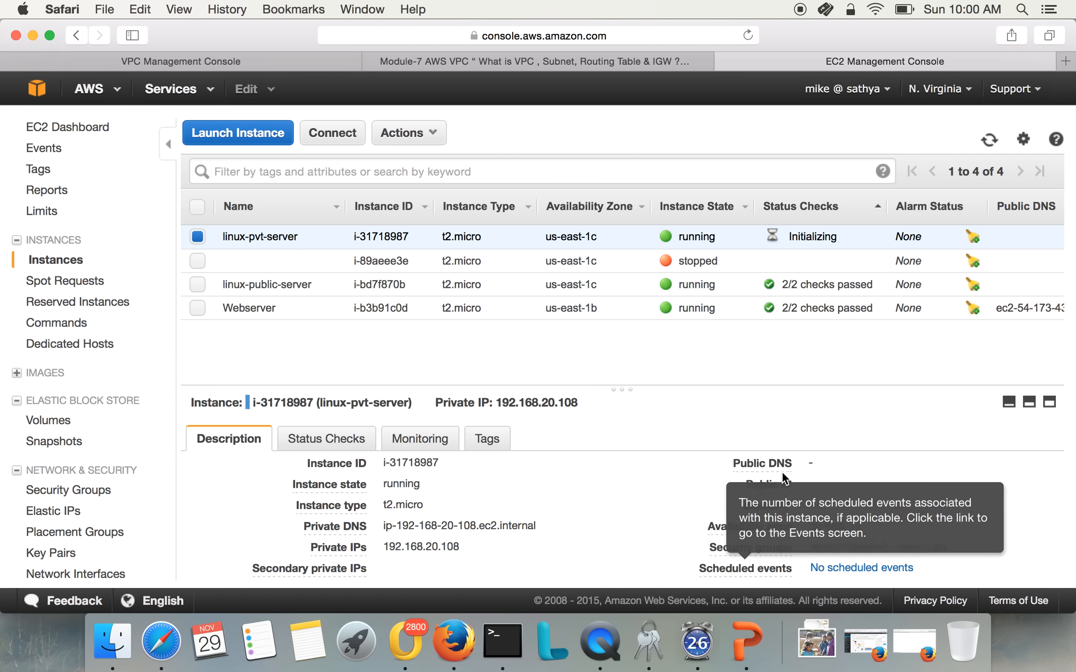
left_click(292, 281)
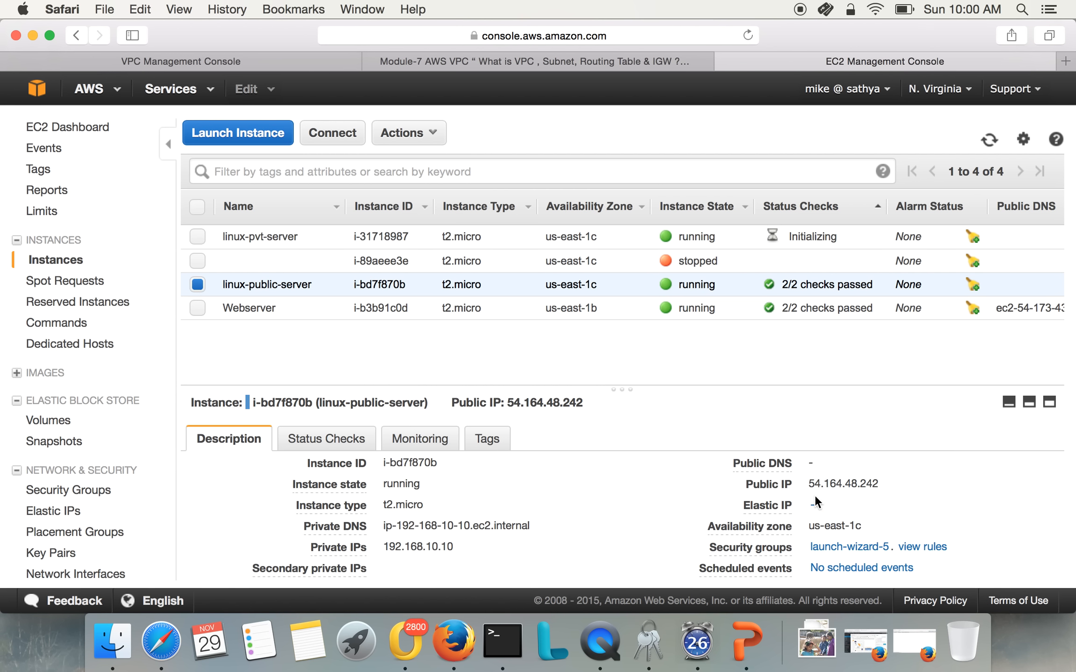
left_click_drag(805, 483, 889, 485)
scroll(512, 550, "down", 3)
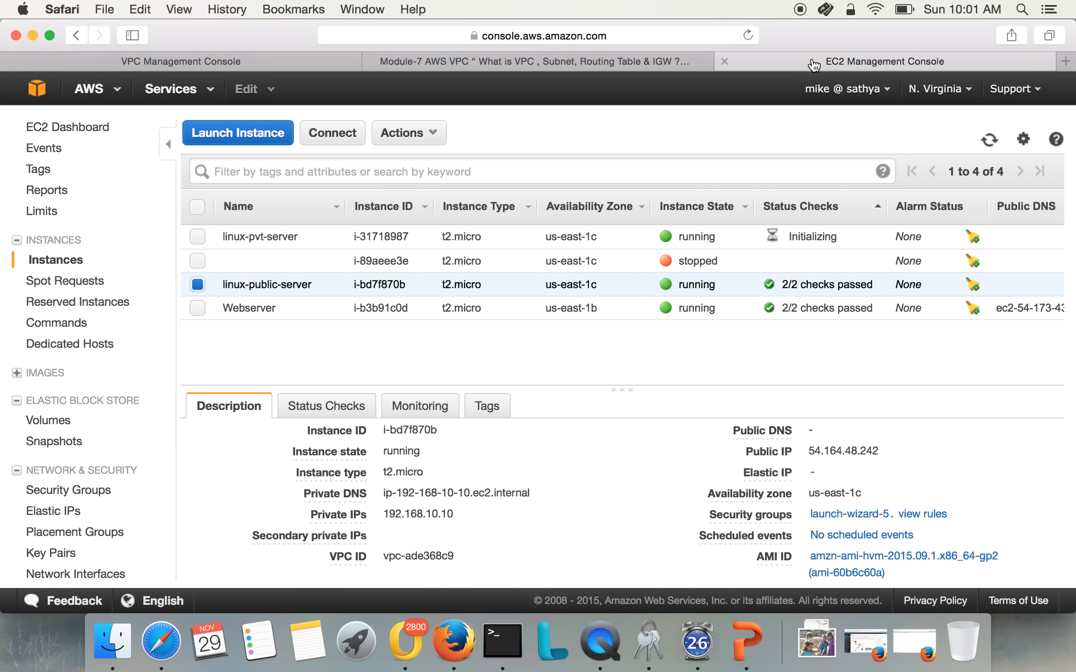
Return to the Module-7 AWS VPC article on mylinuxguru.com and highlight its title
left_click(512, 66)
scroll(522, 291, "up", 15)
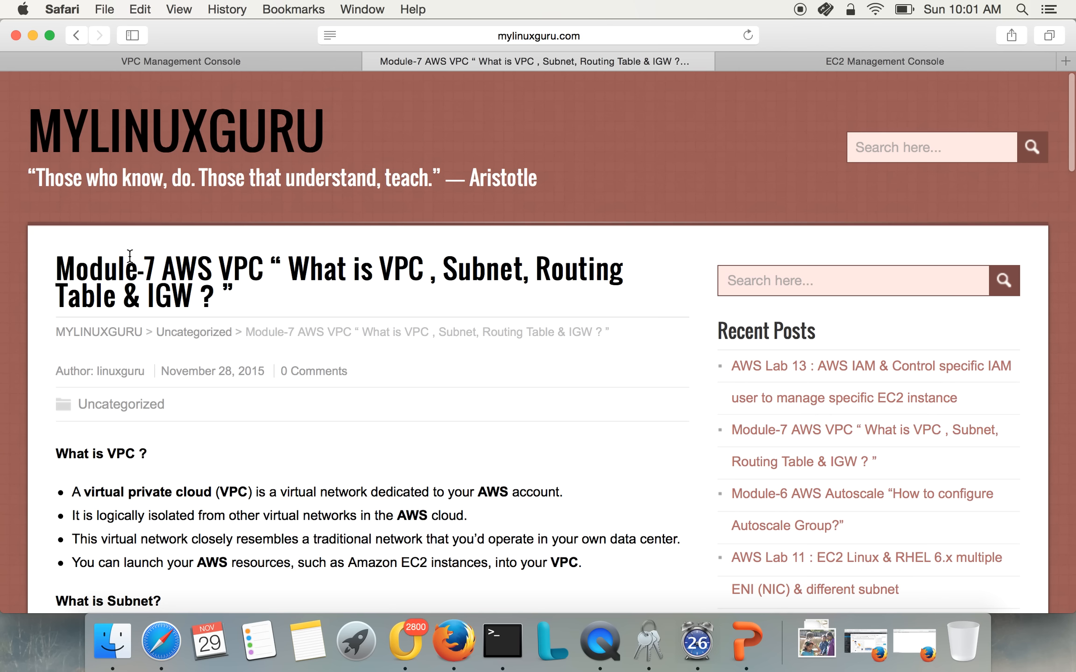
left_click_drag(130, 256, 236, 308)
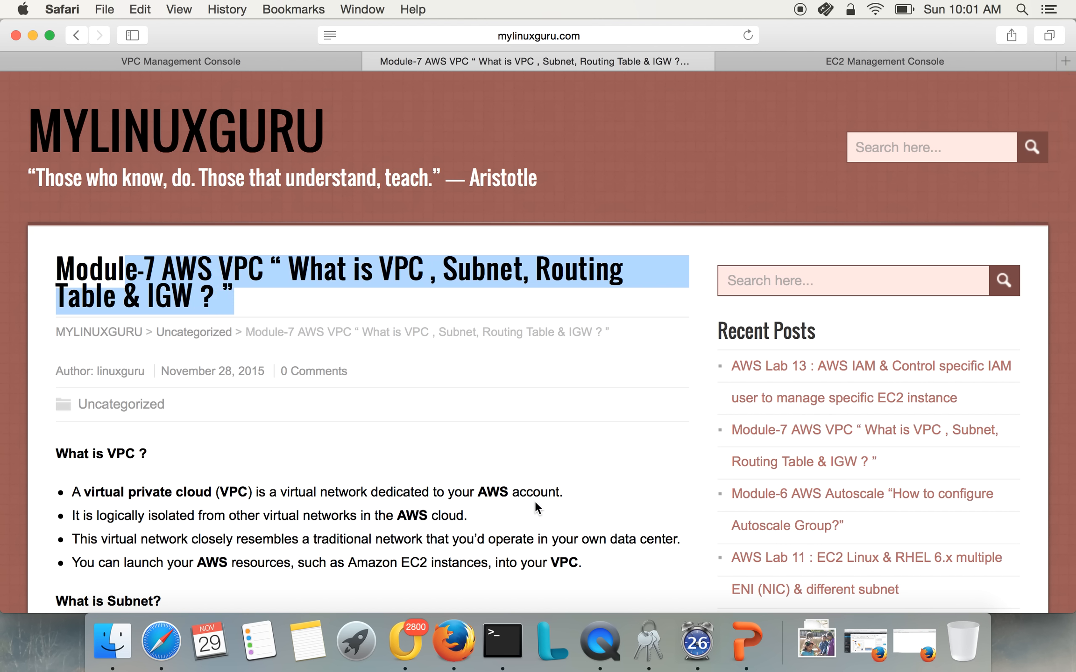
right_click(600, 642)
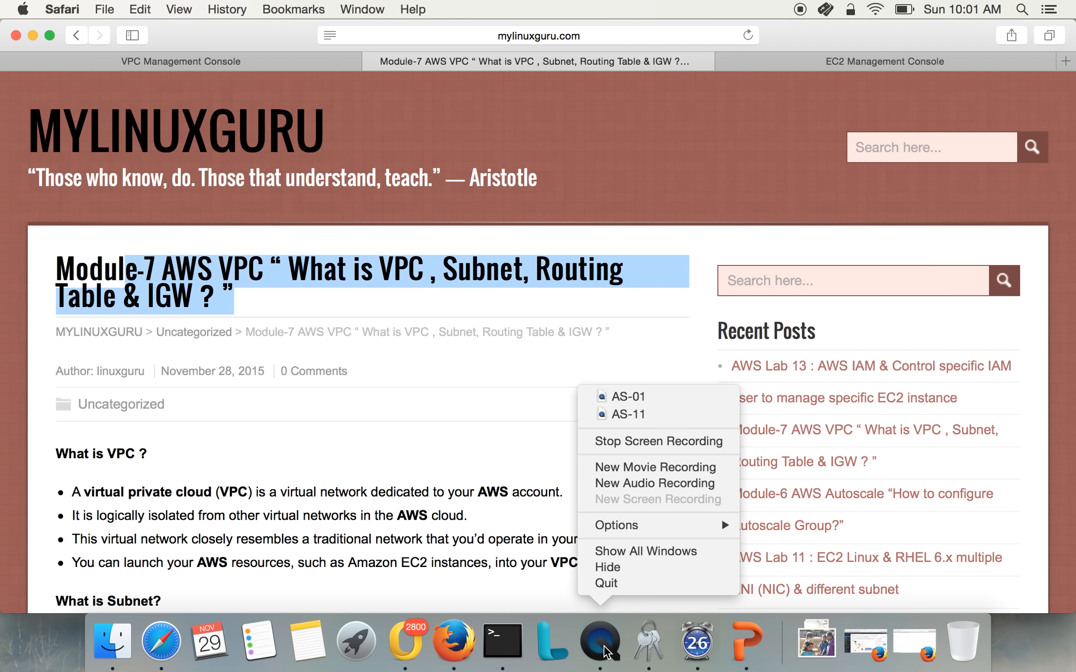